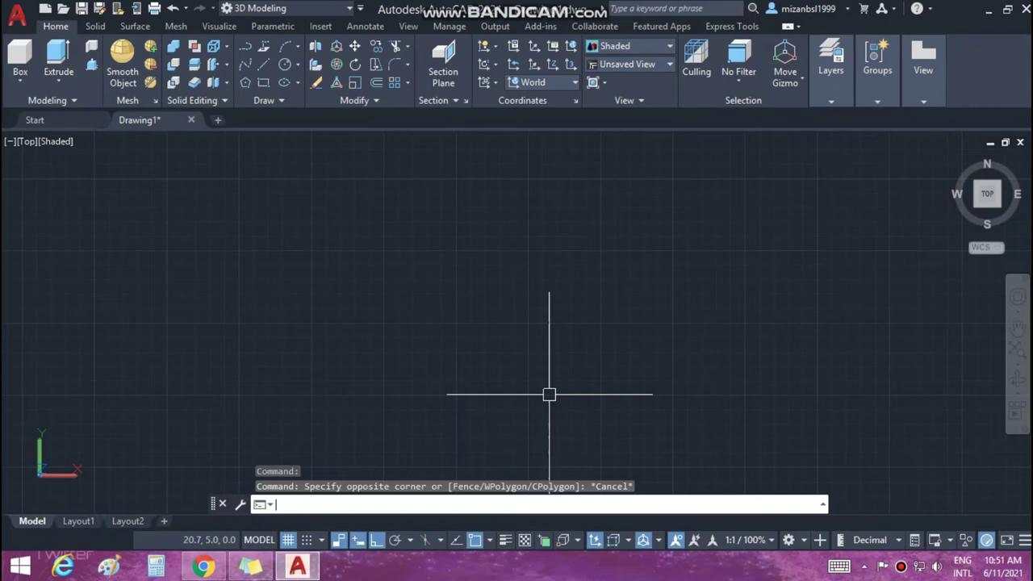
# Draw the first circle, radius 10, and re-centre it in the view.
pyautogui.press('Return')
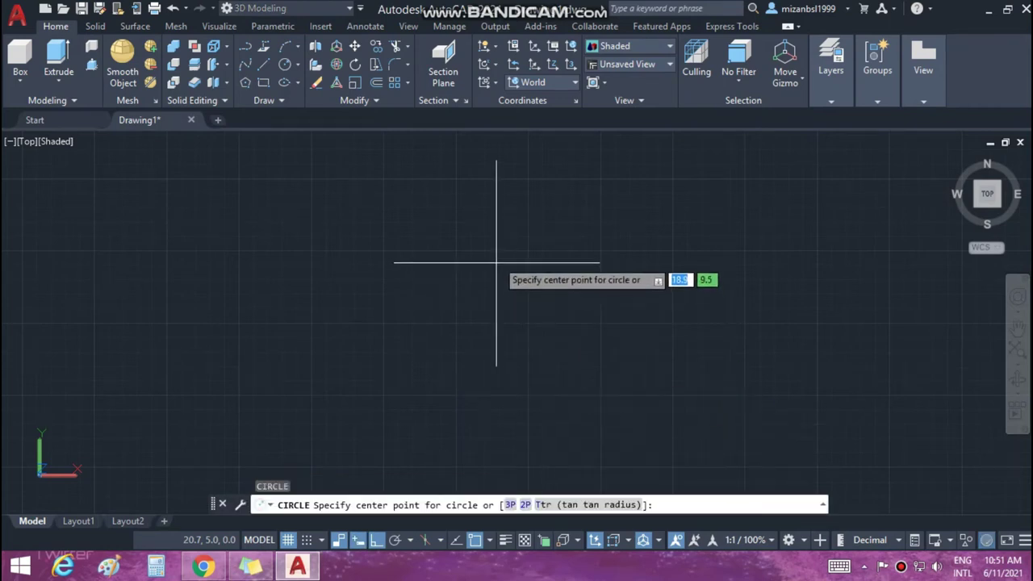
pyautogui.click(459, 215)
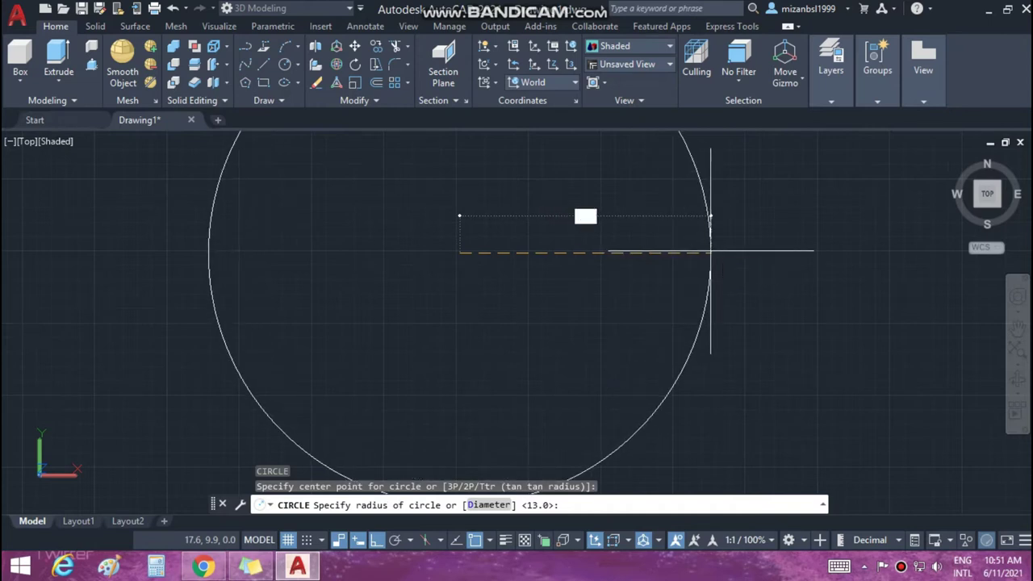
pyautogui.write('10')
pyautogui.press('Return')
pyautogui.scroll(-3, 711, 251)
pyautogui.moveTo(710, 251)
pyautogui.mouseDown(button='middle')
pyautogui.moveTo(648, 293)
pyautogui.moveTo(627, 349)
pyautogui.moveTo(675, 303)
pyautogui.moveTo(666, 311)
pyautogui.mouseUp(button='middle')
pyautogui.scroll(-2, 665, 312)
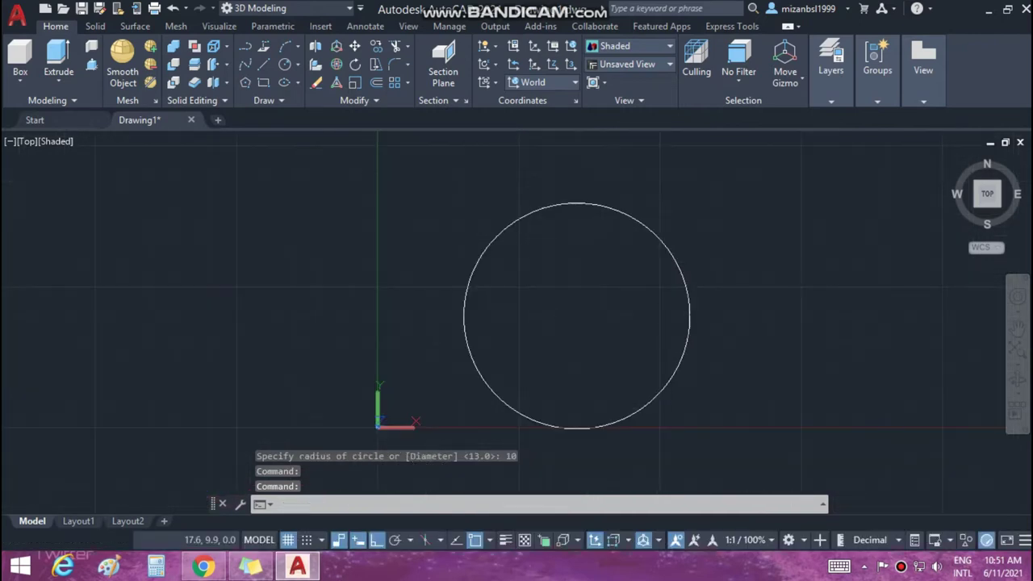
pyautogui.scroll(1, 614, 308)
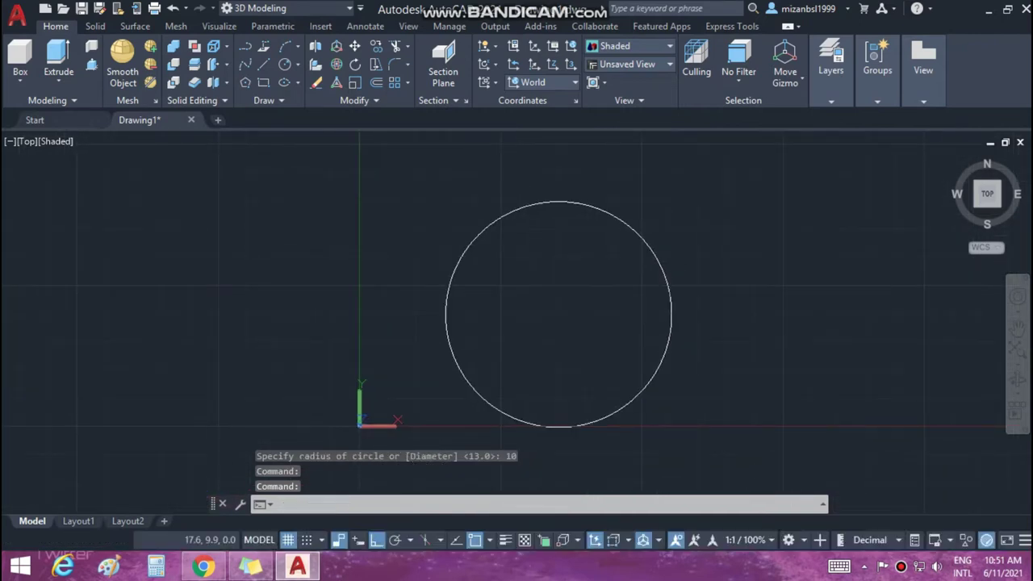
pyautogui.scroll(2, 663, 331)
# Add circles of radius 6 and 3.8 on the same centre.
pyautogui.write('c')
pyautogui.press('Return')
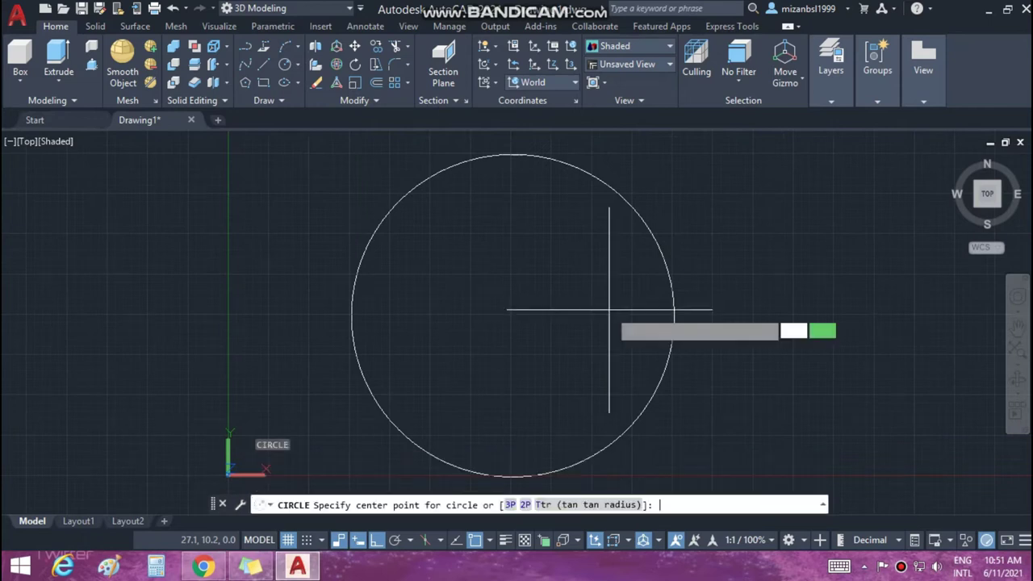
pyautogui.click(513, 315)
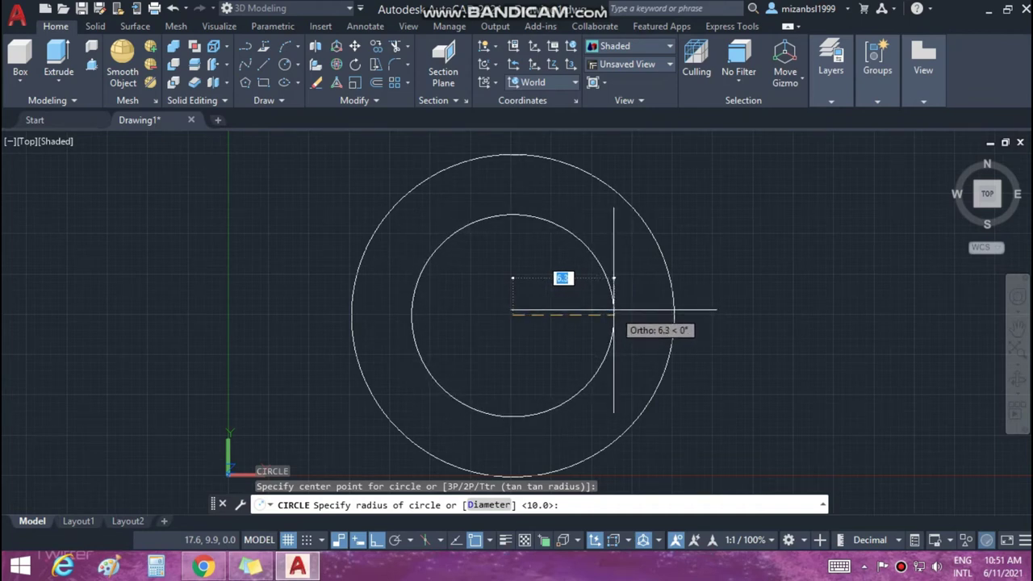
pyautogui.write('6')
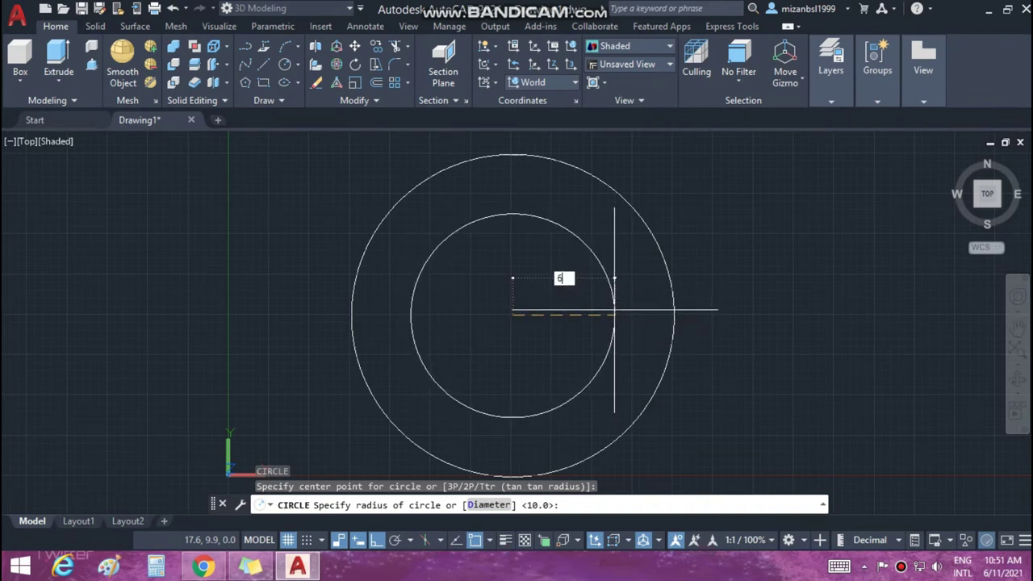
pyautogui.press('Return')
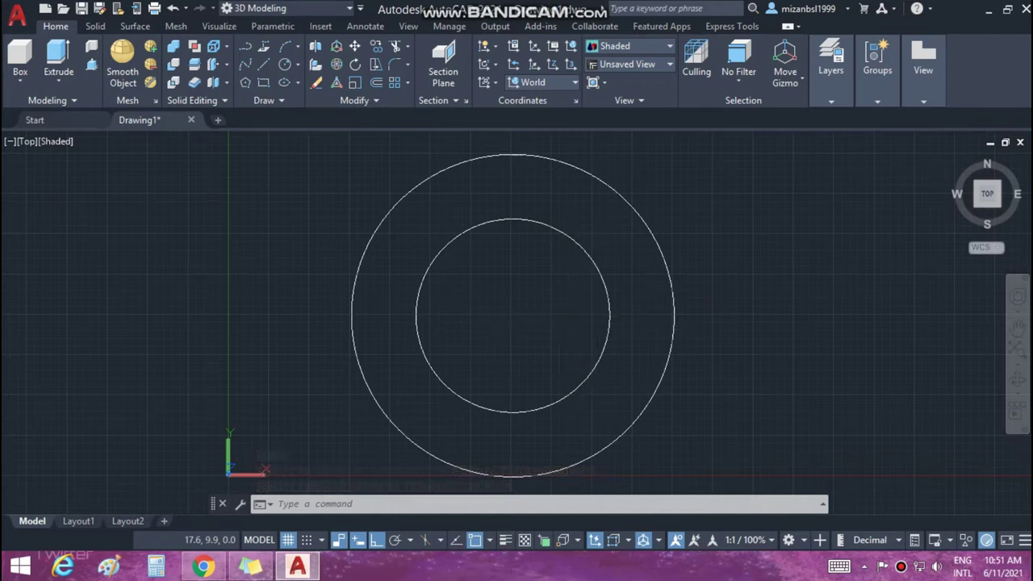
pyautogui.press('Return')
pyautogui.click(512, 315)
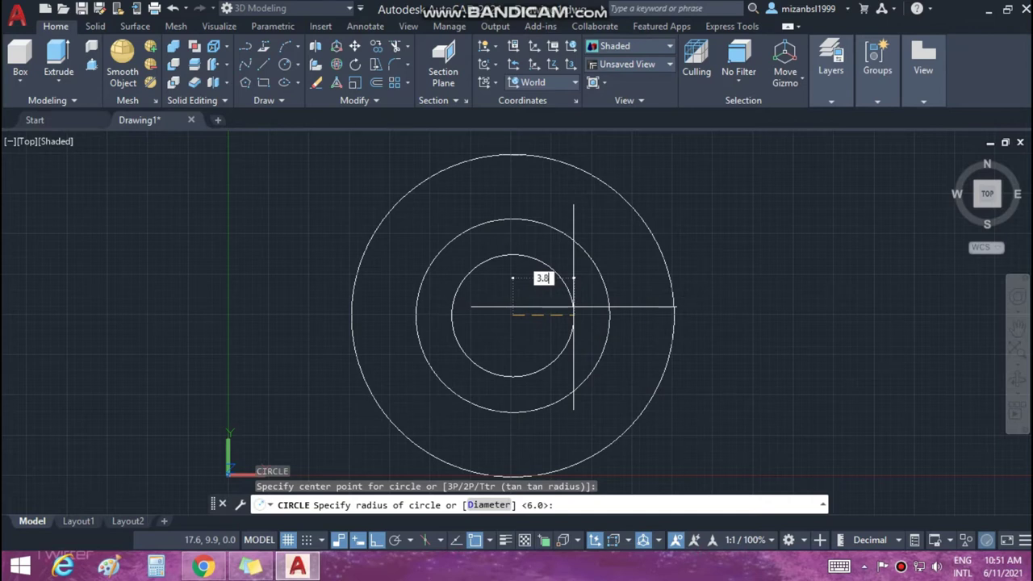
pyautogui.click(574, 306)
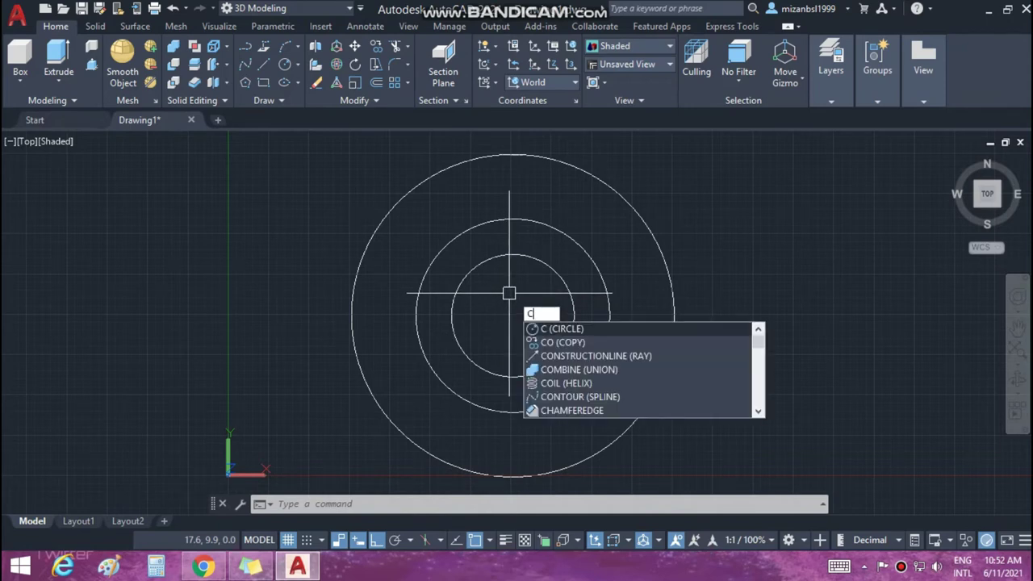
# Draw a radius-0.5 circle at the top of a 2.1-radius helper circle, then delete the helper.
pyautogui.press('Return')
pyautogui.click(513, 315)
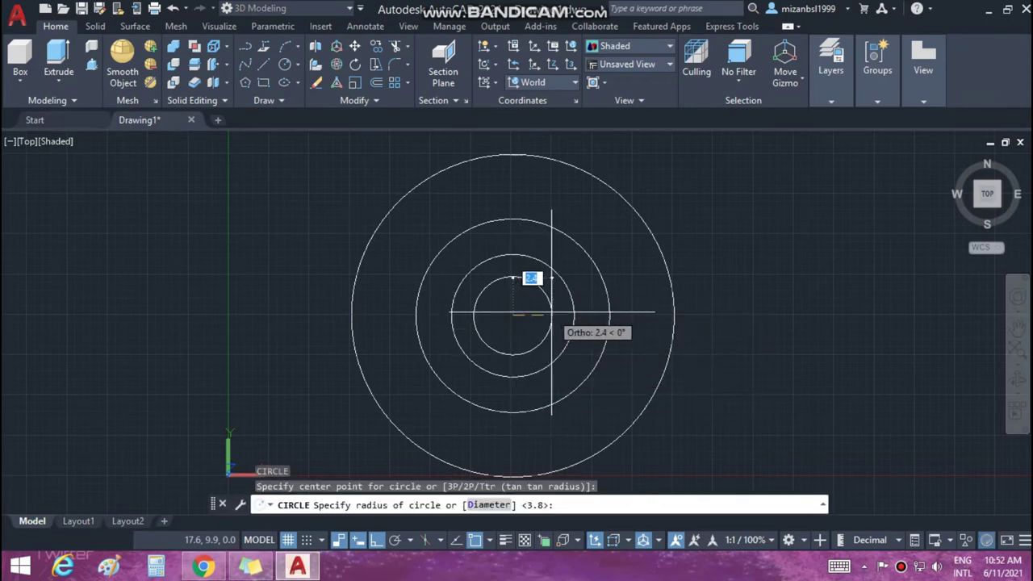
pyautogui.click(548, 310)
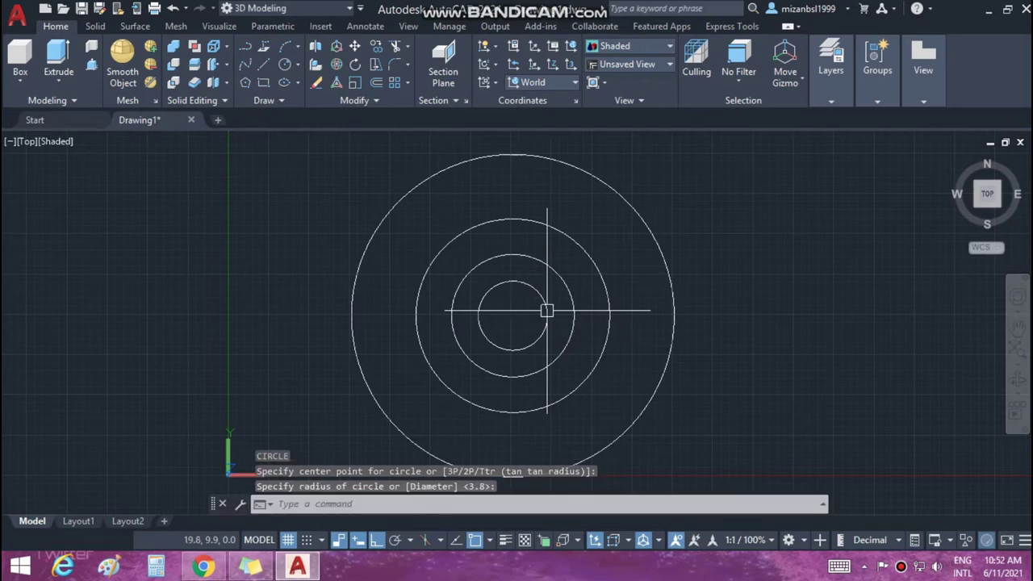
pyautogui.write('c')
pyautogui.press('Return')
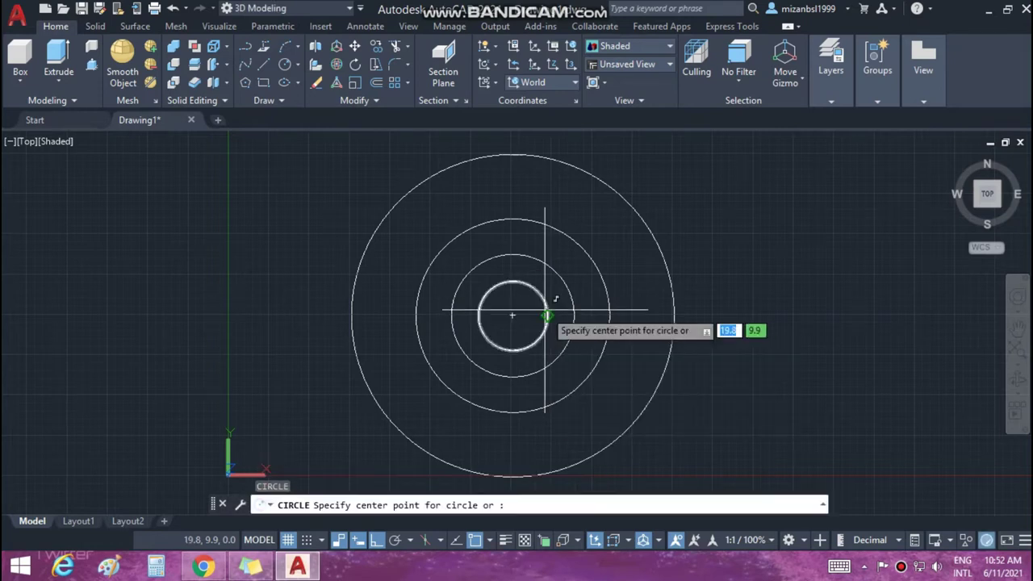
pyautogui.click(512, 282)
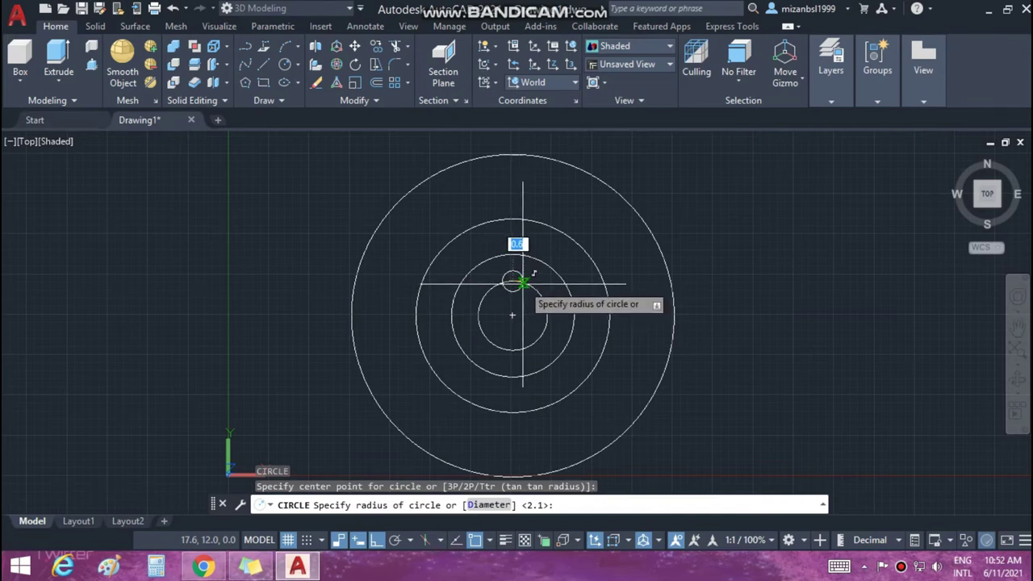
pyautogui.write('1')
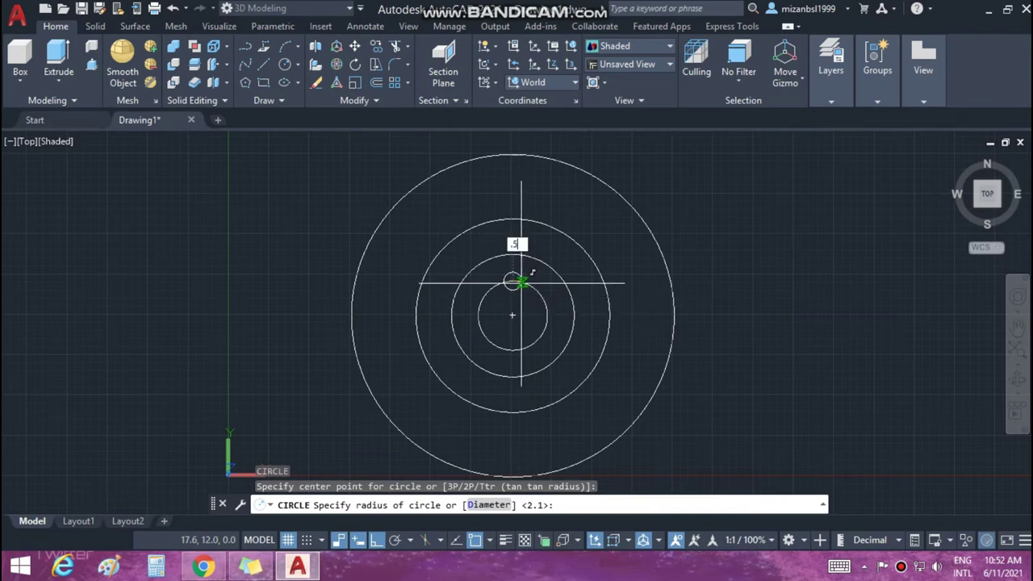
pyautogui.press('Return')
pyautogui.click(547, 300)
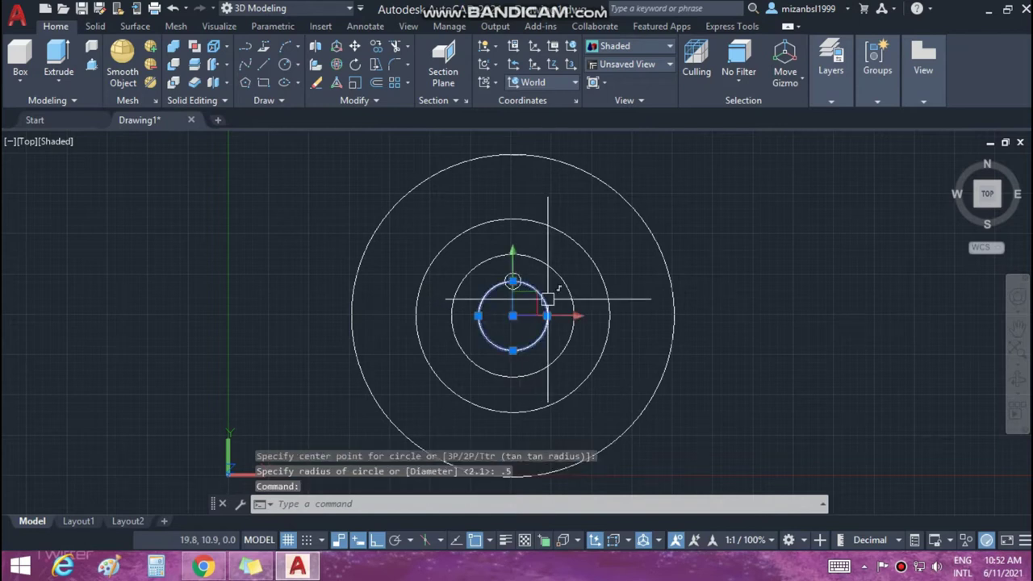
pyautogui.press('Delete')
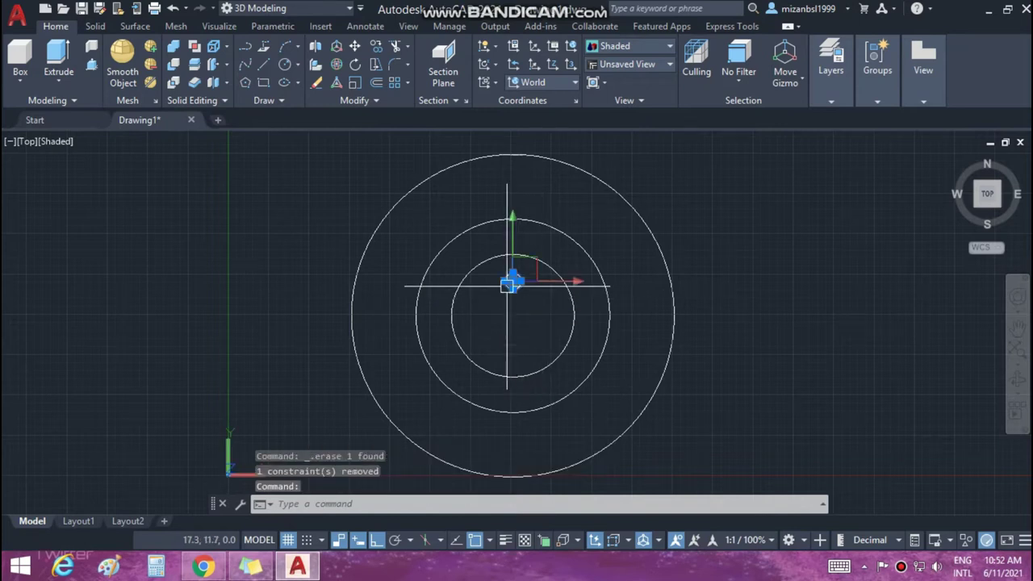
# Polar-array the small circle into six copies around the wheel centre.
pyautogui.write('arr')
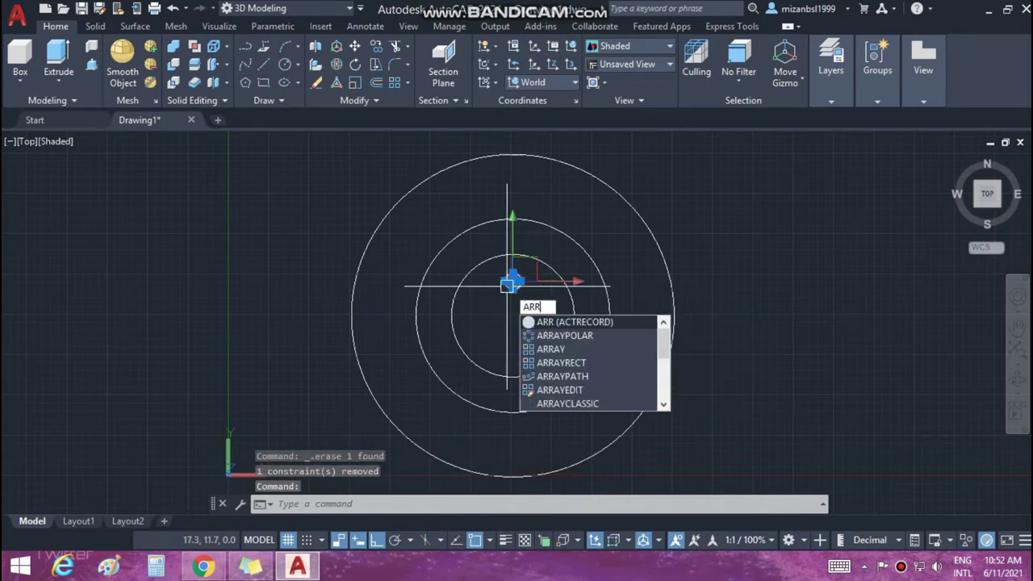
pyautogui.press('Return')
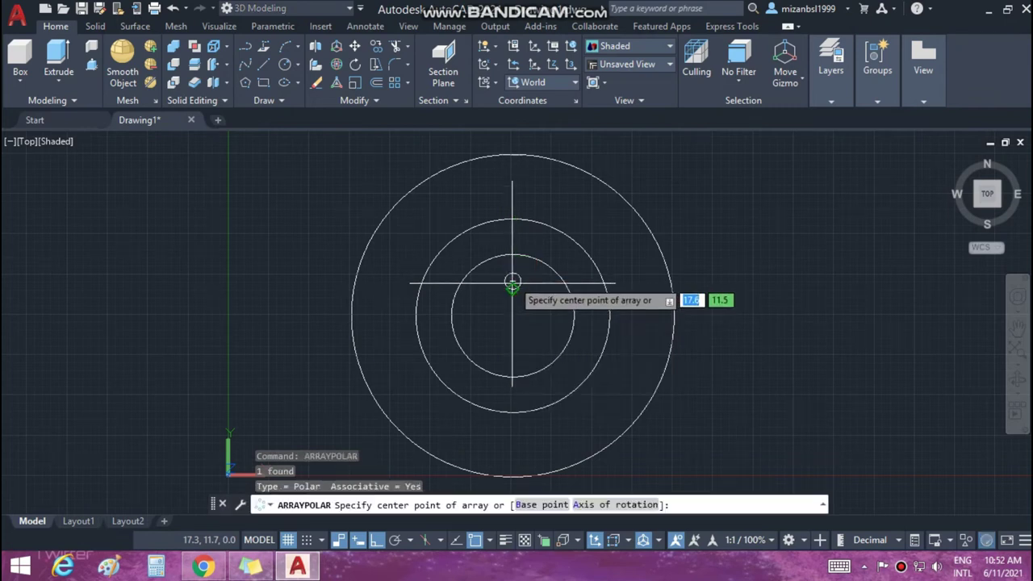
pyautogui.click(512, 315)
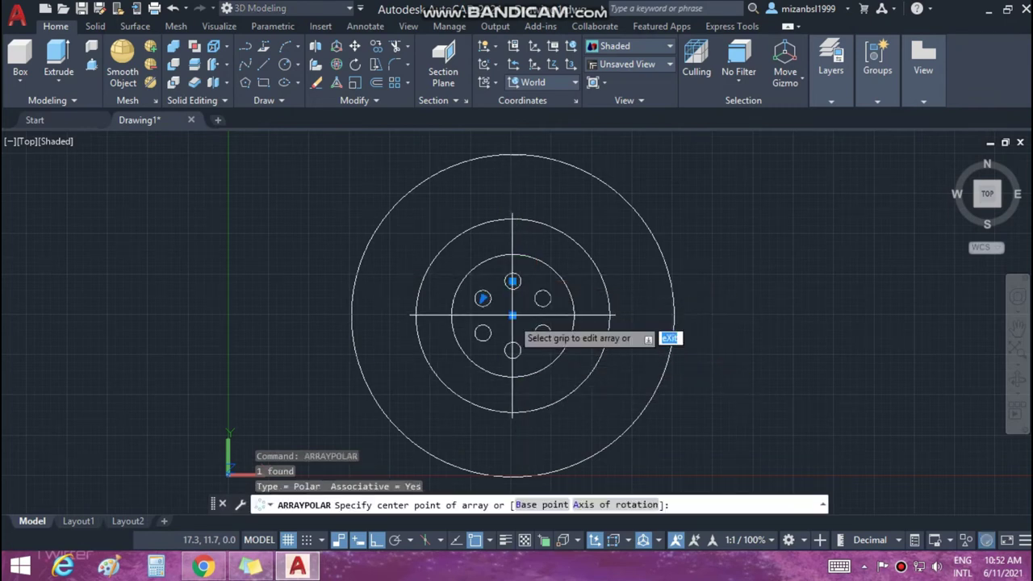
pyautogui.press('Return')
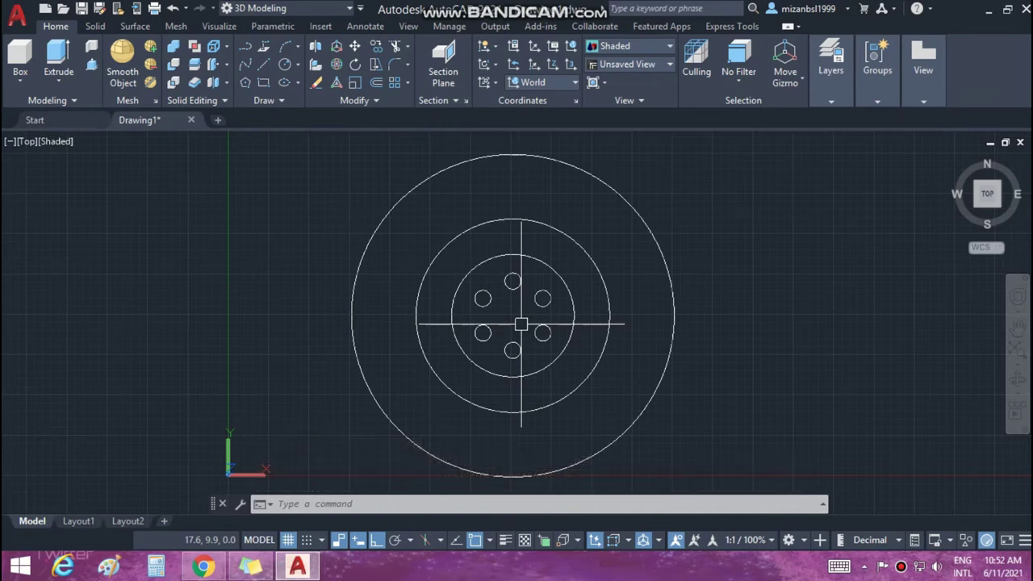
pyautogui.press('Return')
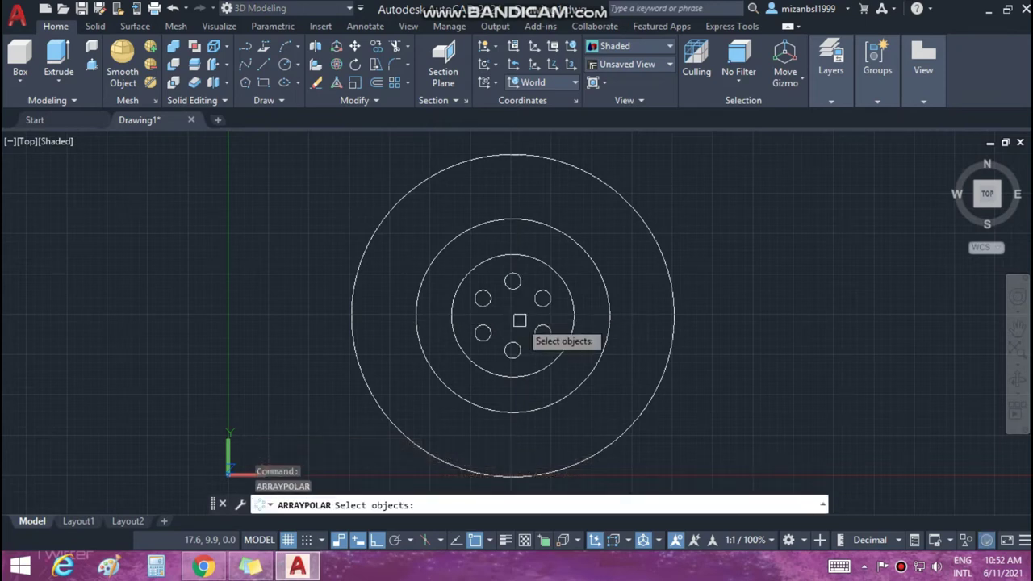
# Draw a radius-3.7 circle on the wheel centre.
pyautogui.write('c')
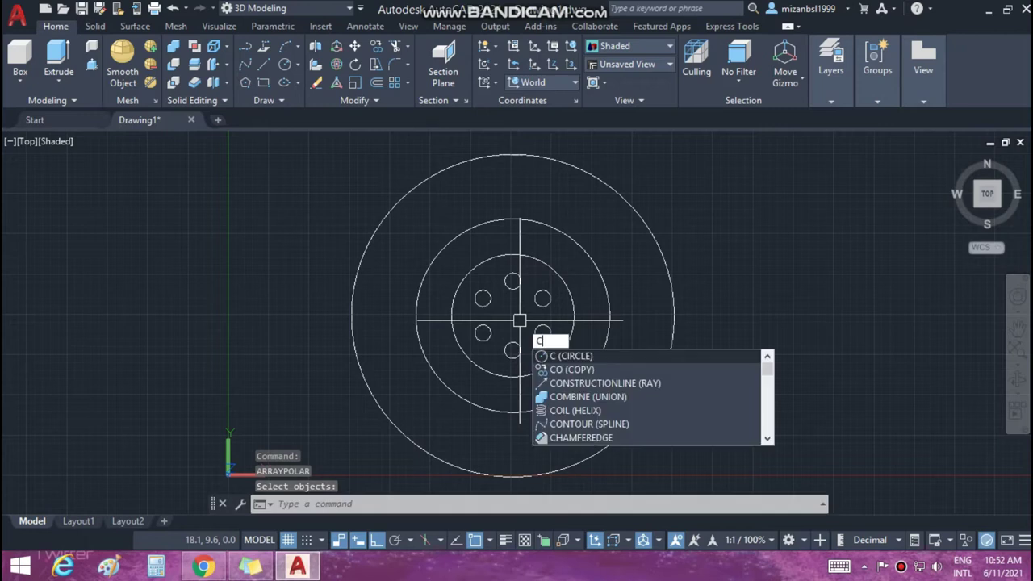
pyautogui.press('Return')
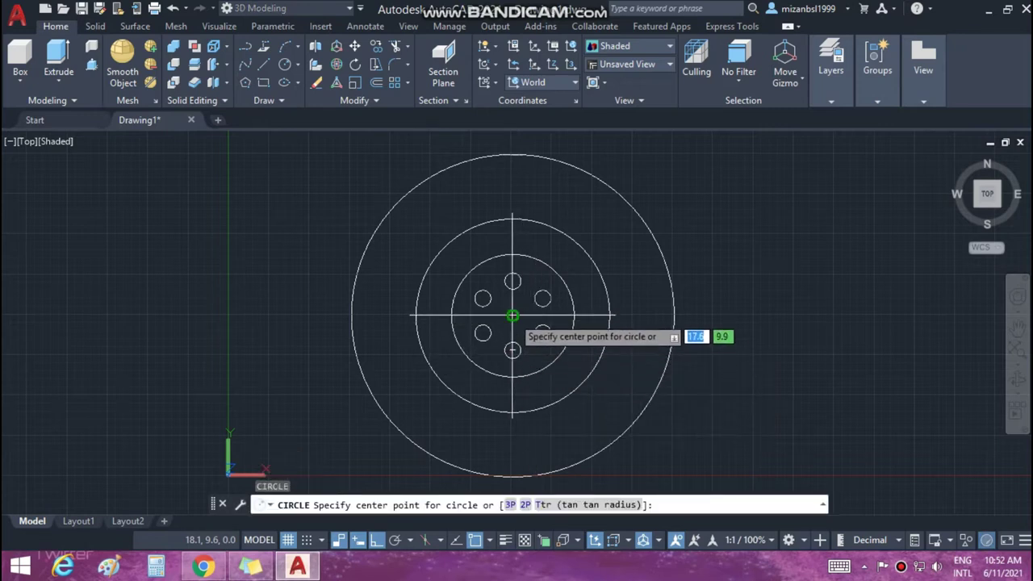
pyautogui.click(513, 350)
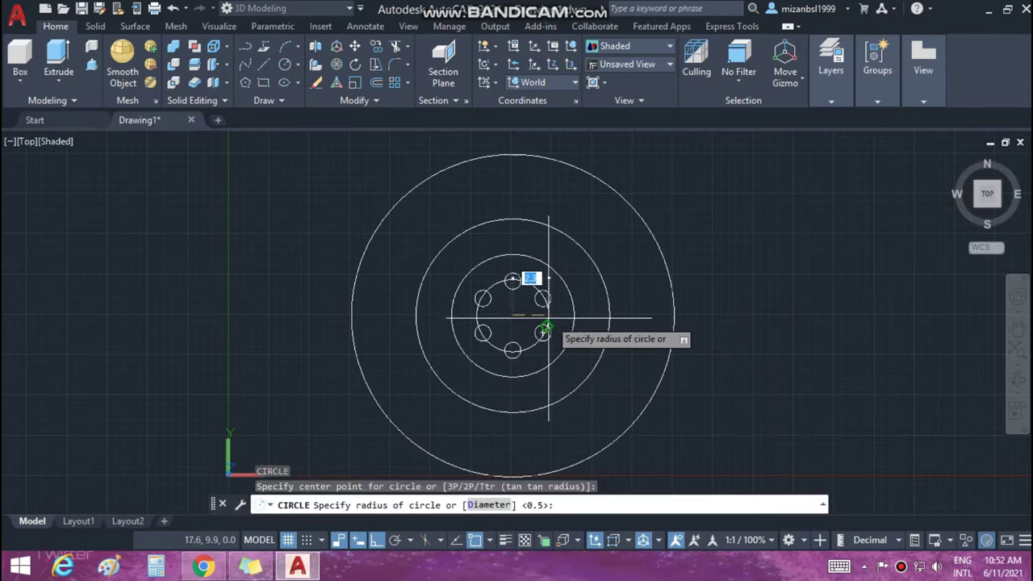
pyautogui.scroll(4, 573, 315)
pyautogui.scroll(5, 569, 315)
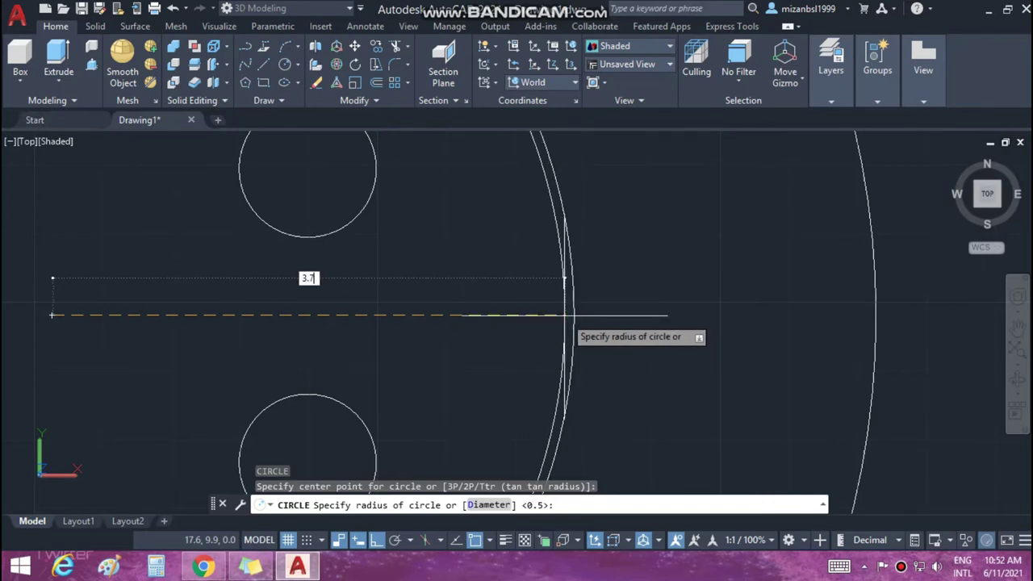
pyautogui.press('Return')
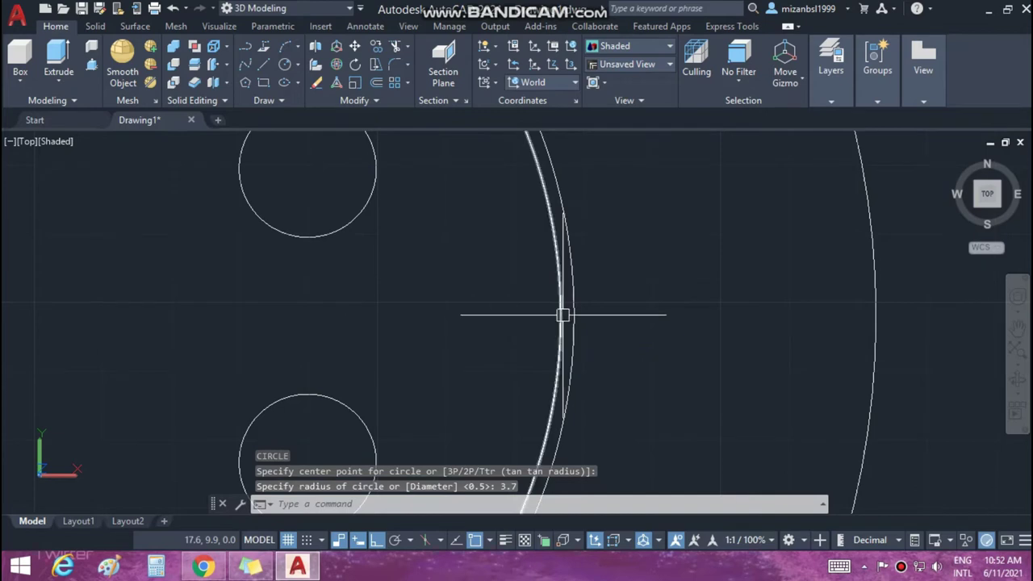
pyautogui.scroll(-5, 565, 315)
pyautogui.scroll(-1, 565, 315)
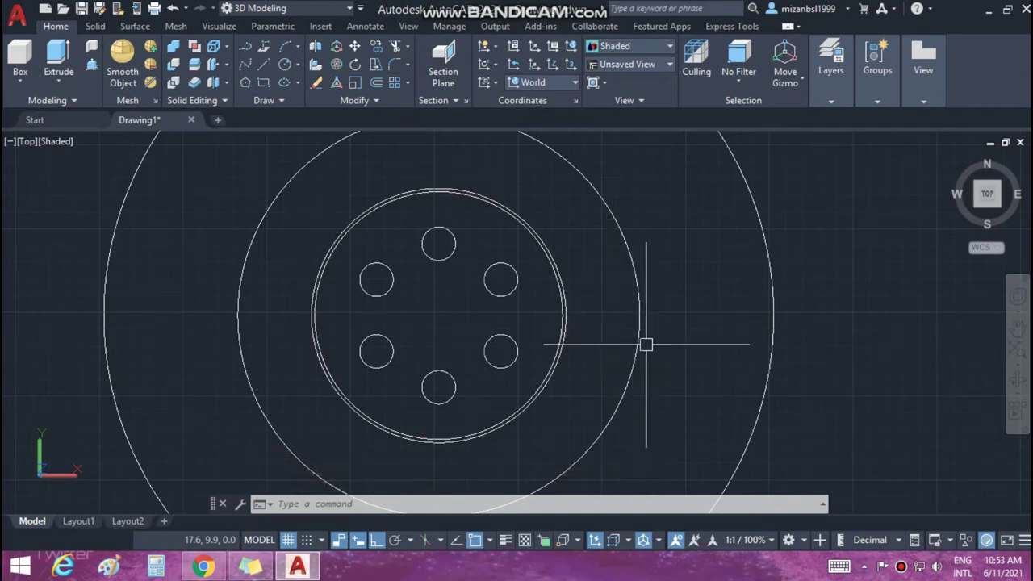
pyautogui.scroll(2, 546, 320)
# Grip-resize that circle to radius 3.5 and recentre the view.
pyautogui.click(569, 315)
pyautogui.click(570, 313)
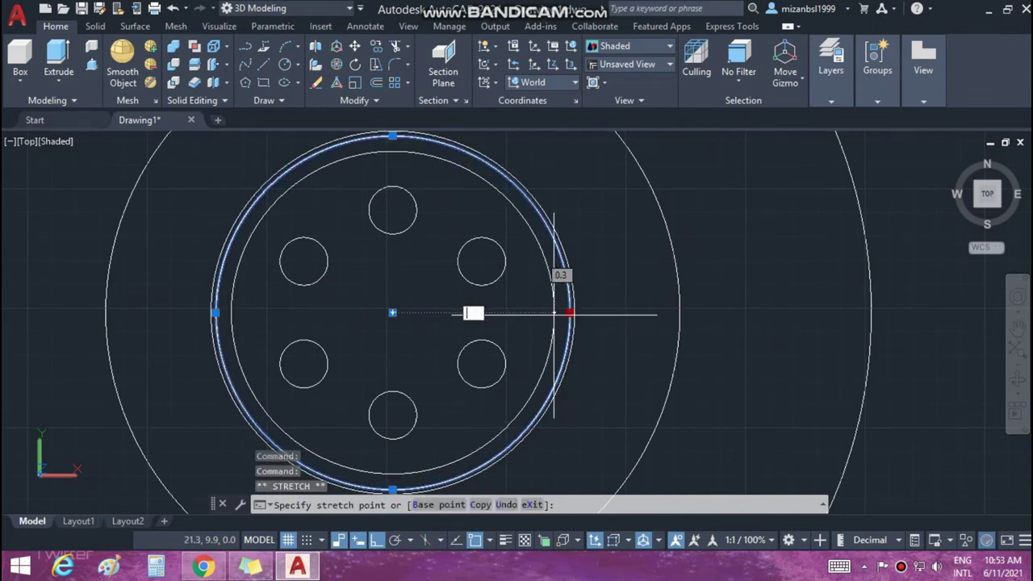
pyautogui.write('3.5')
pyautogui.press('Return')
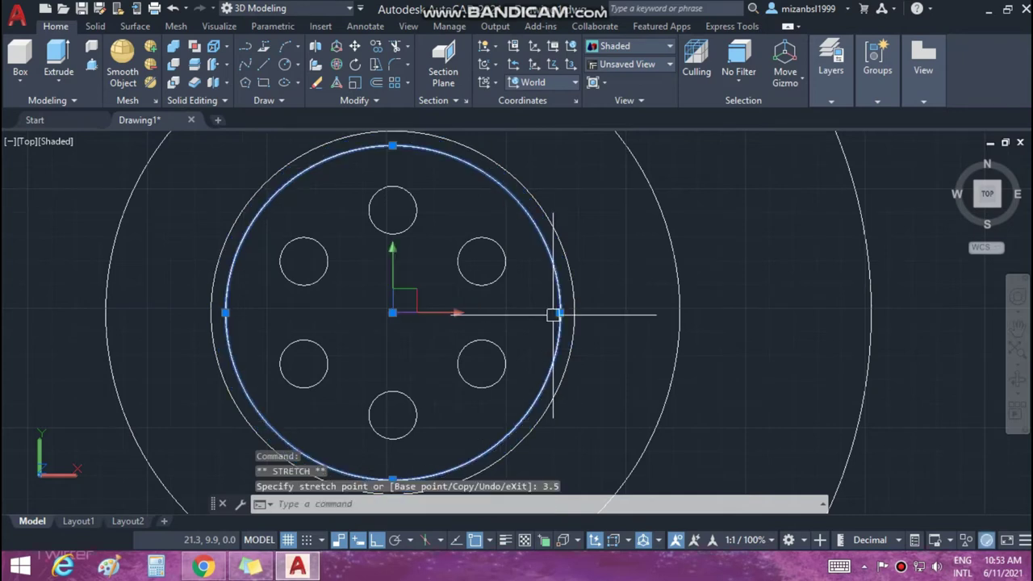
pyautogui.press('Escape')
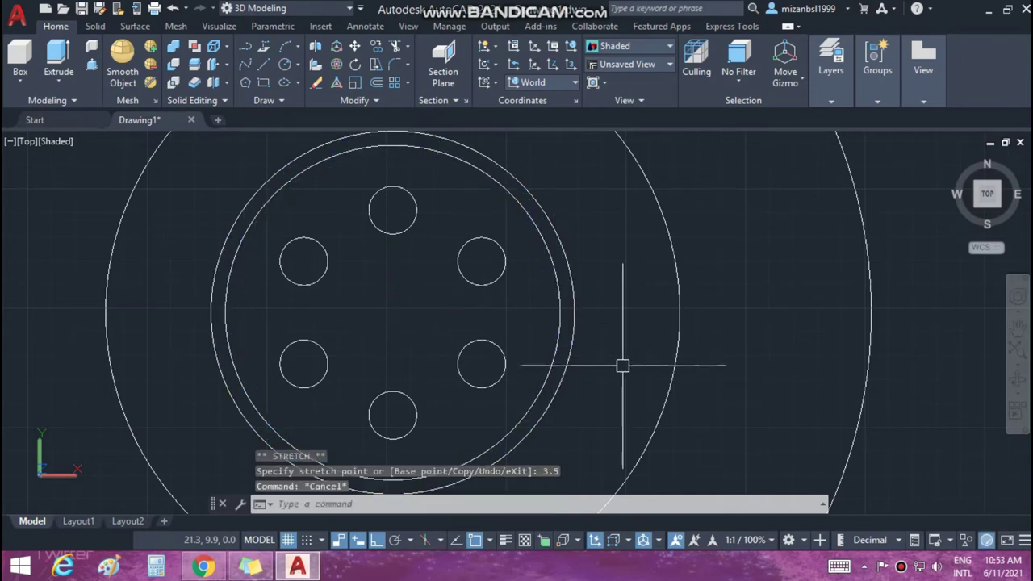
pyautogui.scroll(-2, 622, 366)
pyautogui.moveTo(622, 364); pyautogui.dragTo(594, 302, button='middle')
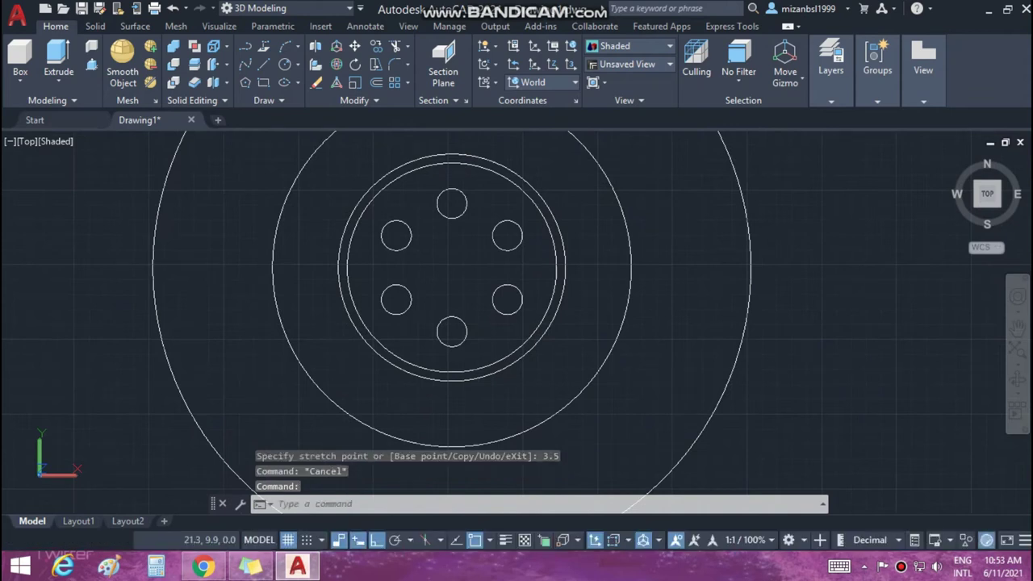
pyautogui.scroll(-2, 594, 302)
# Switch to an isometric view with parallel projection.
pyautogui.click(952, 158)
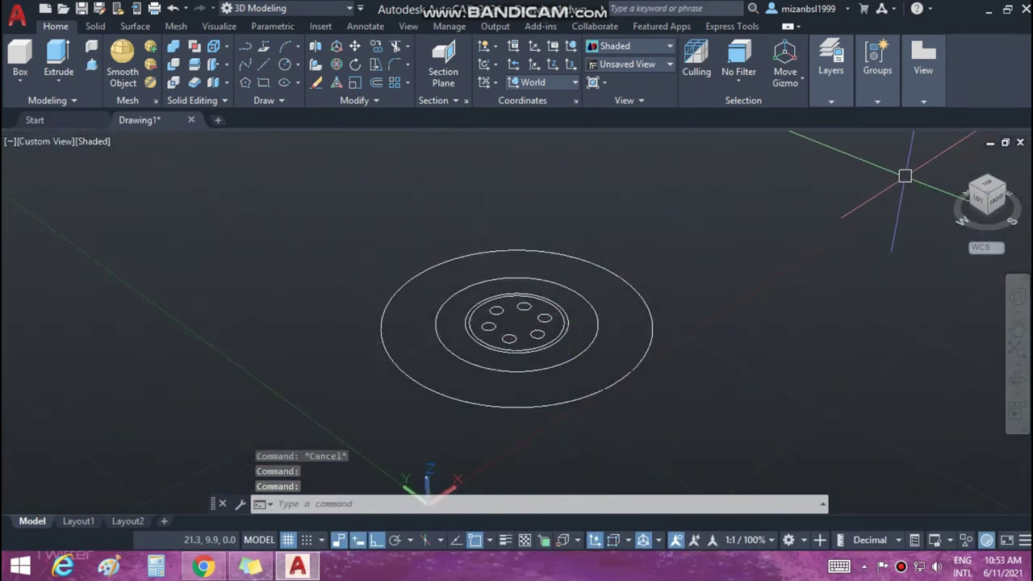
pyautogui.rightClick(986, 198)
pyautogui.click(880, 232)
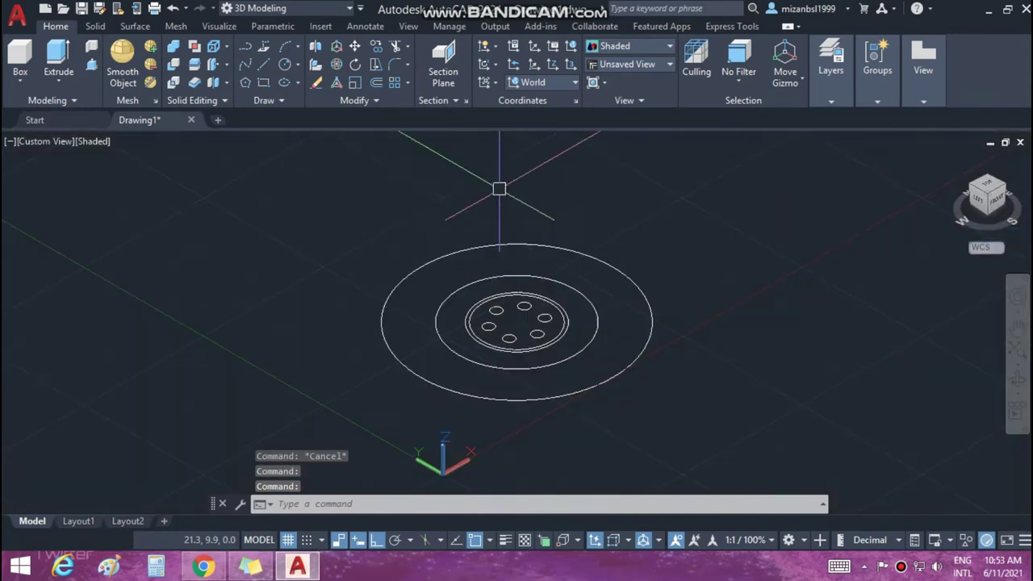
pyautogui.hotkey('ctrl', 'shift', 'e')
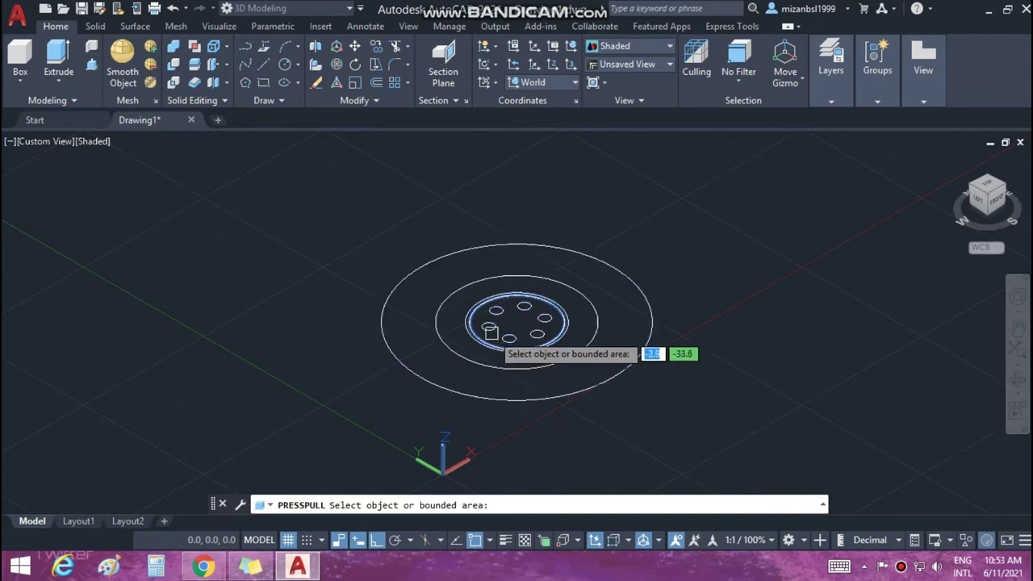
pyautogui.scroll(3, 492, 332)
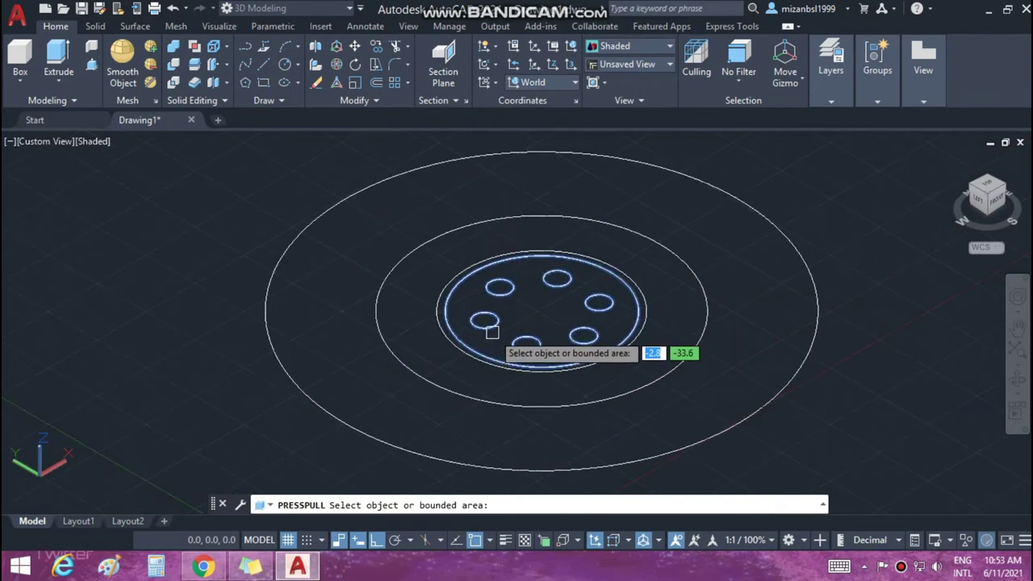
pyautogui.press('Escape')
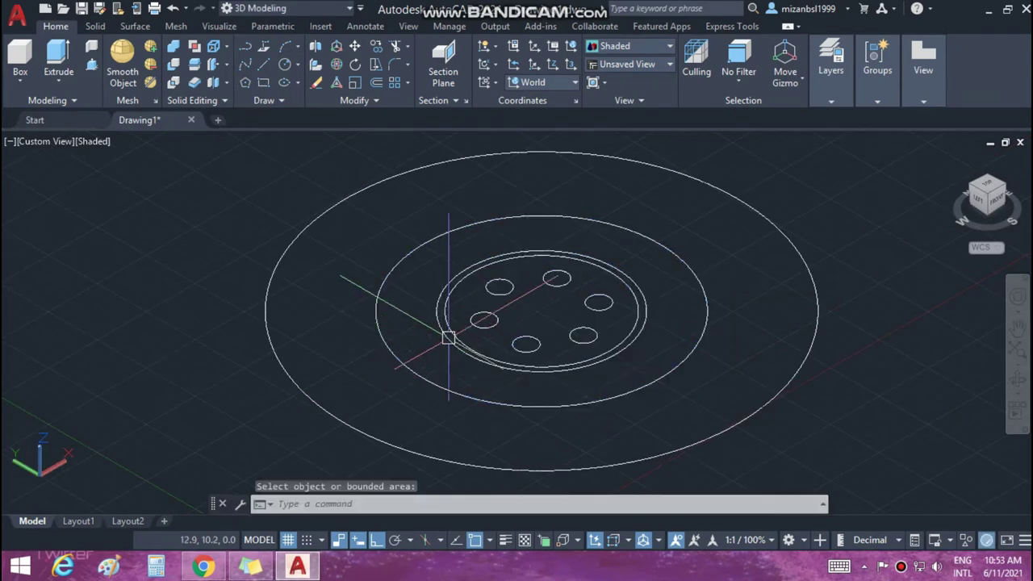
# Hide the 3.5-radius inner circle around the bolt holes.
pyautogui.click(449, 322)
pyautogui.rightClick(449, 322)
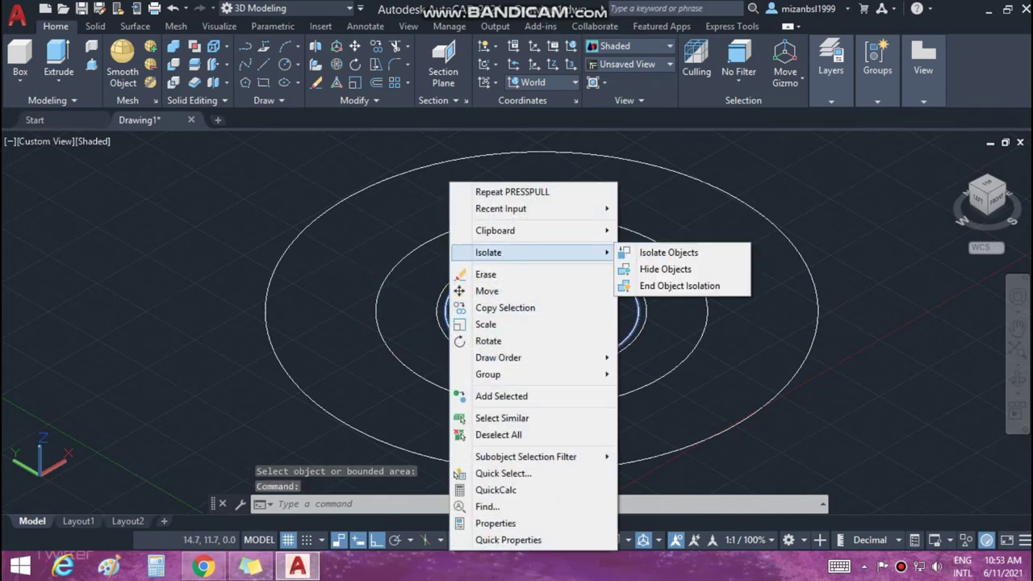
pyautogui.click(665, 268)
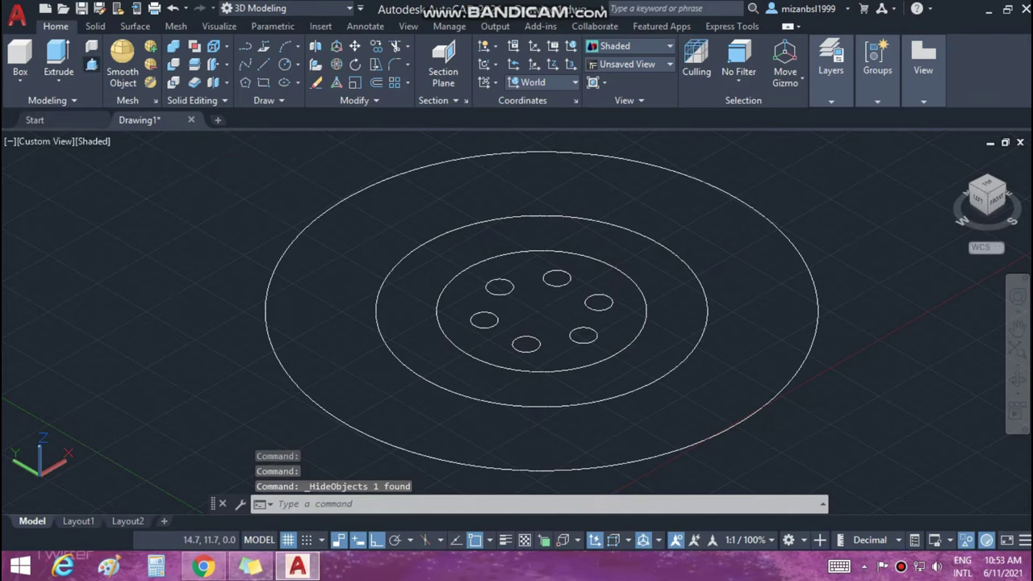
pyautogui.click(92, 64)
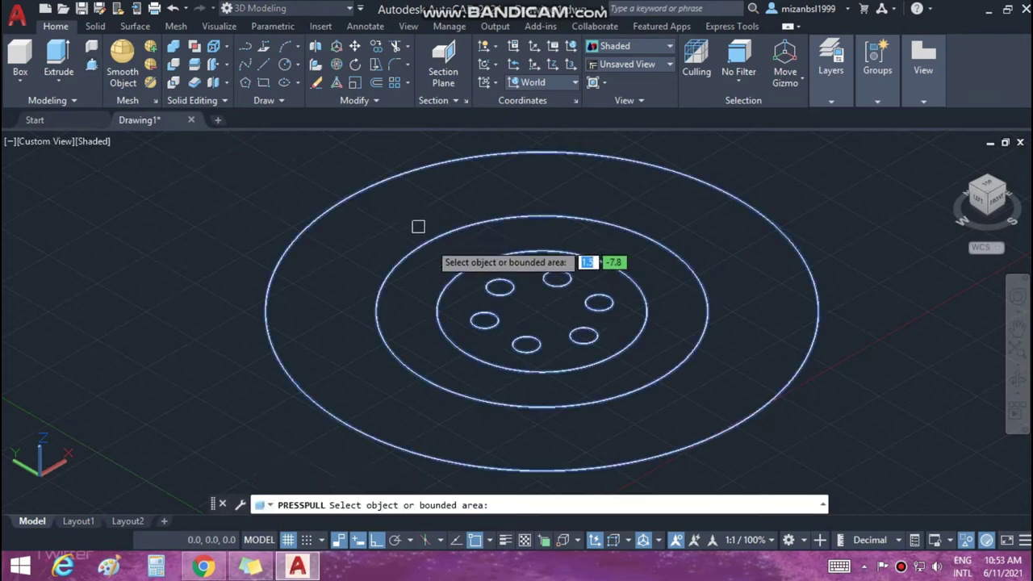
# Press-pull the holed hub and its ring up 4 units and the outer ring up 1 unit.
pyautogui.click(484, 346)
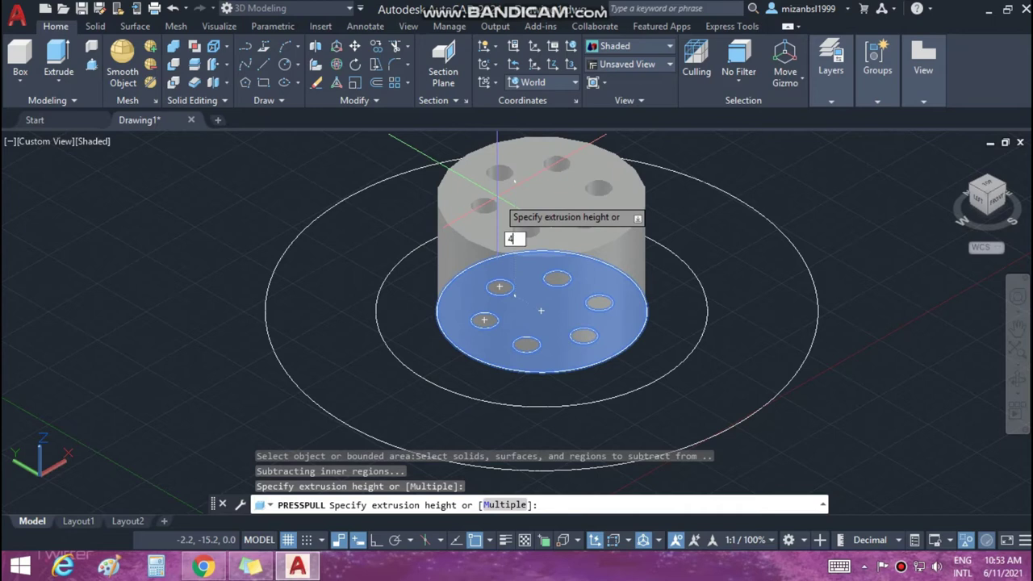
pyautogui.write('4')
pyautogui.press('Return')
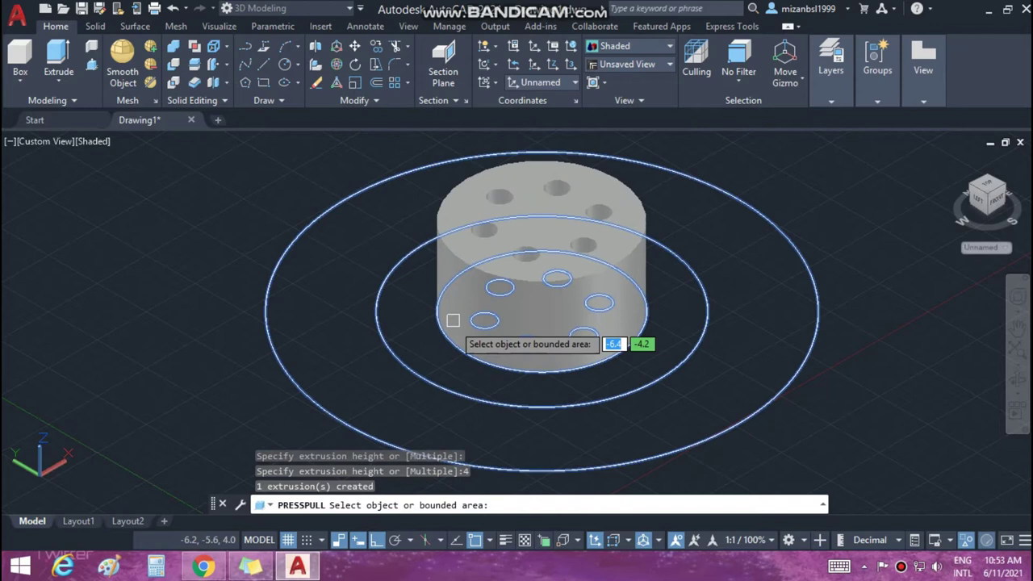
pyautogui.click(438, 357)
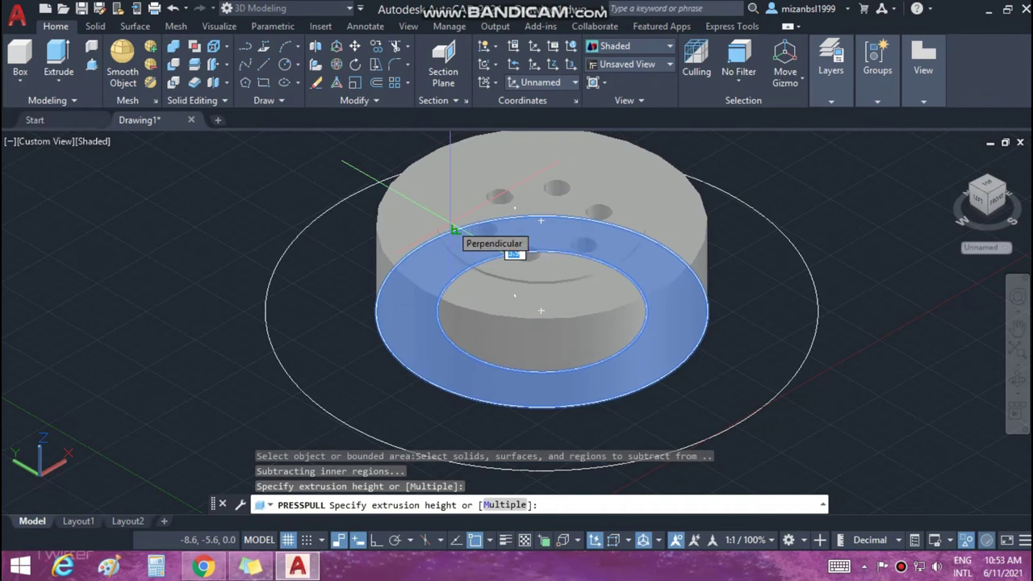
pyautogui.write('4')
pyautogui.press('Return')
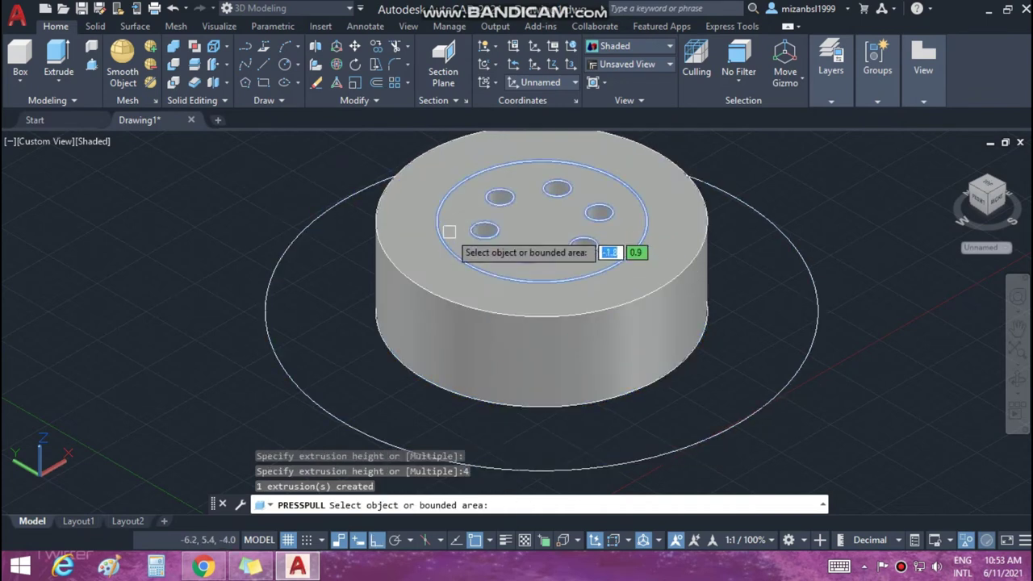
pyautogui.click(394, 396)
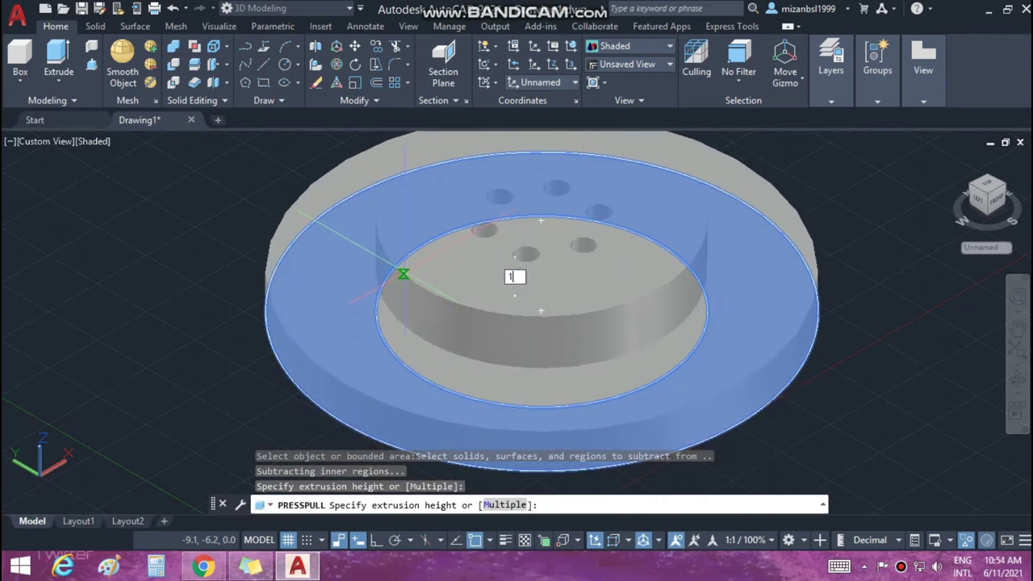
pyautogui.press('Return')
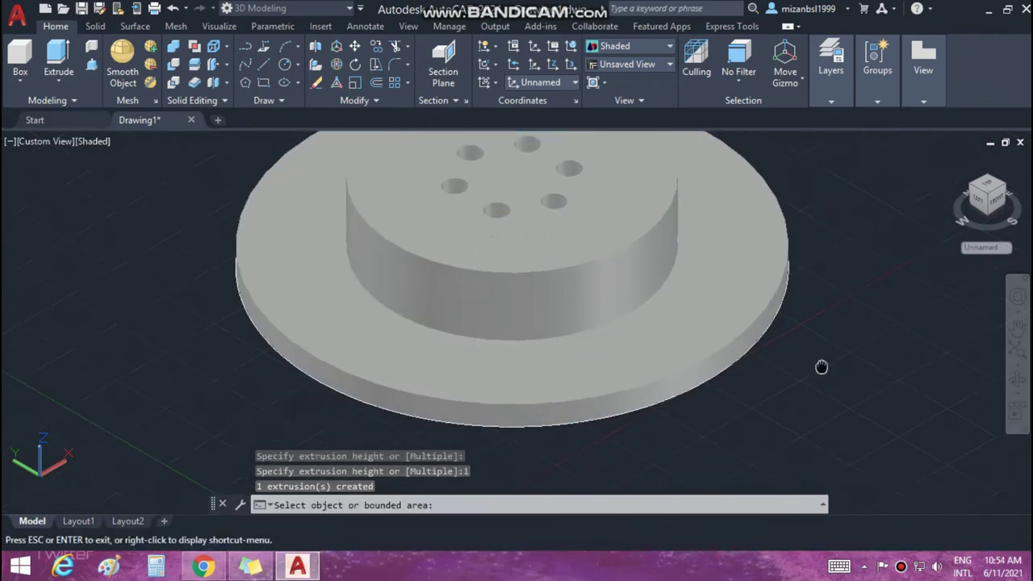
pyautogui.moveTo(822, 367)
pyautogui.mouseDown(button='middle')
pyautogui.moveTo(789, 380)
pyautogui.moveTo(823, 364)
pyautogui.mouseUp(button='middle')
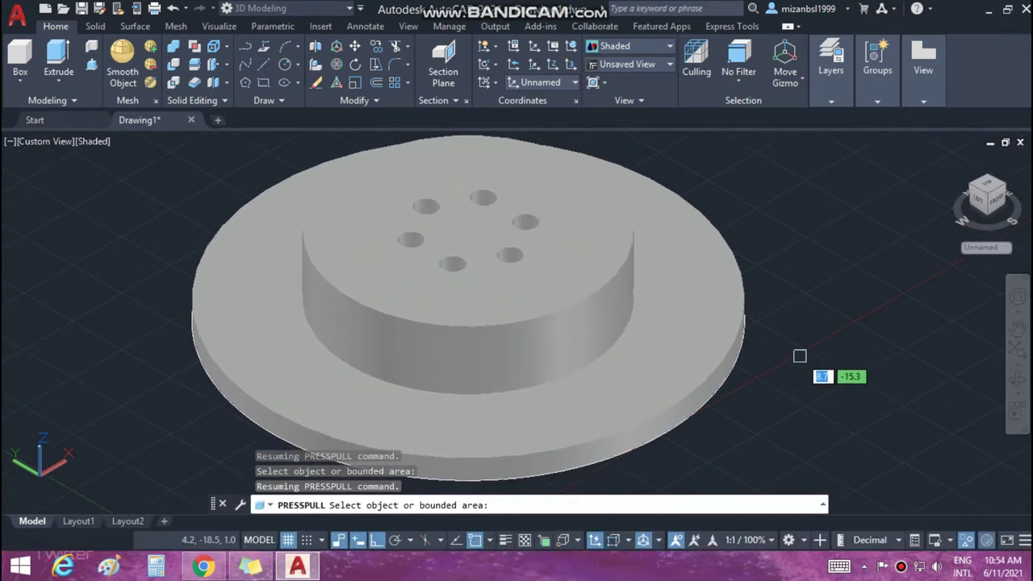
pyautogui.press('Return')
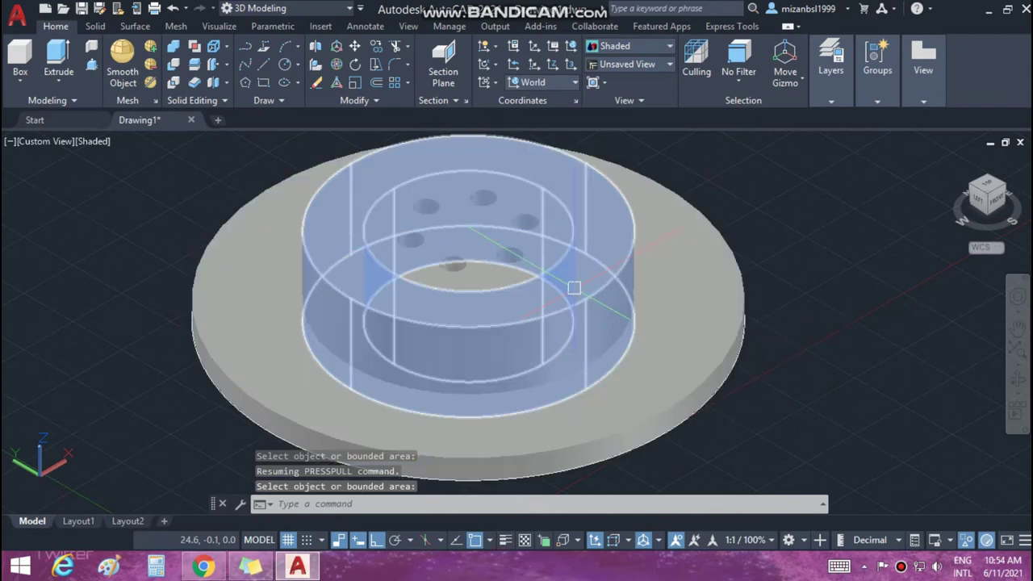
# Hide the two raised hub solids.
pyautogui.press('Return')
pyautogui.click(509, 269)
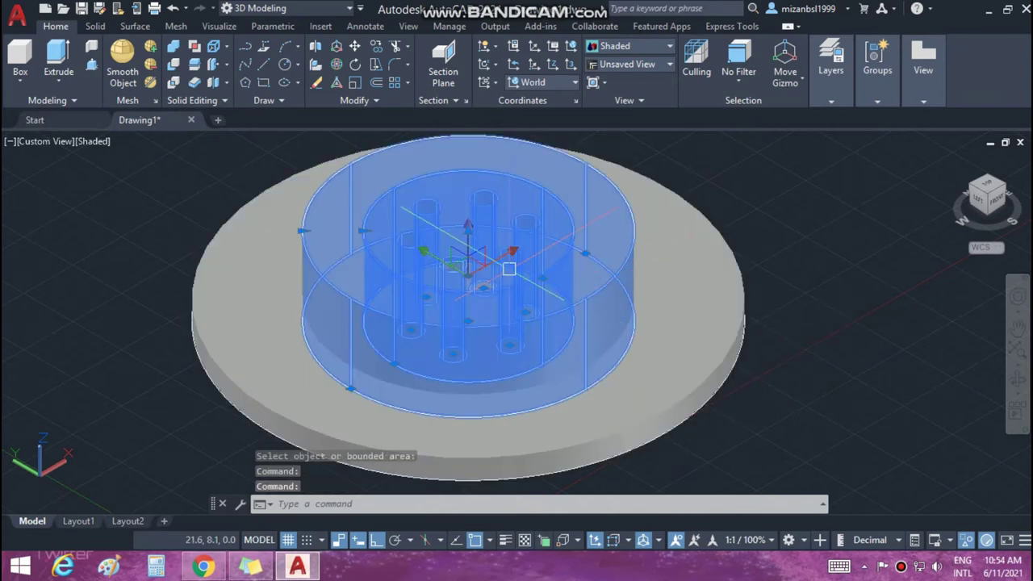
pyautogui.rightClick(590, 356)
pyautogui.moveTo(637, 76)
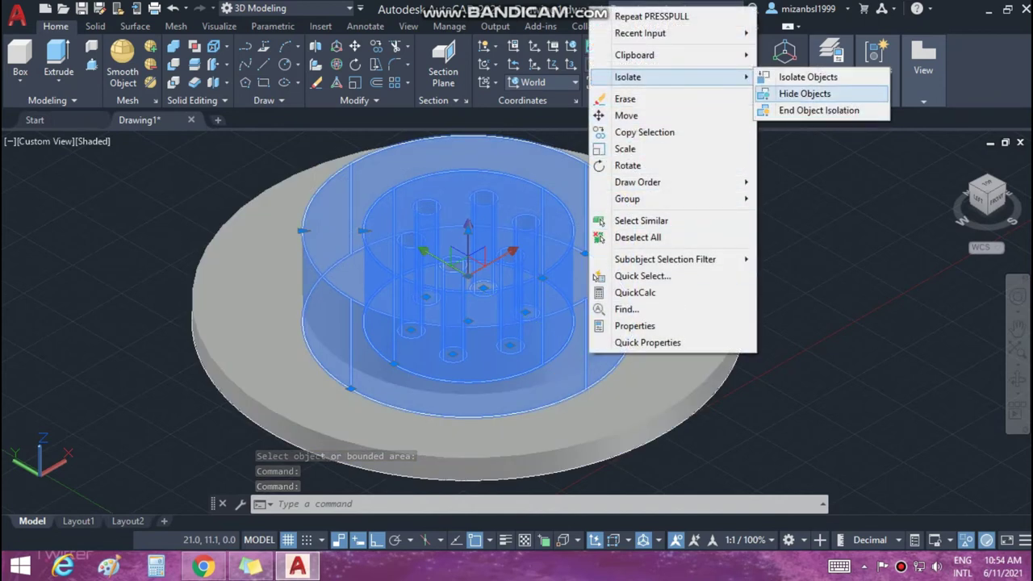
pyautogui.click(805, 94)
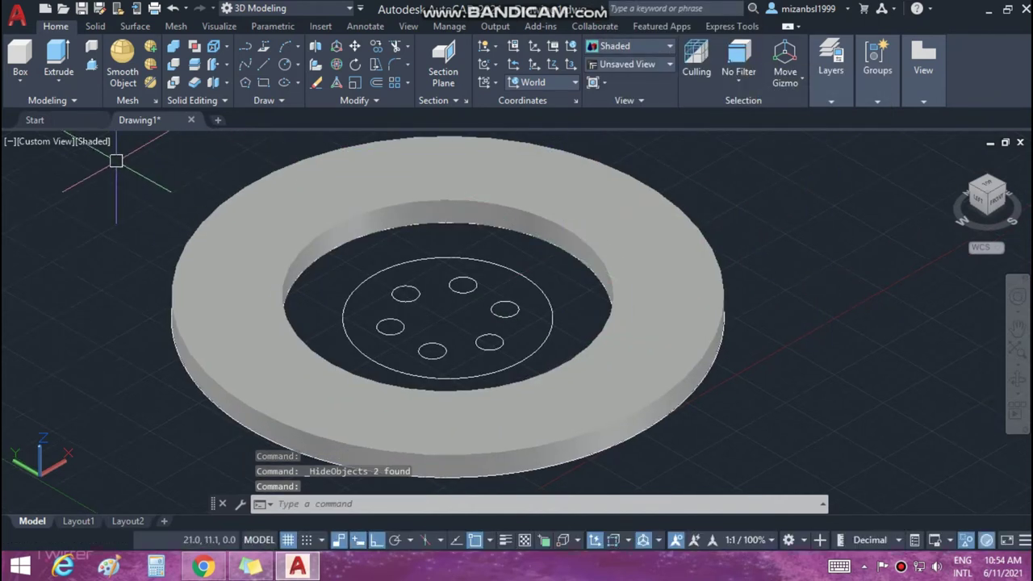
# Set the viewport visual style to 2D Wireframe.
pyautogui.click(93, 141)
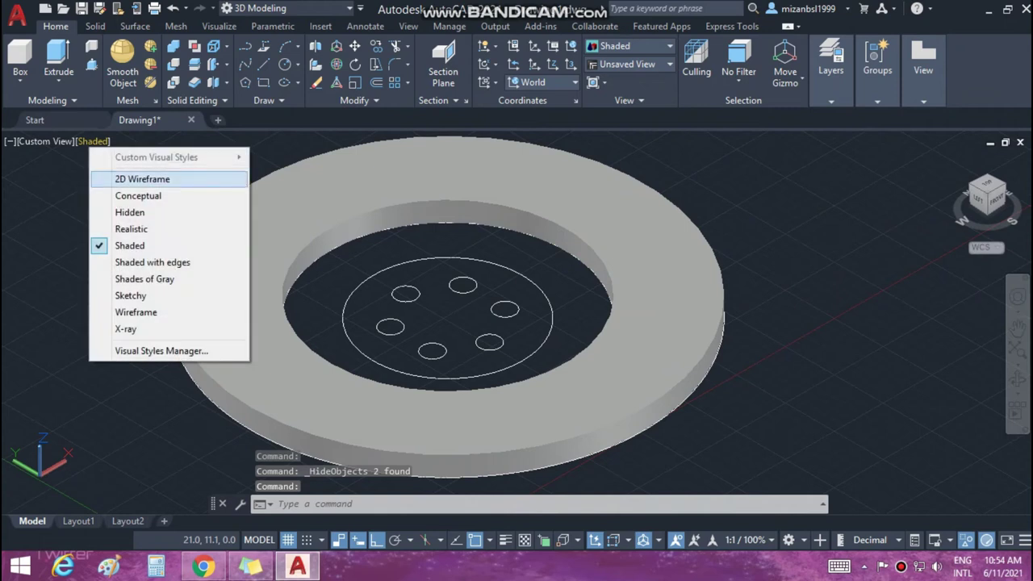
pyautogui.click(142, 179)
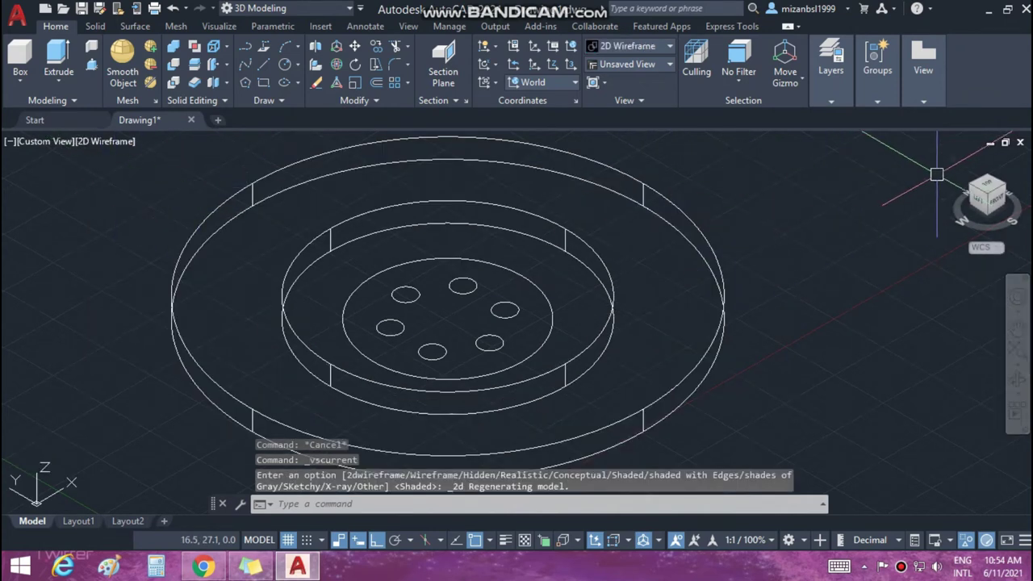
pyautogui.scroll(-3, 630, 323)
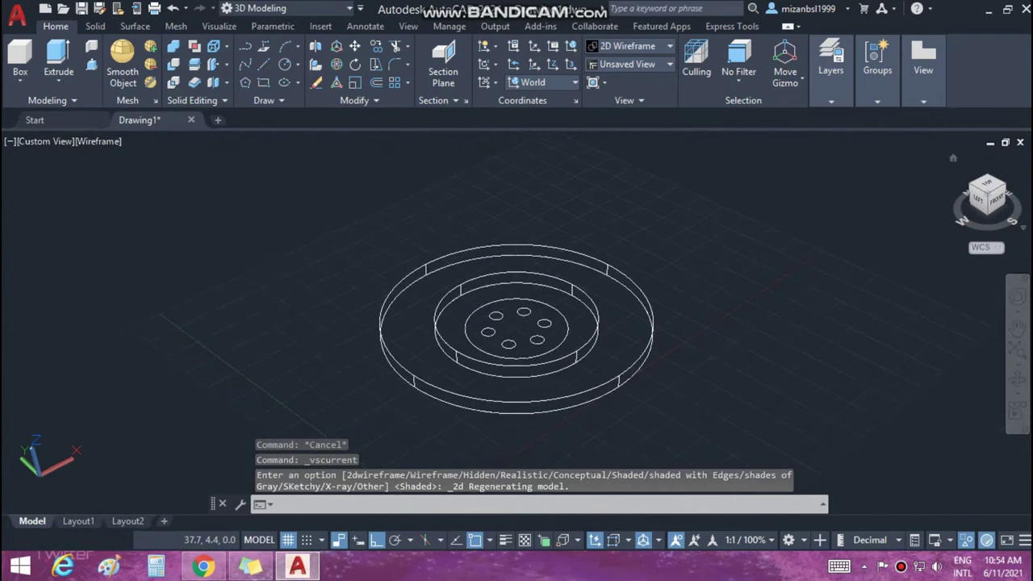
pyautogui.scroll(5, 562, 226)
pyautogui.scroll(-2, 563, 226)
pyautogui.scroll(2, 484, 209)
# Draw a three-point vane arc from the rim top and trim away a rim piece.
pyautogui.click(284, 65)
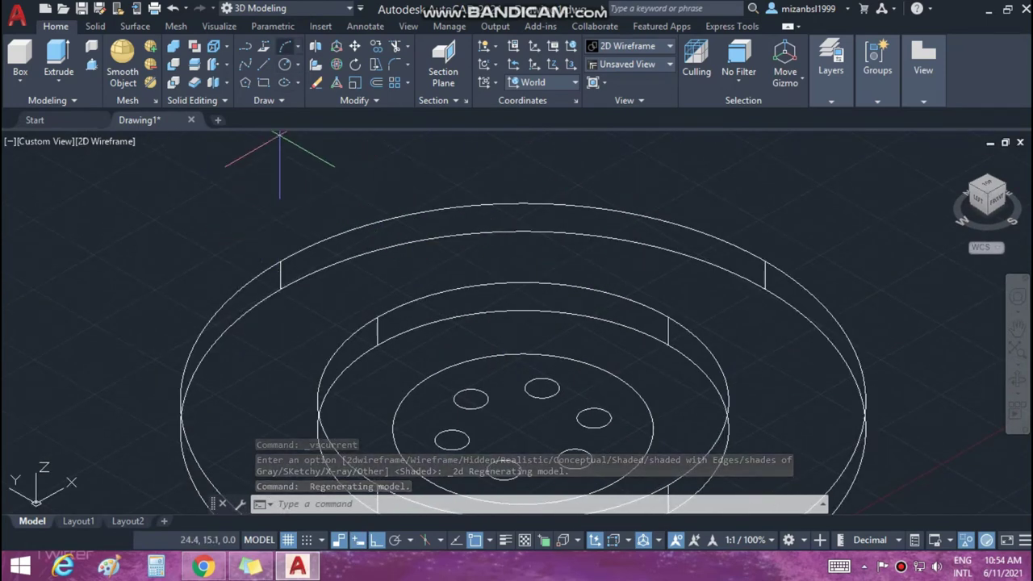
pyautogui.click(488, 204)
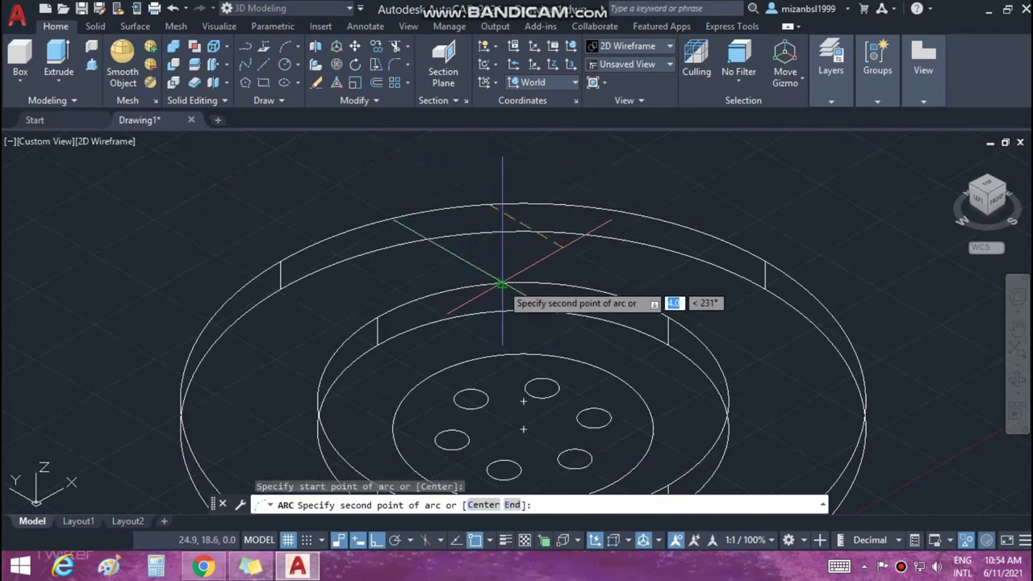
pyautogui.click(502, 281)
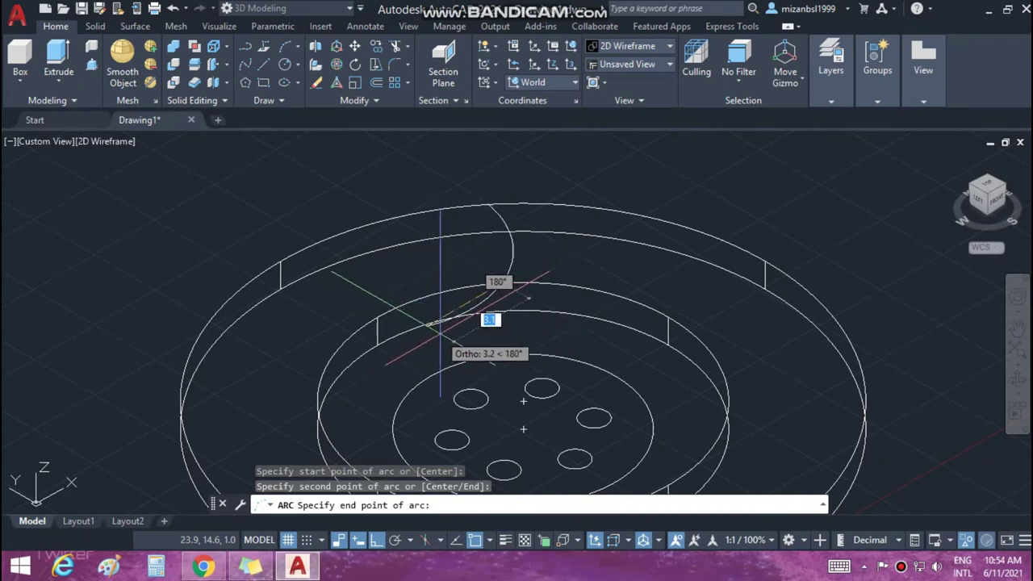
pyautogui.click(444, 323)
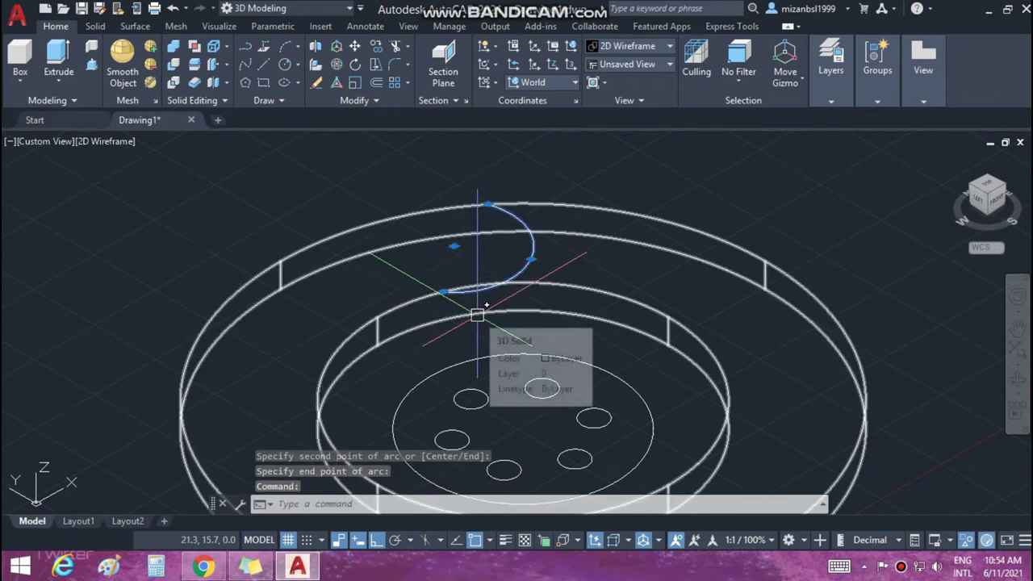
pyautogui.press('Escape')
pyautogui.press('Return')
pyautogui.click(472, 310)
pyautogui.press('Escape')
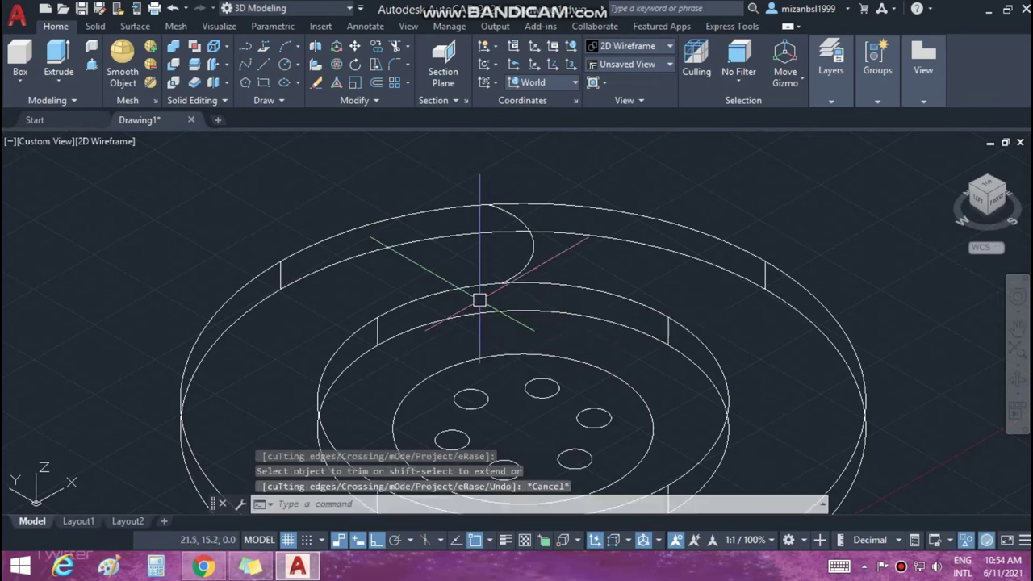
# Grip-stretch the vane arc's midpoint to change its curvature.
pyautogui.click(535, 241)
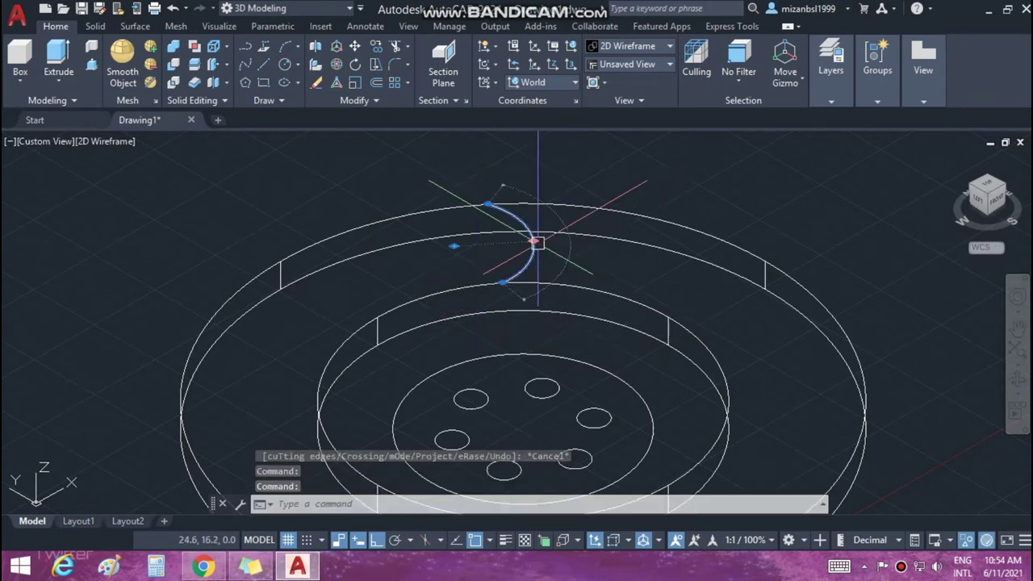
pyautogui.click(533, 240)
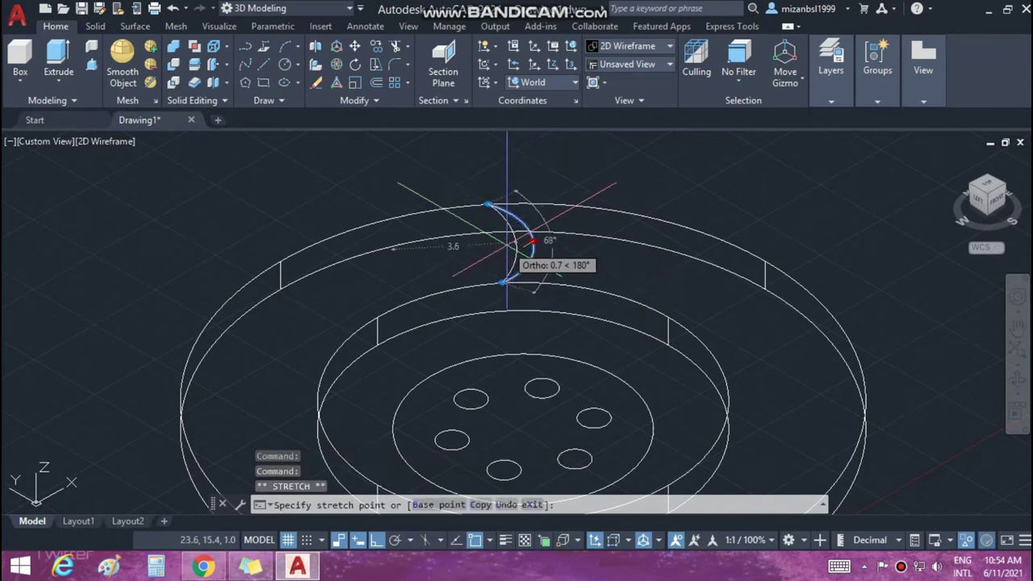
pyautogui.click(533, 242)
pyautogui.press('Escape')
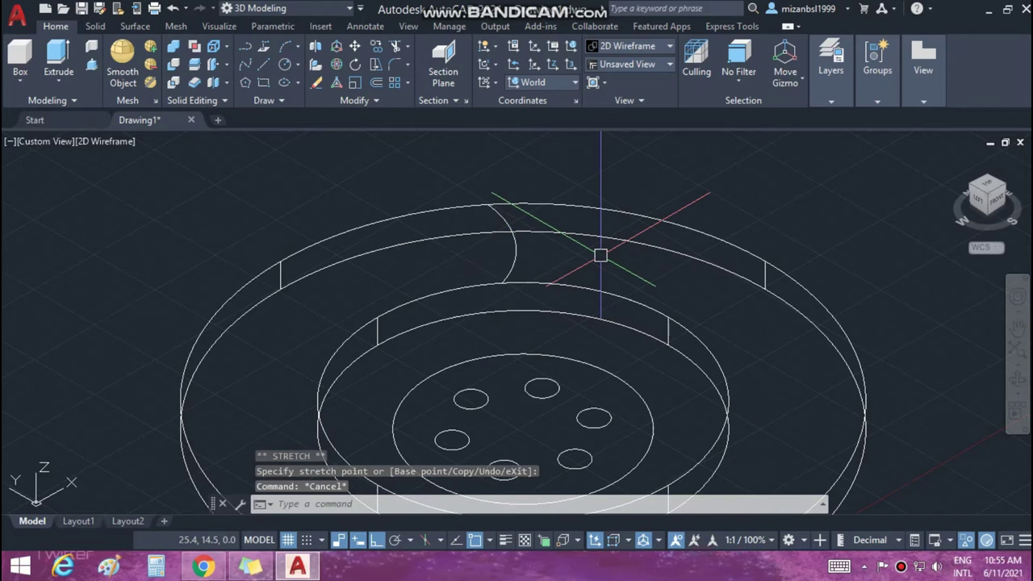
pyautogui.moveTo(552, 248)
pyautogui.mouseDown(button='middle')
pyautogui.moveTo(572, 309)
pyautogui.moveTo(693, 279)
pyautogui.mouseUp(button='middle')
pyautogui.scroll(2, 570, 309)
pyautogui.scroll(2, 570, 309)
pyautogui.scroll(1, 570, 309)
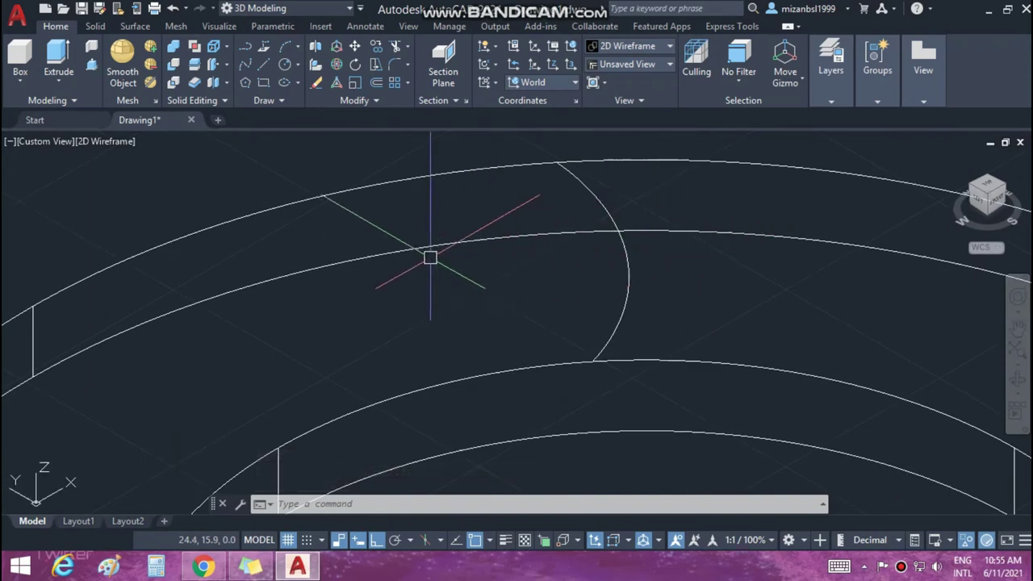
# Draw a second three-point arc from the outer ring toward the inner circle.
pyautogui.click(284, 46)
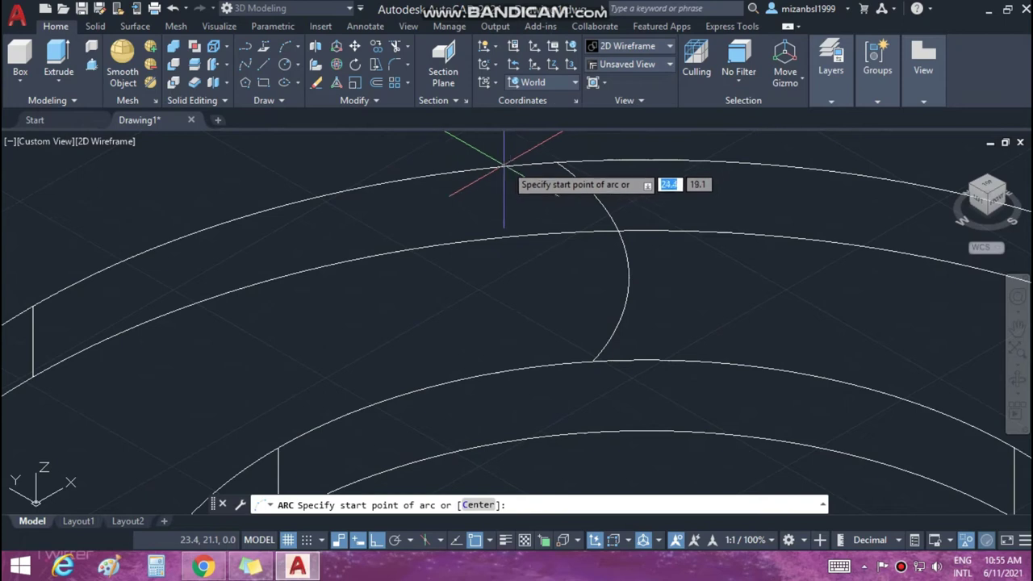
pyautogui.click(526, 164)
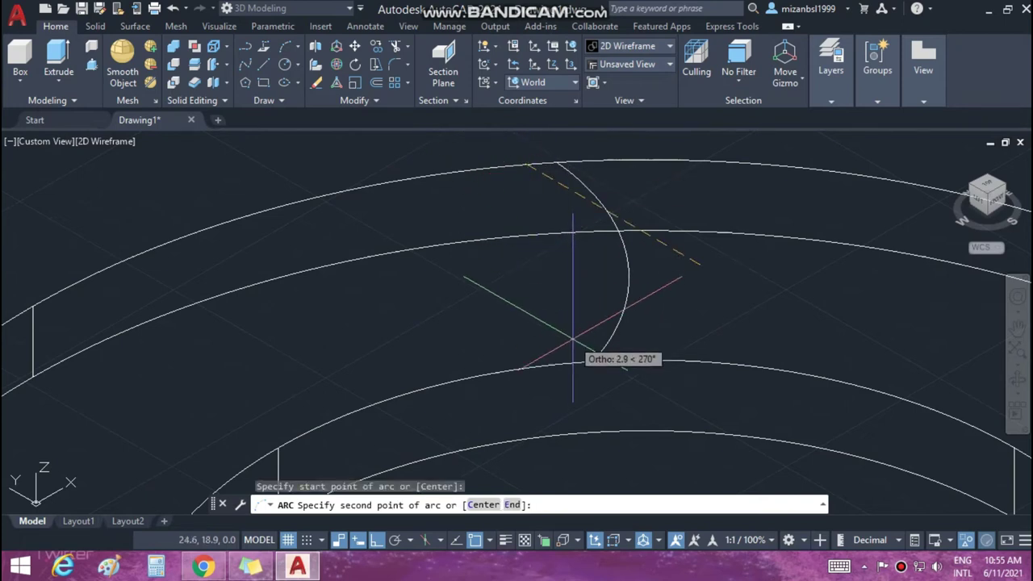
pyautogui.click(569, 365)
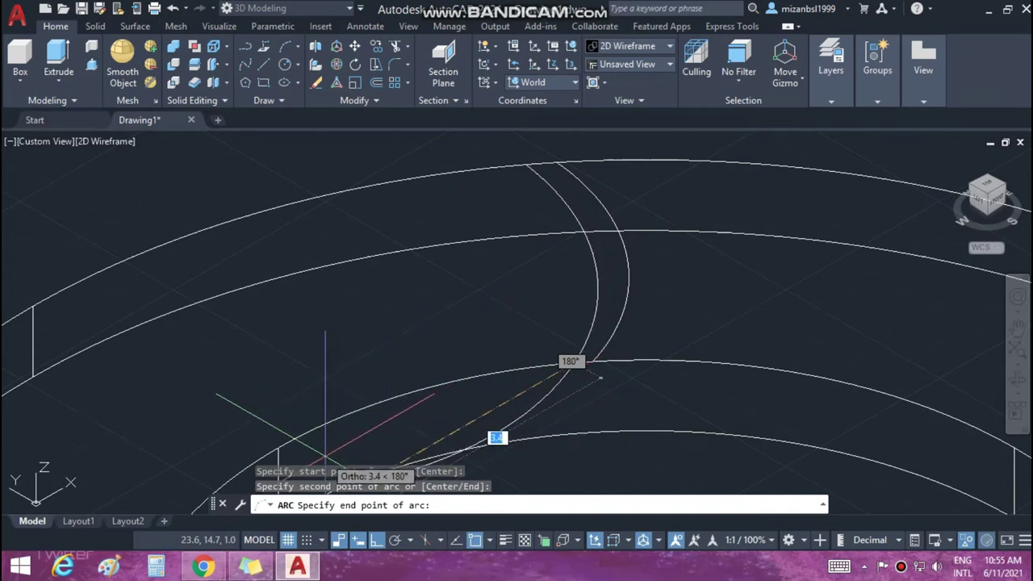
pyautogui.click(325, 452)
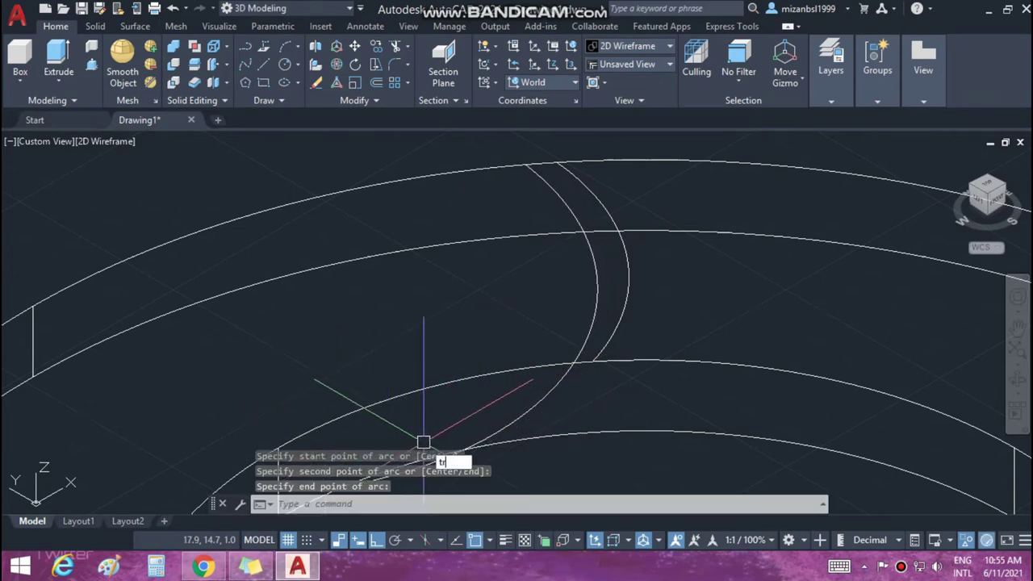
pyautogui.press('Return')
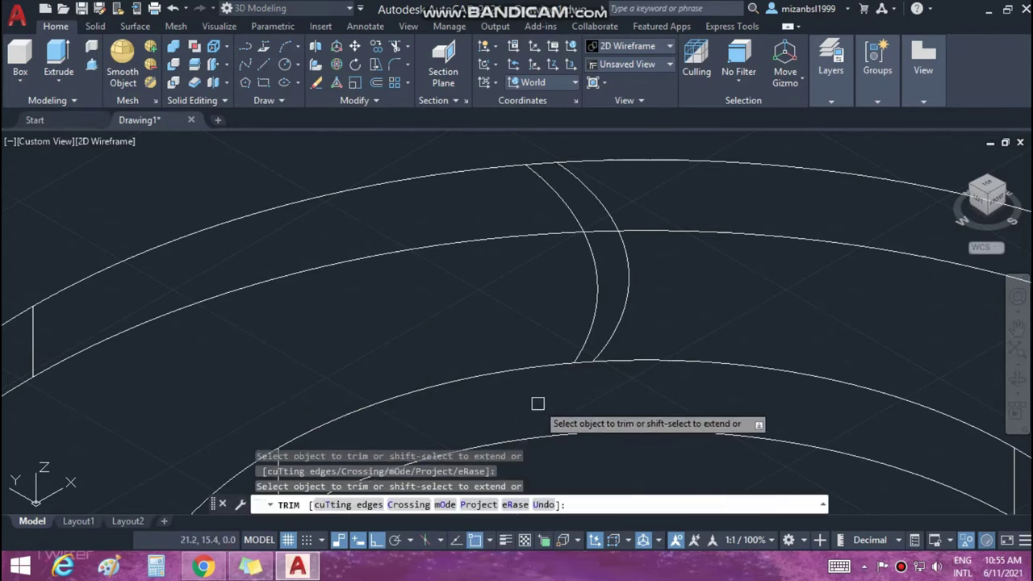
pyautogui.press('Escape')
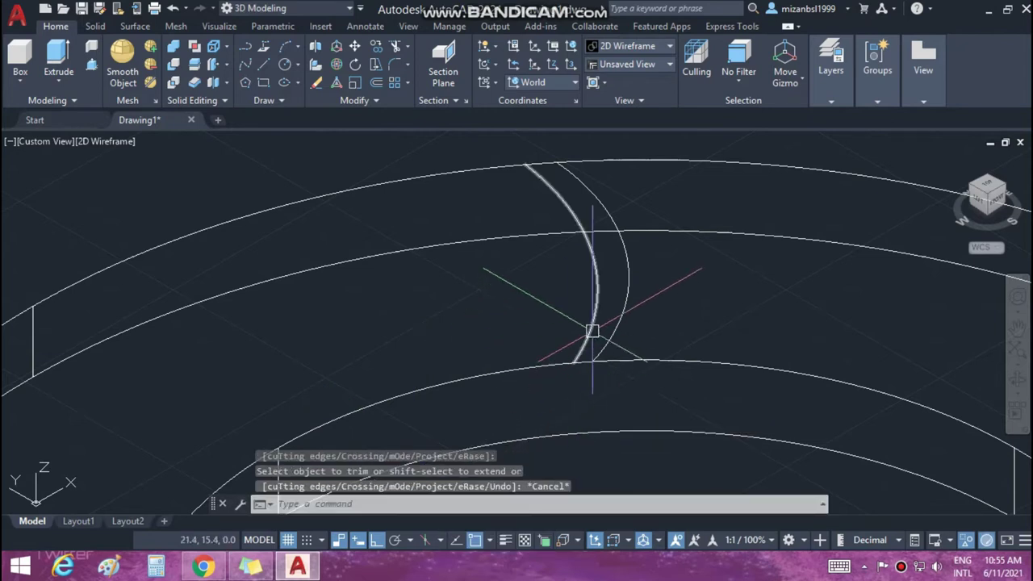
# Stretch the new arc's lower endpoint onto the inner circle.
pyautogui.scroll(2, 592, 331)
pyautogui.click(562, 373)
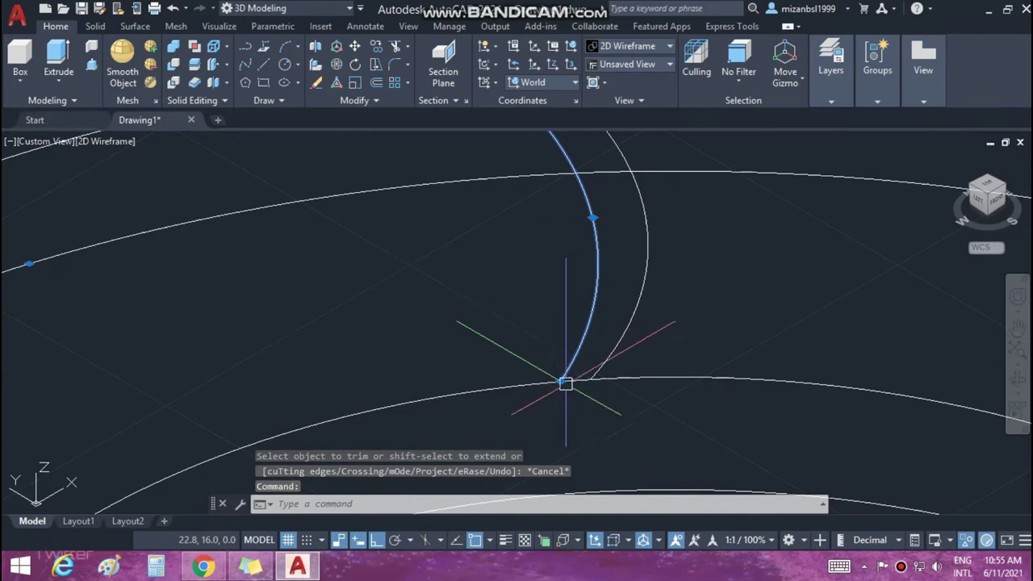
pyautogui.click(561, 381)
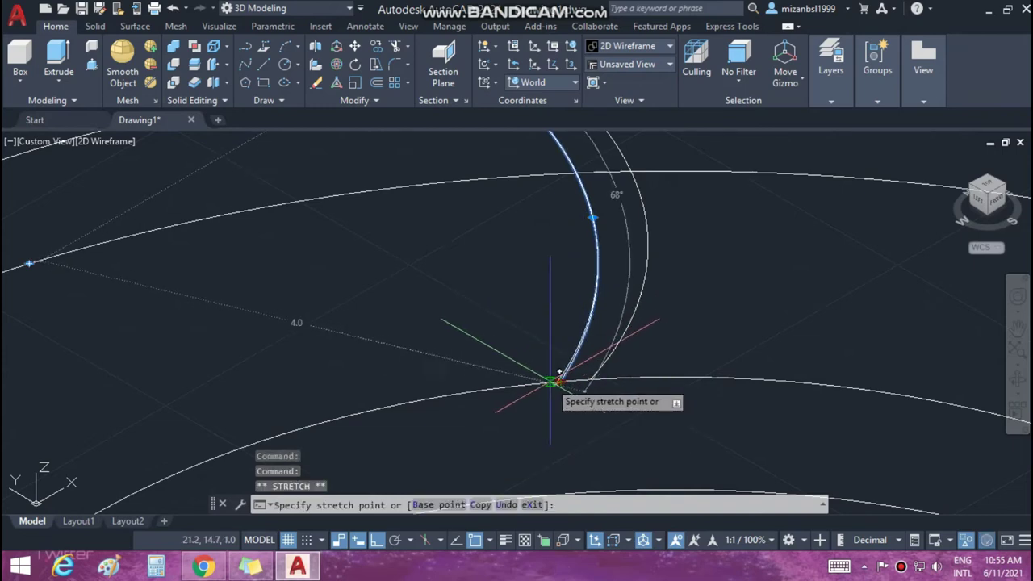
pyautogui.click(545, 381)
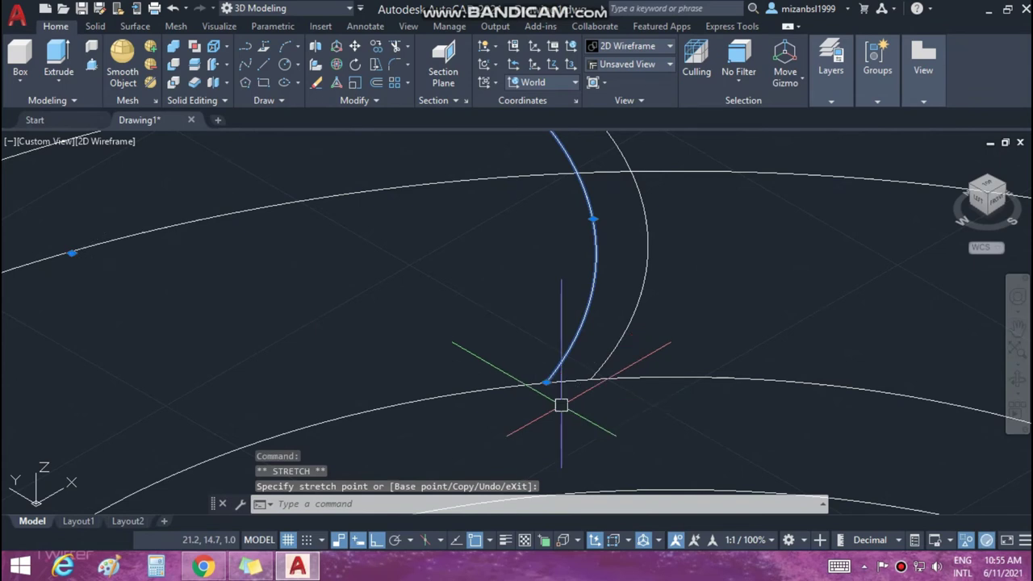
pyautogui.press('Escape')
pyautogui.press('Escape')
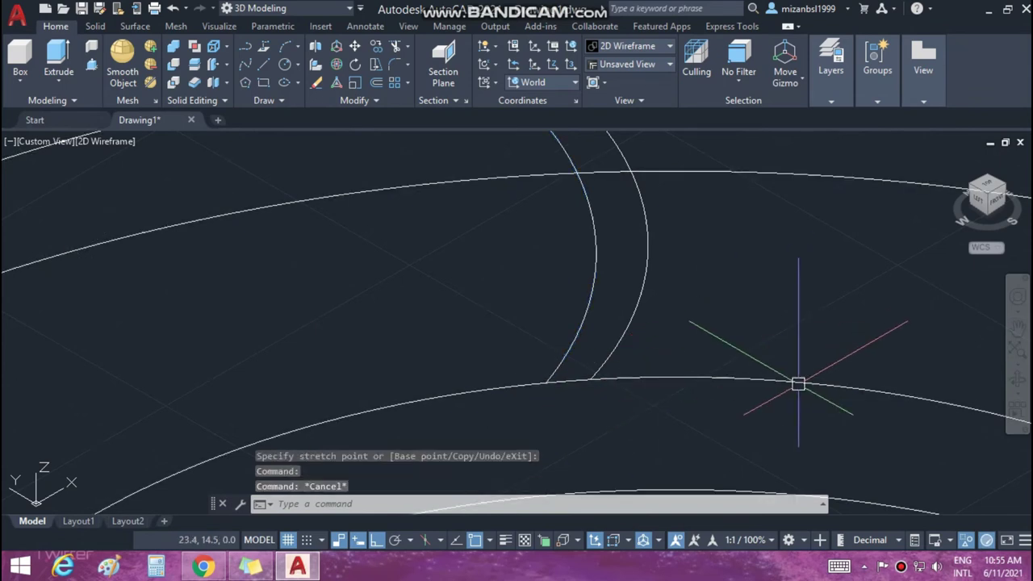
pyautogui.rightClick(798, 385)
pyautogui.moveTo(837, 86)
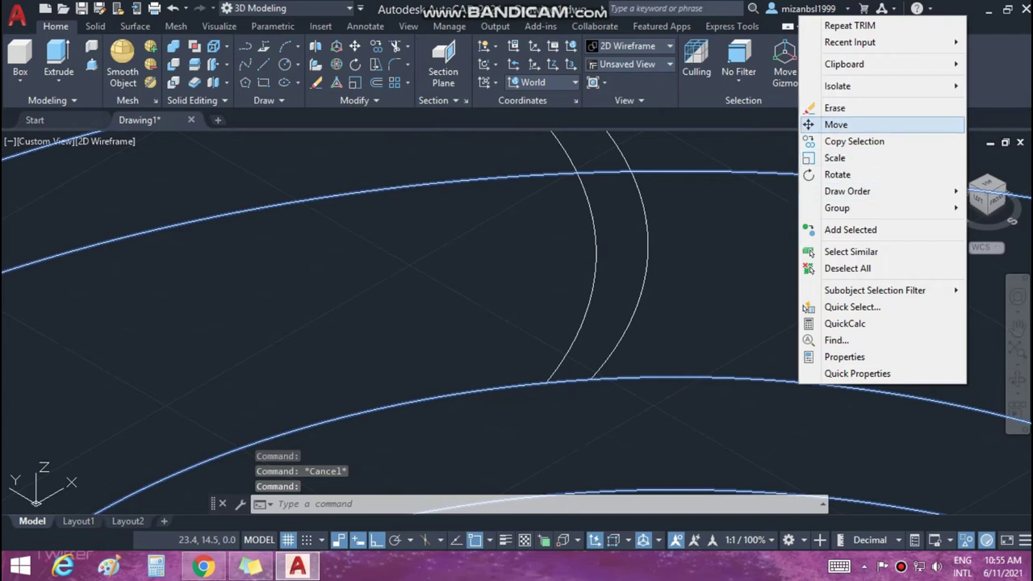
# Hide the selected ring circle.
pyautogui.click(714, 103)
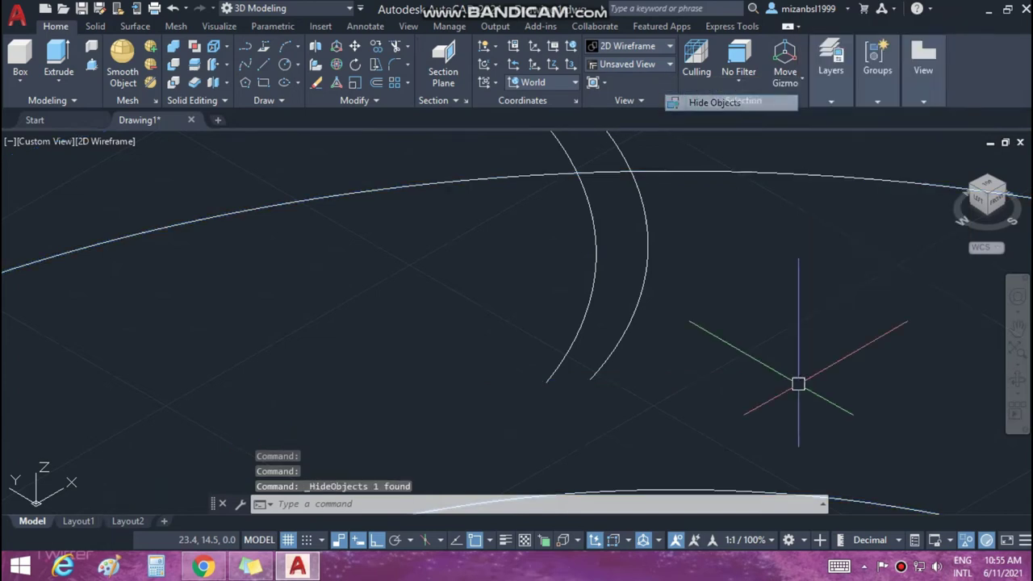
pyautogui.moveTo(707, 218)
pyautogui.mouseDown(button='middle')
pyautogui.moveTo(707, 380)
pyautogui.moveTo(754, 285)
pyautogui.mouseUp(button='middle')
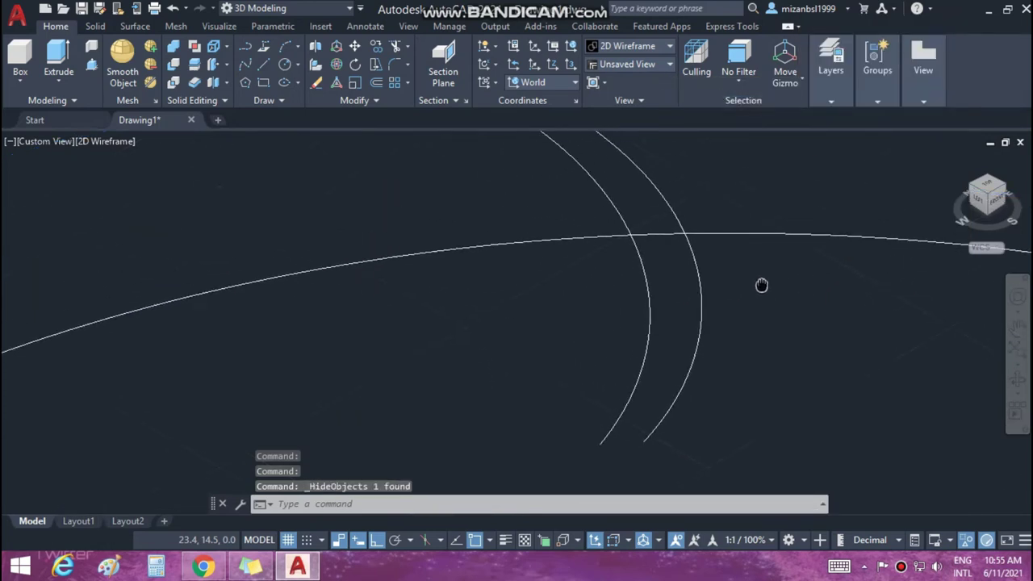
pyautogui.moveTo(784, 424); pyautogui.dragTo(790, 324, button='middle')
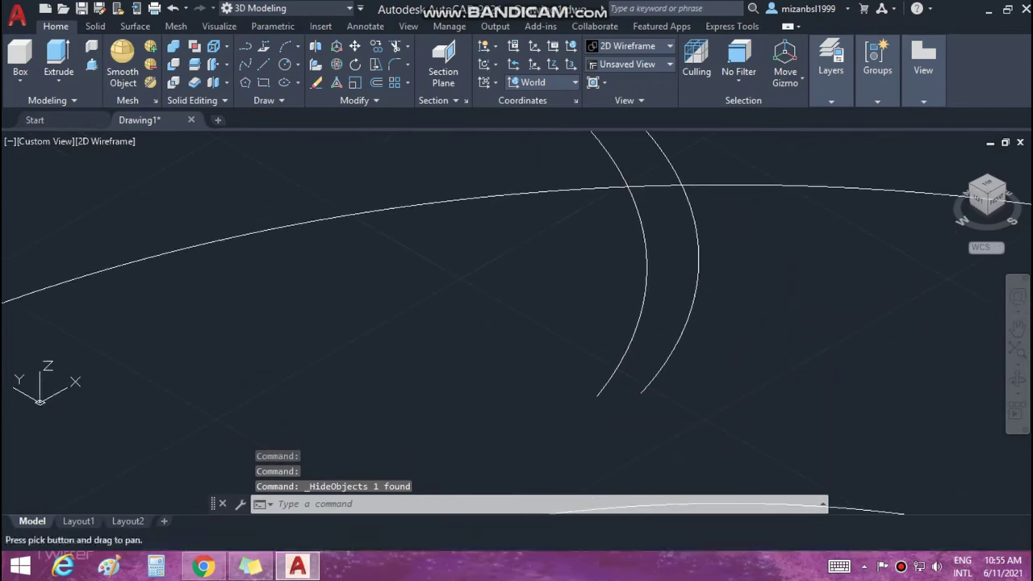
# Join the two arcs' lower ends and upper ends with short lines.
pyautogui.write('l')
pyautogui.press('Return')
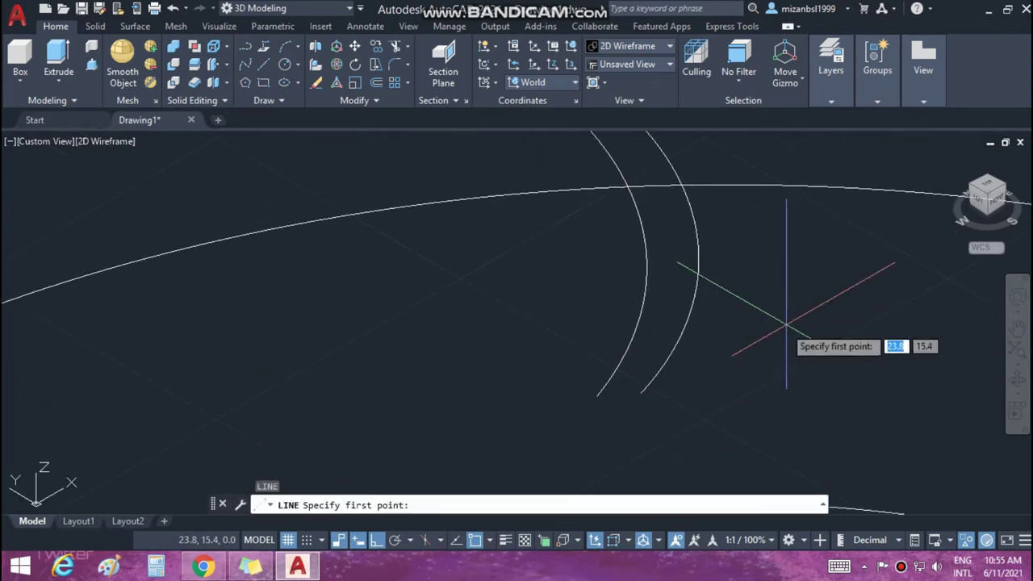
pyautogui.scroll(2, 598, 396)
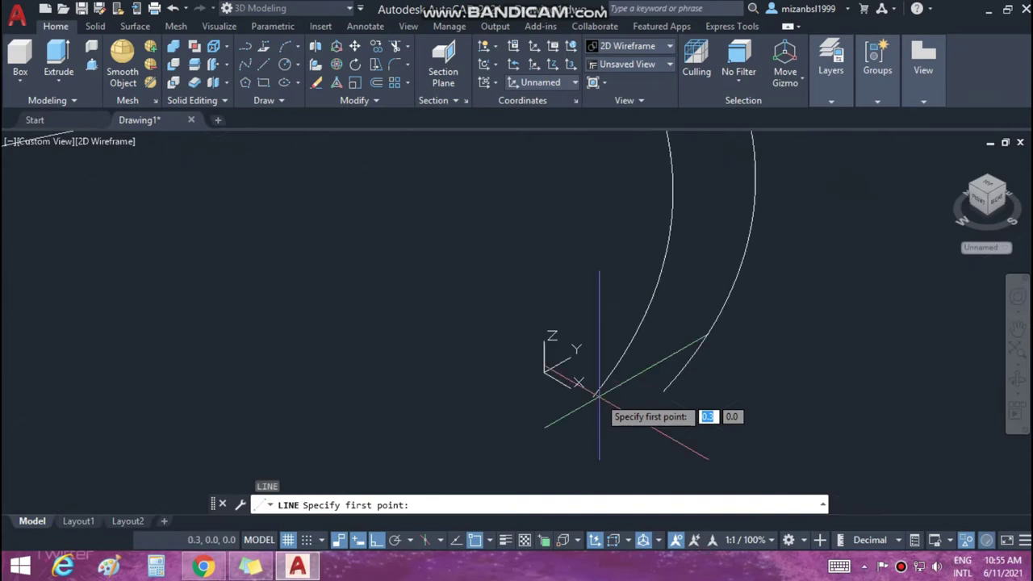
pyautogui.click(587, 397)
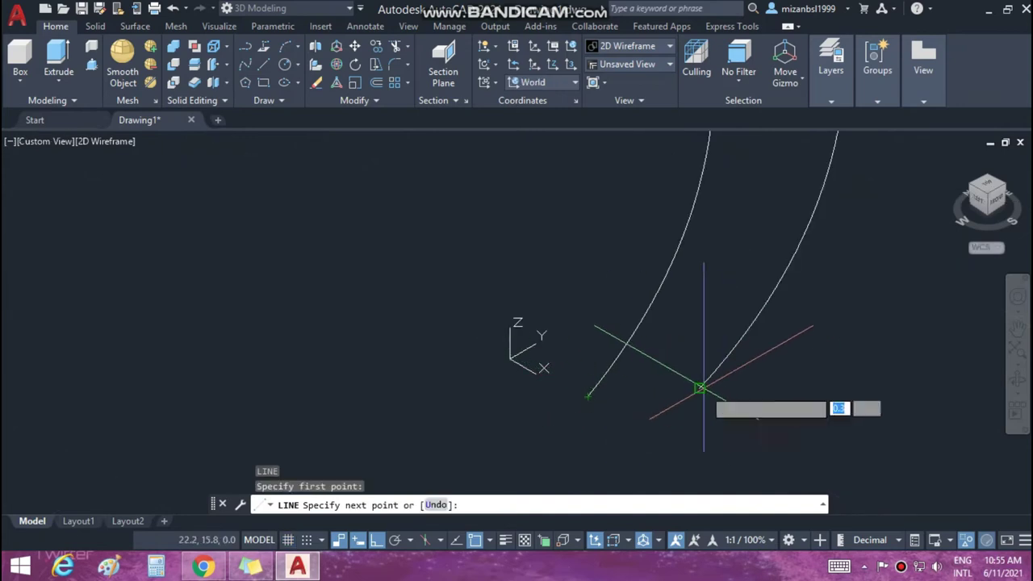
pyautogui.click(700, 388)
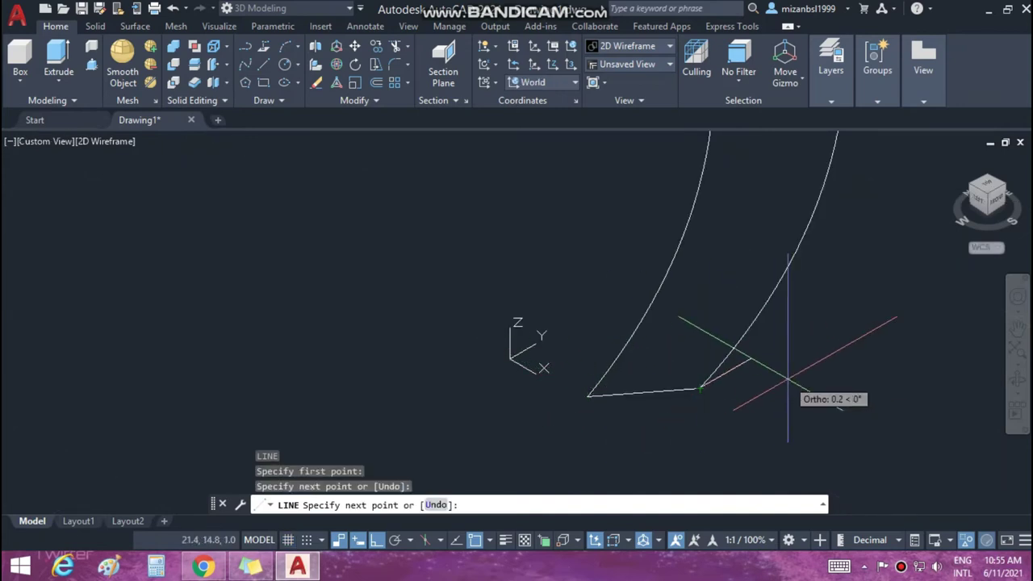
pyautogui.press('Escape')
pyautogui.scroll(3, 860, 253)
pyautogui.scroll(5, 777, 454)
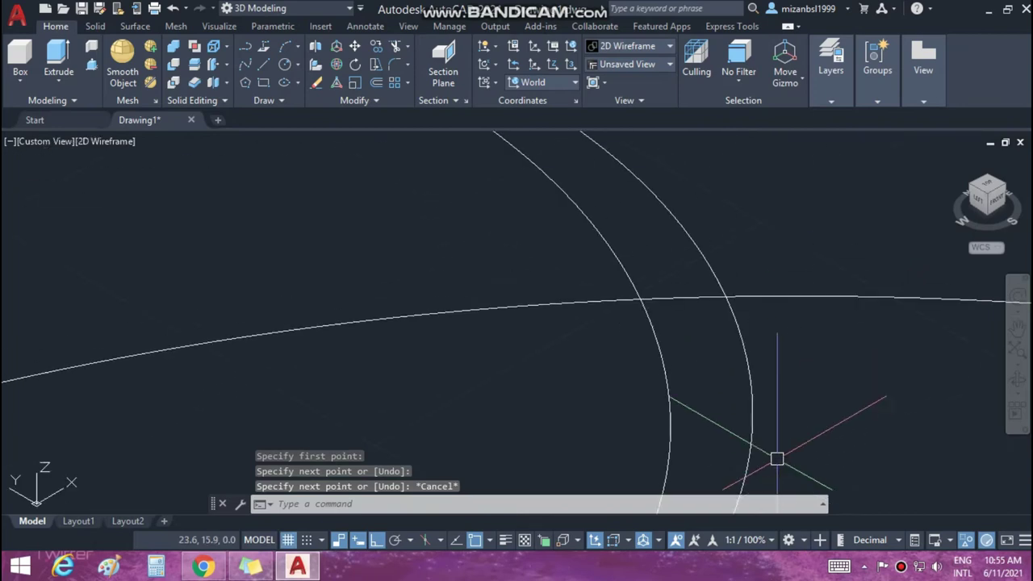
pyautogui.moveTo(745, 208); pyautogui.dragTo(775, 387, button='middle')
pyautogui.press('Return')
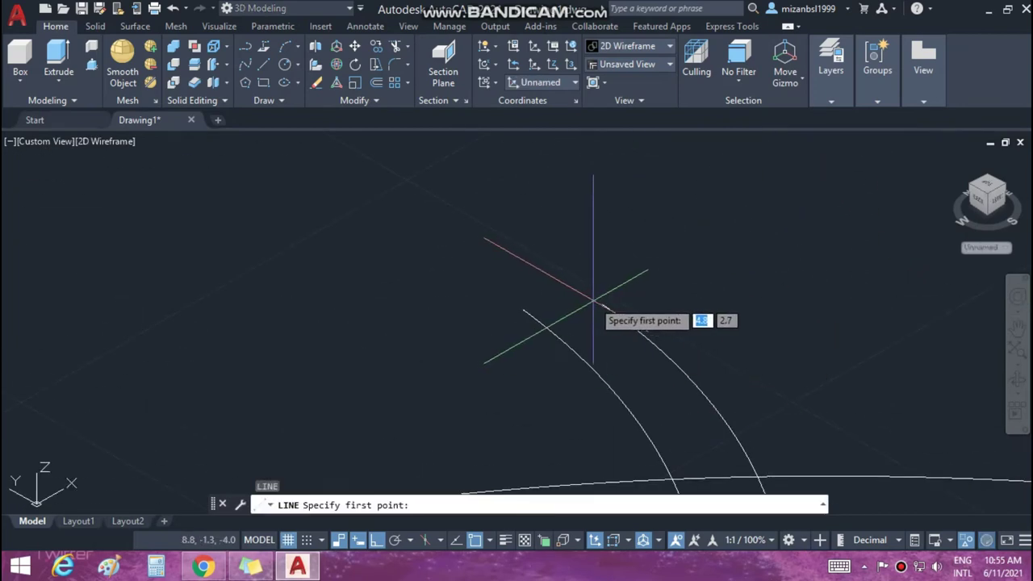
pyautogui.scroll(1, 611, 295)
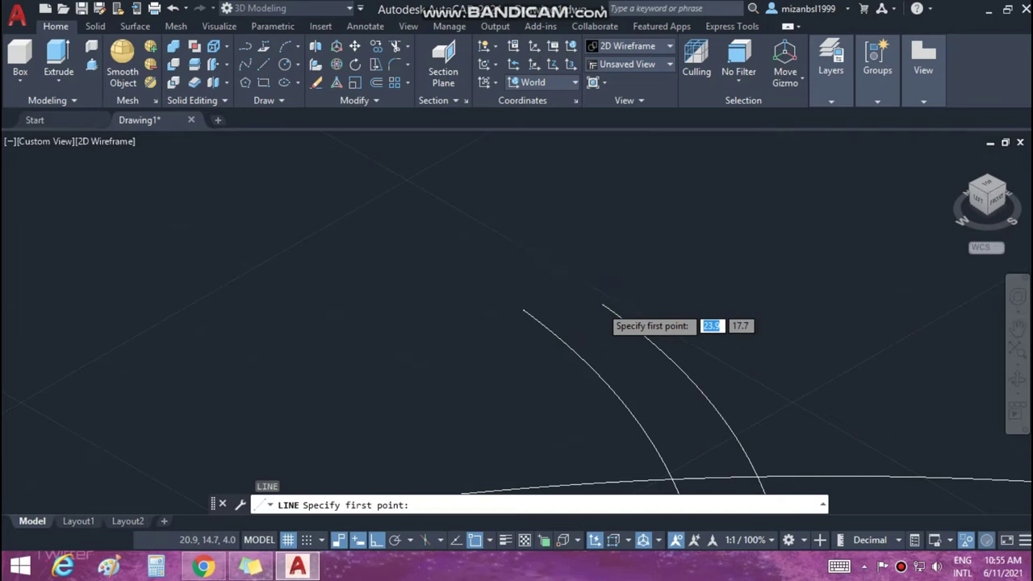
pyautogui.scroll(1, 611, 295)
pyautogui.click(600, 301)
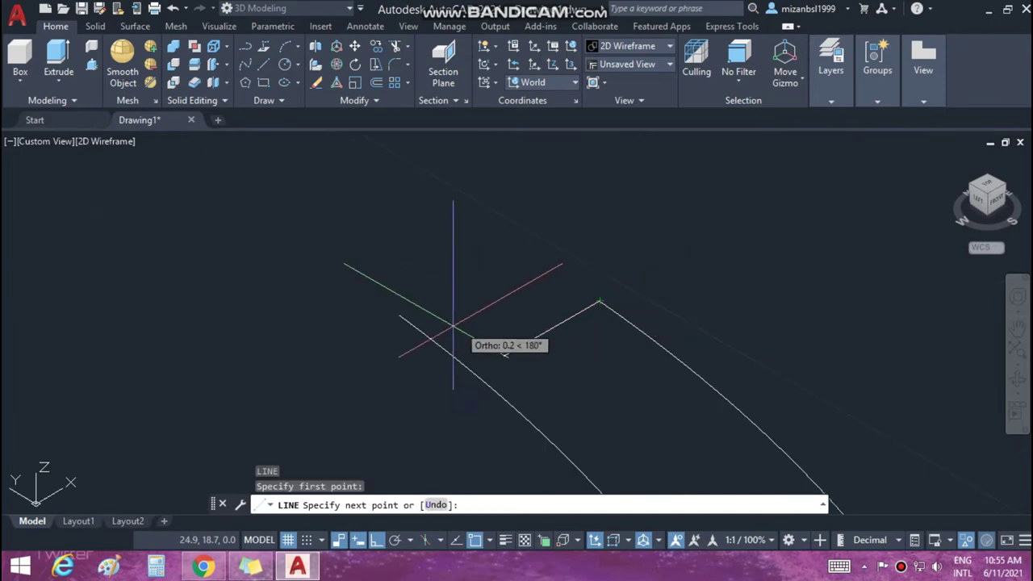
pyautogui.click(400, 314)
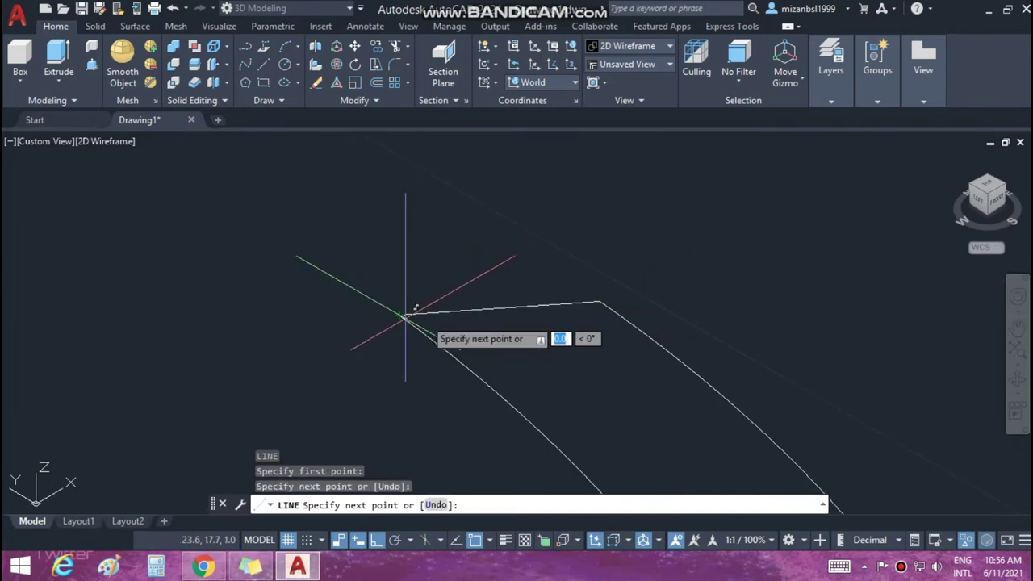
pyautogui.press('Escape')
pyautogui.scroll(-1, 777, 261)
pyautogui.scroll(-1, 777, 261)
pyautogui.scroll(-1, 444, 240)
pyautogui.scroll(-1, 494, 259)
pyautogui.scroll(-2, 524, 245)
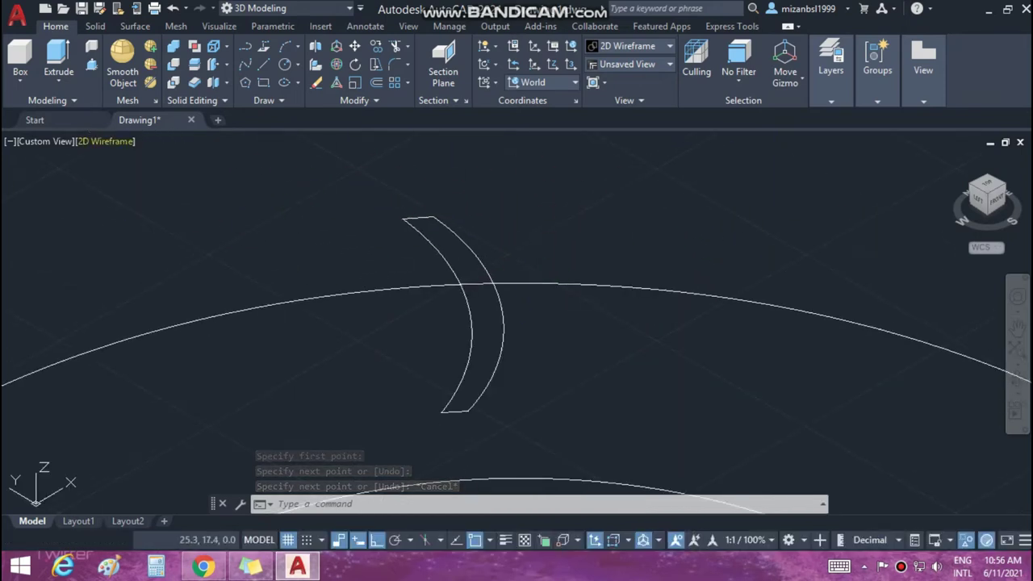
# Join the crescent's outer arc, inner arc, bottom line and top line into one closed polyline.
pyautogui.hotkey('ctrl', 'shift', 'e')
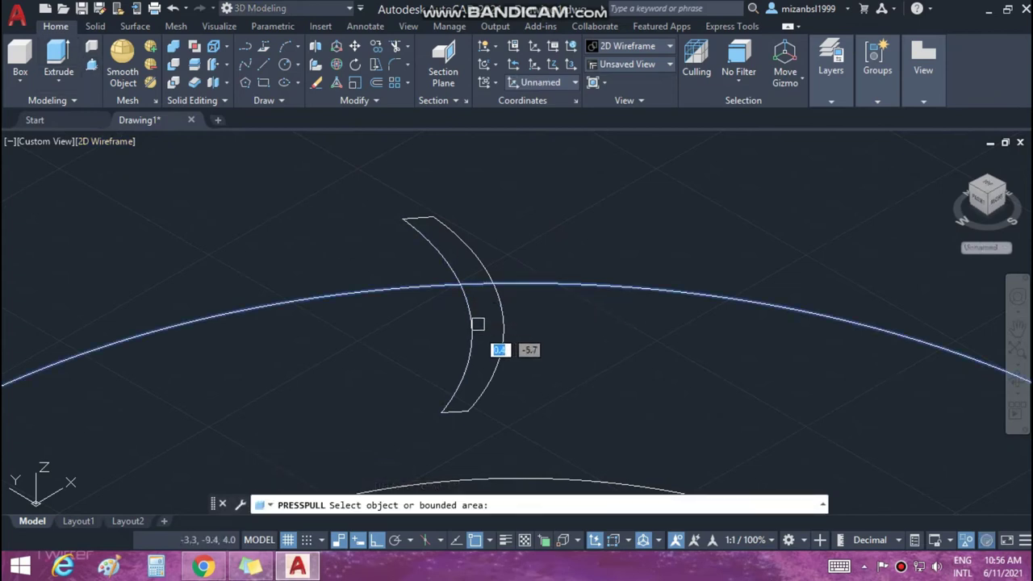
pyautogui.press('Escape')
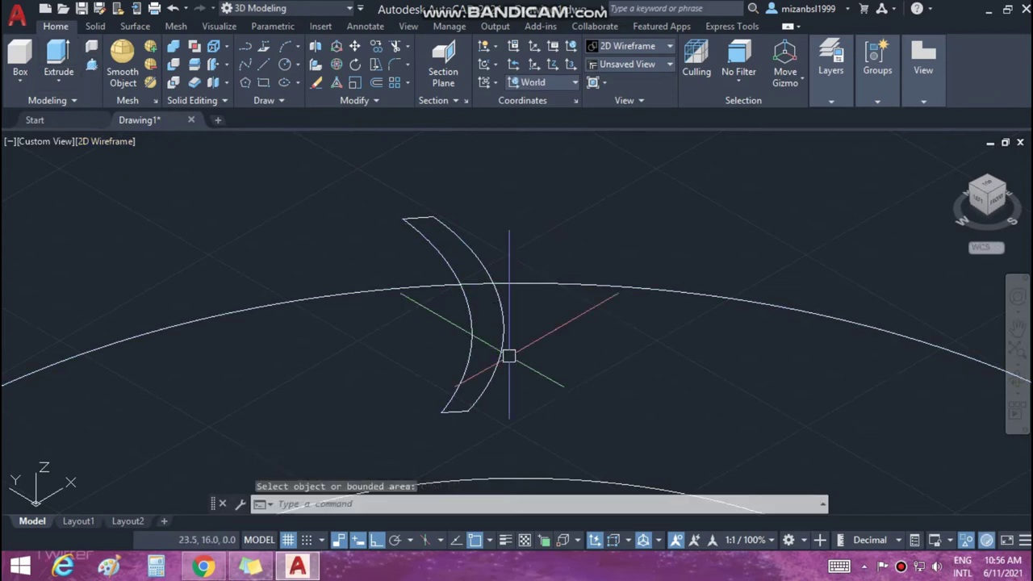
pyautogui.write('JO')
pyautogui.press('Return')
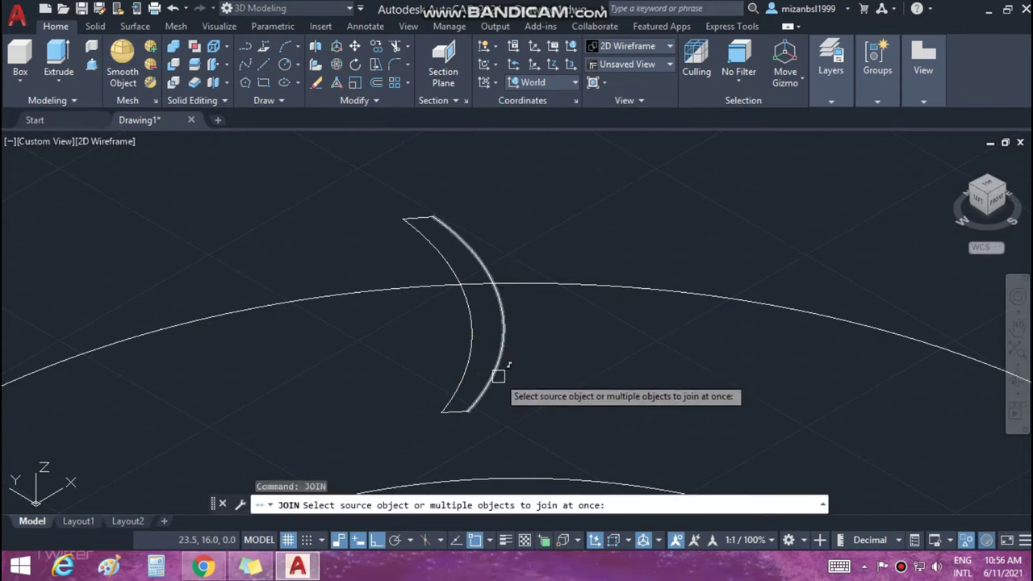
pyautogui.click(494, 369)
pyautogui.click(480, 355)
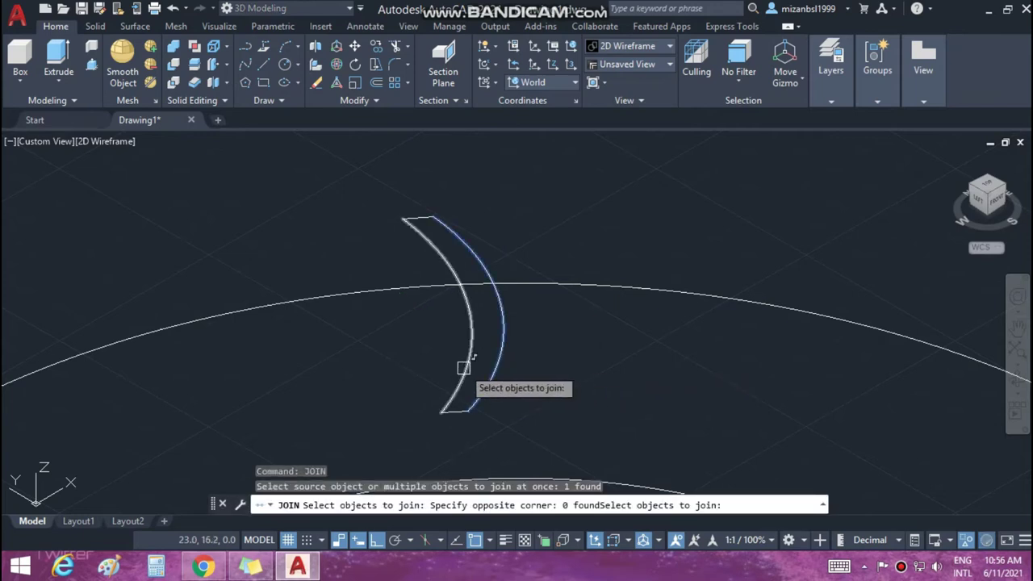
pyautogui.click(463, 369)
pyautogui.click(451, 410)
pyautogui.click(423, 215)
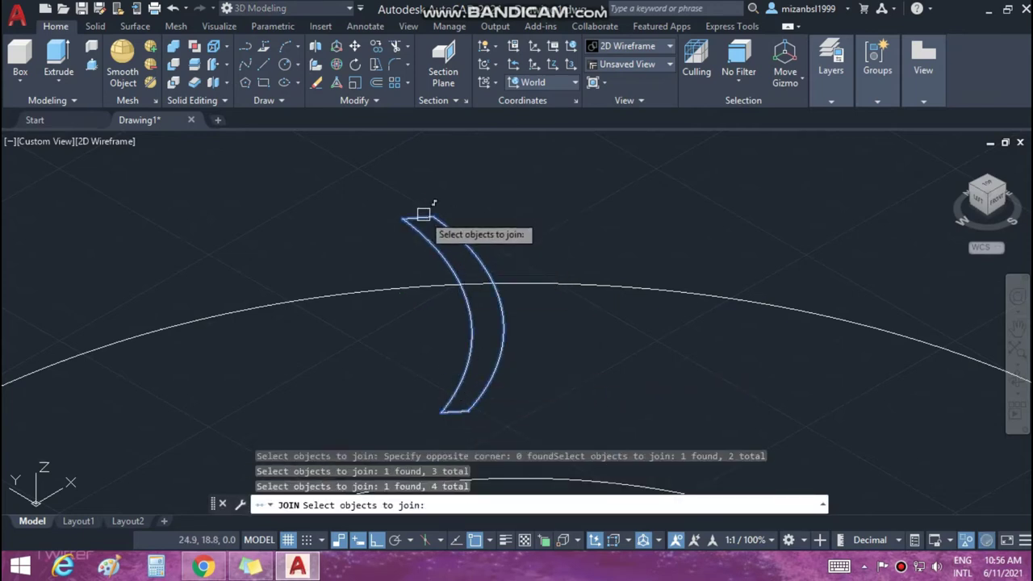
pyautogui.press('Return')
# Press-pull the closed crescent 2 units into a curved vane solid, then view it from near-top.
pyautogui.write('ps')
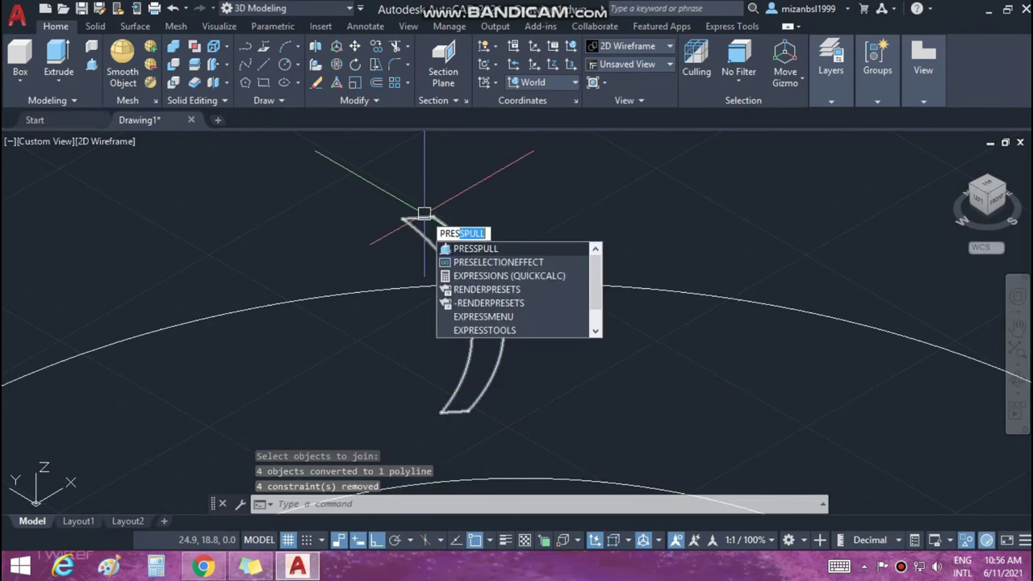
pyautogui.press('Return')
pyautogui.click(441, 244)
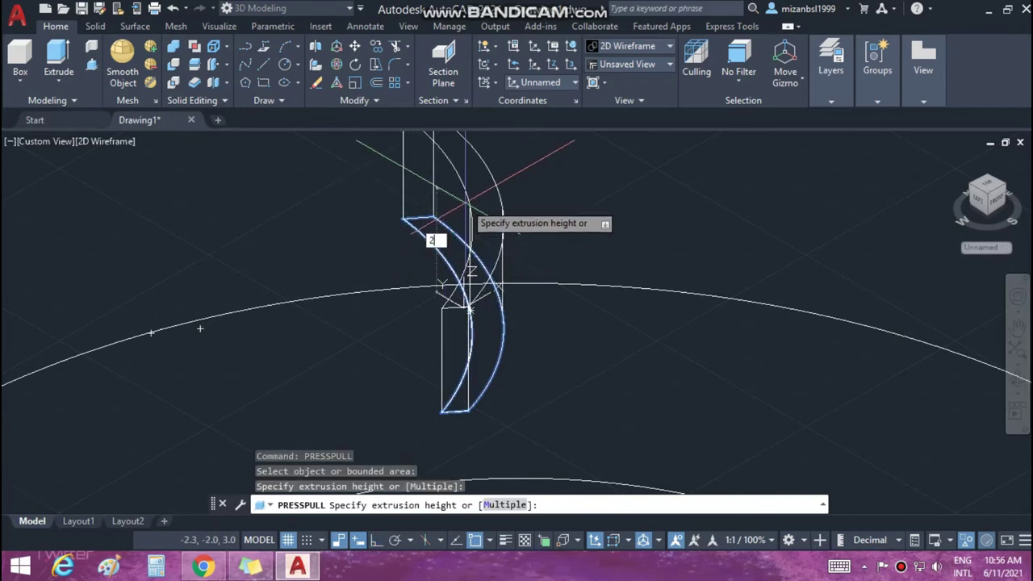
pyautogui.press('Return')
pyautogui.moveTo(590, 201)
pyautogui.mouseDown(button='middle')
pyautogui.moveTo(590, 287)
pyautogui.moveTo(585, 235)
pyautogui.mouseUp(button='middle')
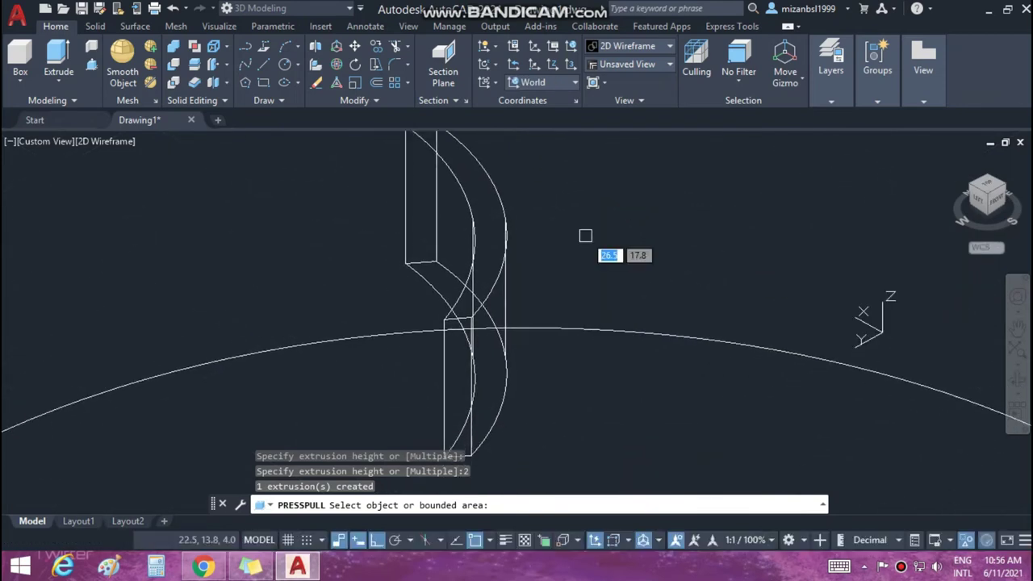
pyautogui.press('Return')
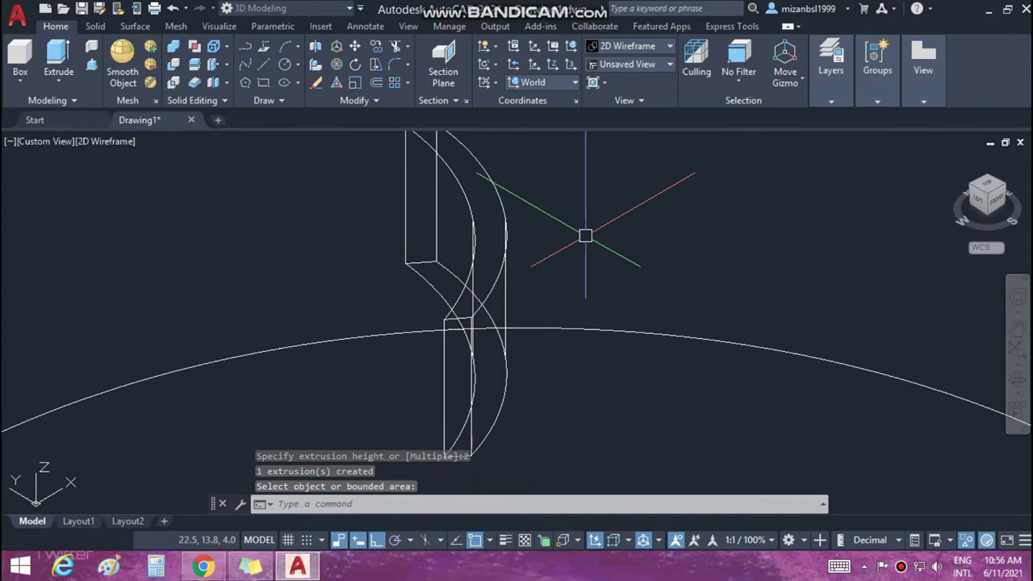
pyautogui.moveTo(987, 198)
pyautogui.click(953, 157)
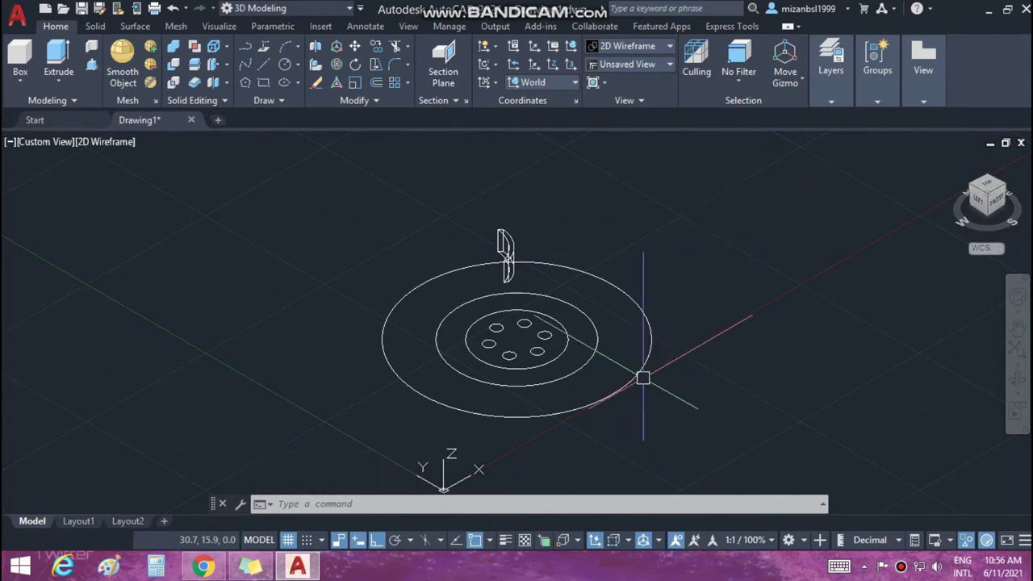
pyautogui.moveTo(692, 292)
pyautogui.keyDown('shift'); pyautogui.mouseDown(button='middle')
pyautogui.moveTo(702, 448)
pyautogui.moveTo(702, 415)
pyautogui.moveTo(780, 313)
pyautogui.mouseUp(button='middle'); pyautogui.keyUp('shift')
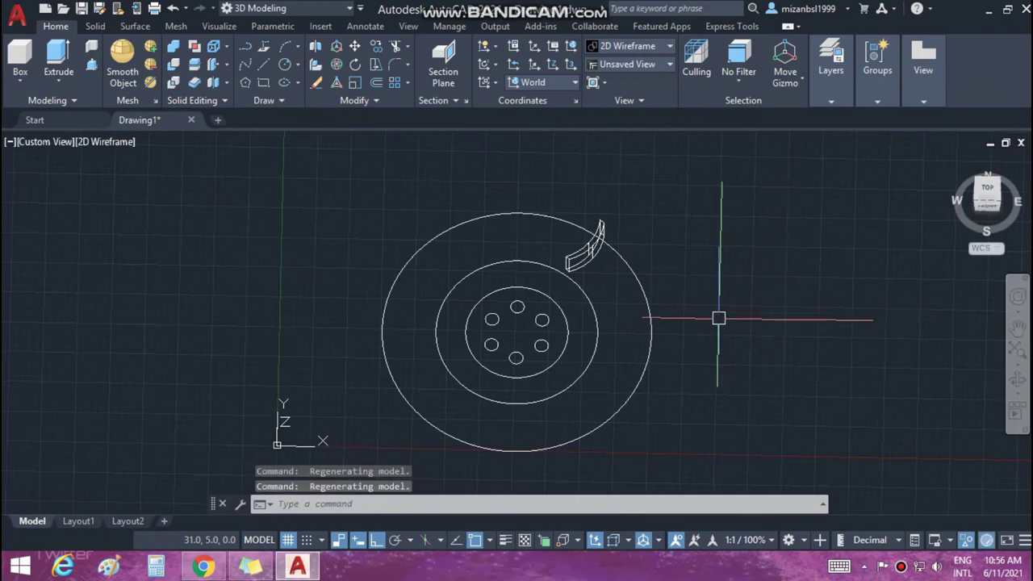
# End object isolation to restore the hidden hub solids and switch the visual style to Shaded.
pyautogui.click(966, 540)
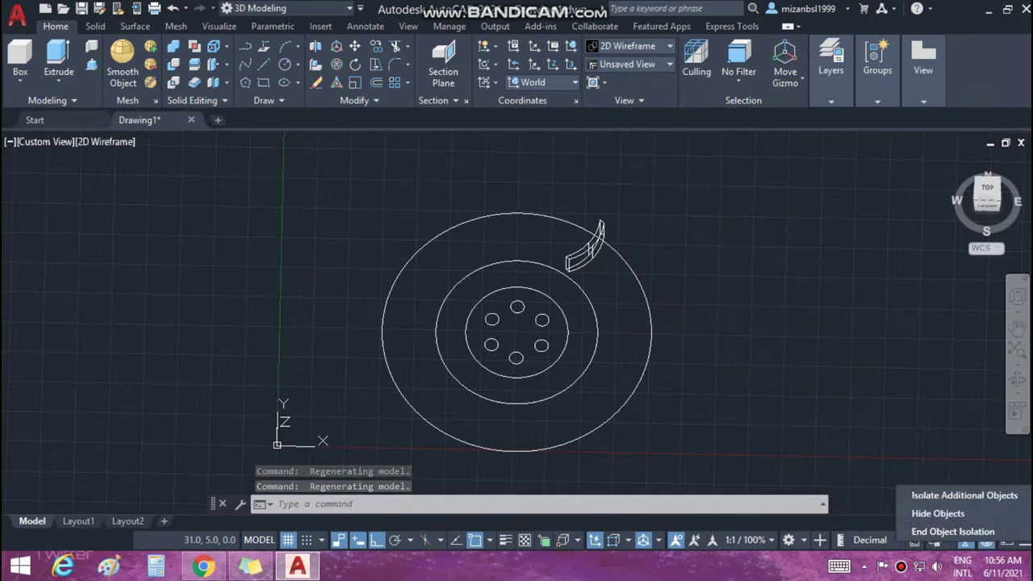
pyautogui.click(952, 531)
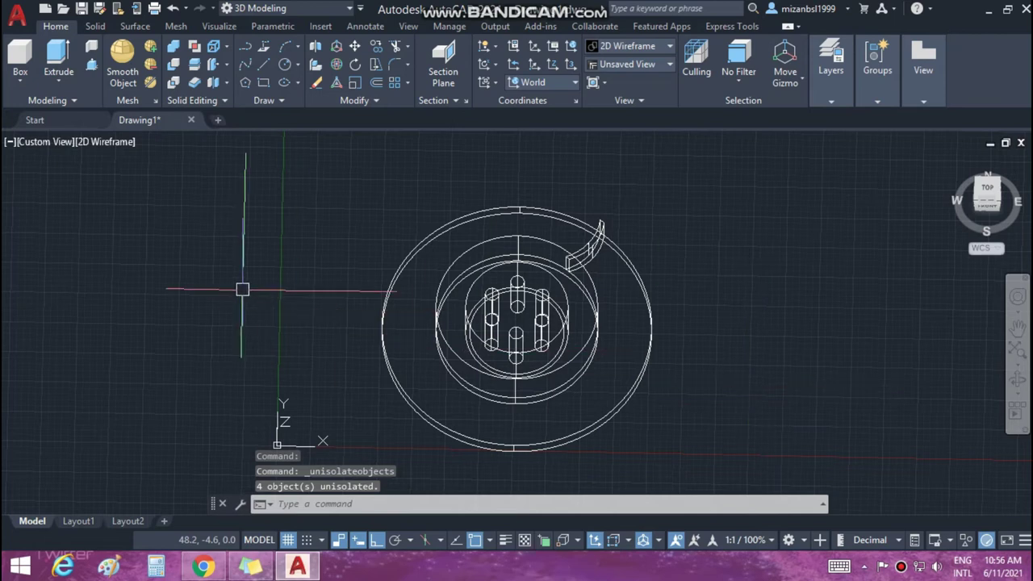
pyautogui.click(105, 141)
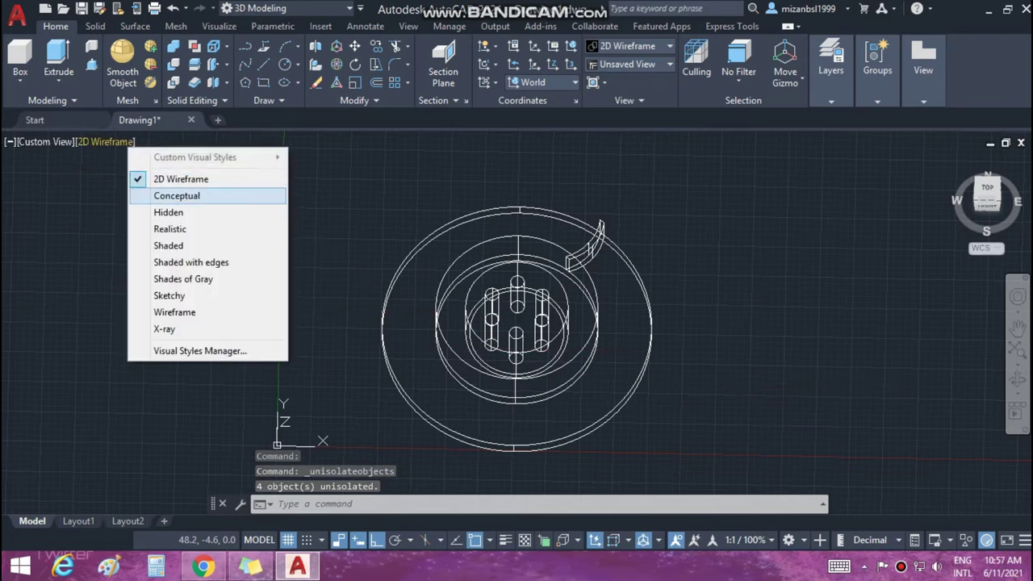
pyautogui.click(173, 244)
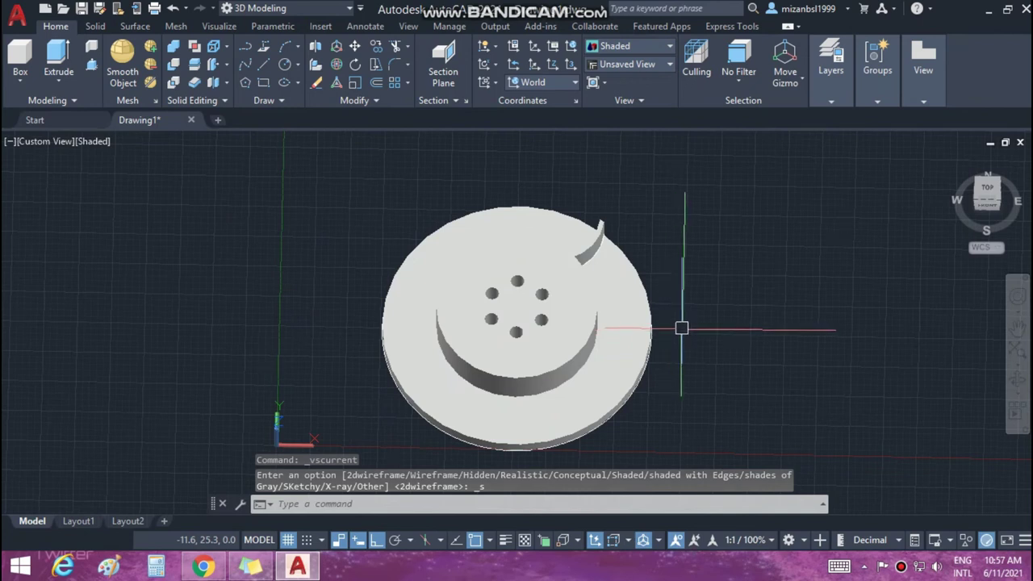
pyautogui.moveTo(690, 329)
pyautogui.keyDown('shift'); pyautogui.mouseDown(button='middle')
pyautogui.moveTo(686, 452)
pyautogui.moveTo(686, 380)
pyautogui.moveTo(646, 363)
pyautogui.mouseUp(button='middle'); pyautogui.keyUp('shift')
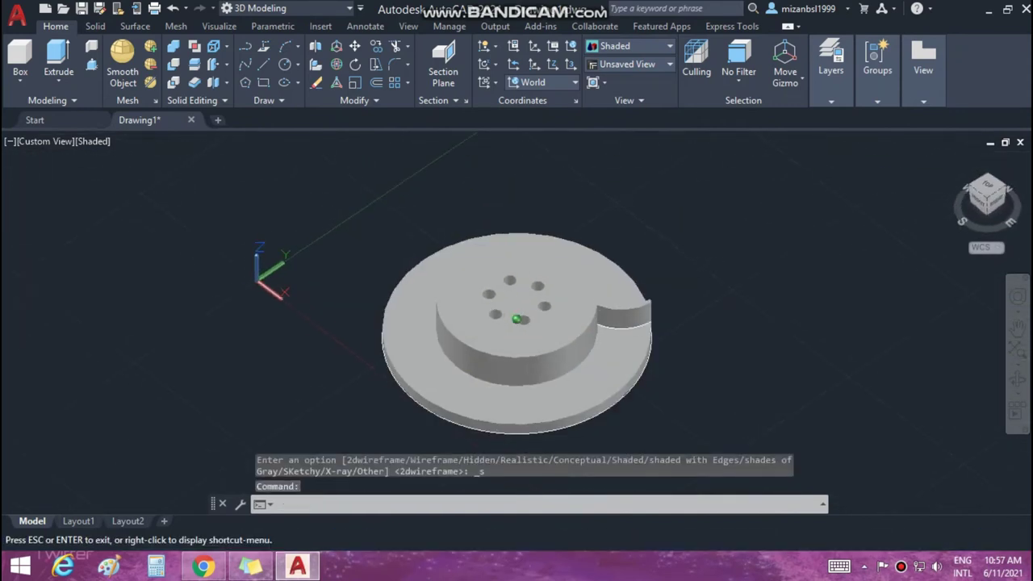
# Zoom in and switch to a top view centred on the vane's spot on the disc.
pyautogui.press('Escape')
pyautogui.scroll(5, 657, 380)
pyautogui.scroll(3, 588, 306)
pyautogui.scroll(1, 613, 283)
pyautogui.keyDown('shift'); pyautogui.moveTo(642, 263); pyautogui.dragTo(618, 429, button='middle'); pyautogui.keyUp('shift')
pyautogui.moveTo(622, 369)
pyautogui.keyDown('shift'); pyautogui.mouseDown(button='middle')
pyautogui.moveTo(622, 387)
pyautogui.moveTo(592, 416)
pyautogui.moveTo(620, 413)
pyautogui.mouseUp(button='middle'); pyautogui.keyUp('shift')
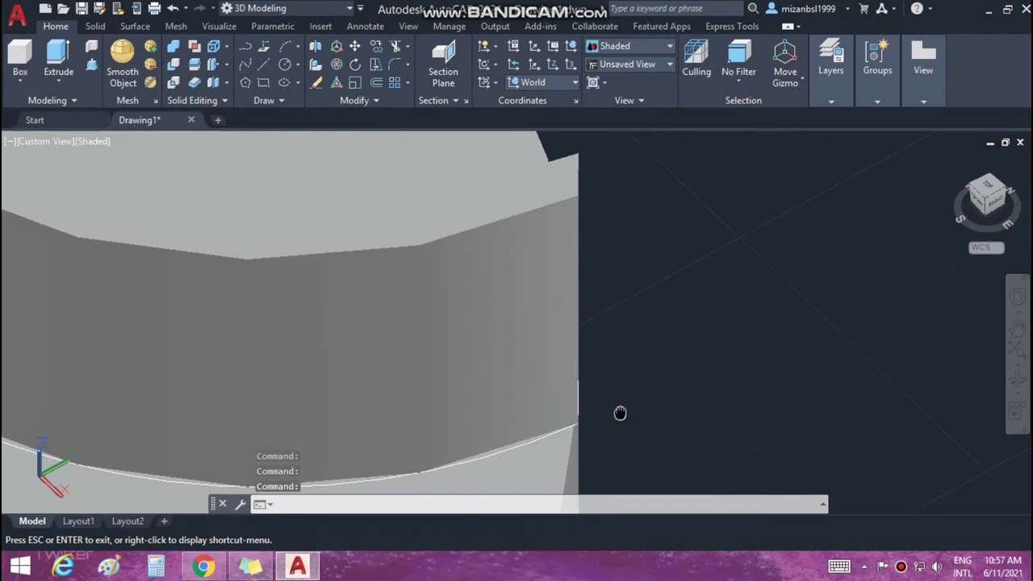
pyautogui.click(987, 194)
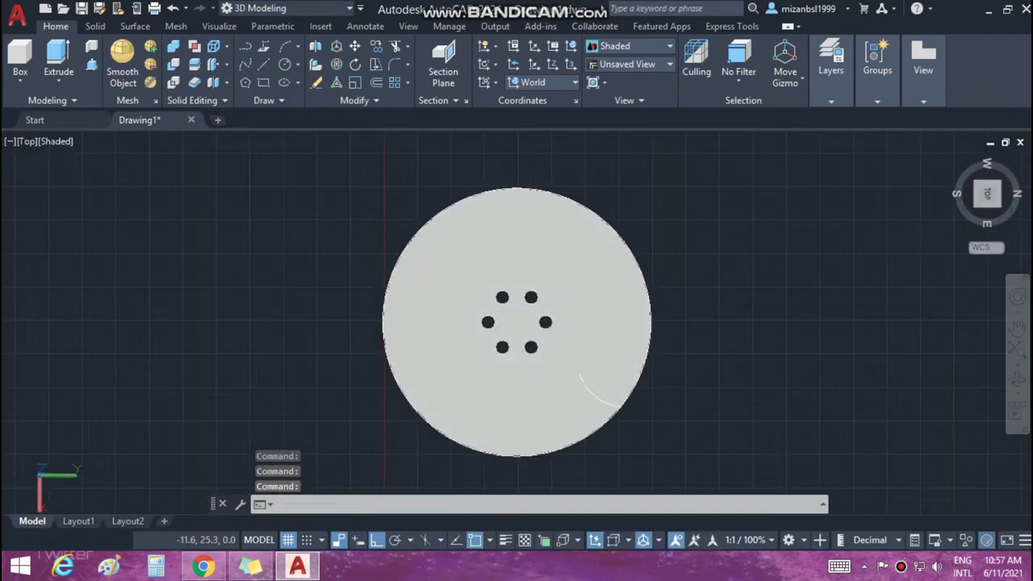
pyautogui.scroll(5, 625, 426)
pyautogui.scroll(2, 616, 393)
pyautogui.moveTo(600, 427); pyautogui.dragTo(626, 435, button='middle')
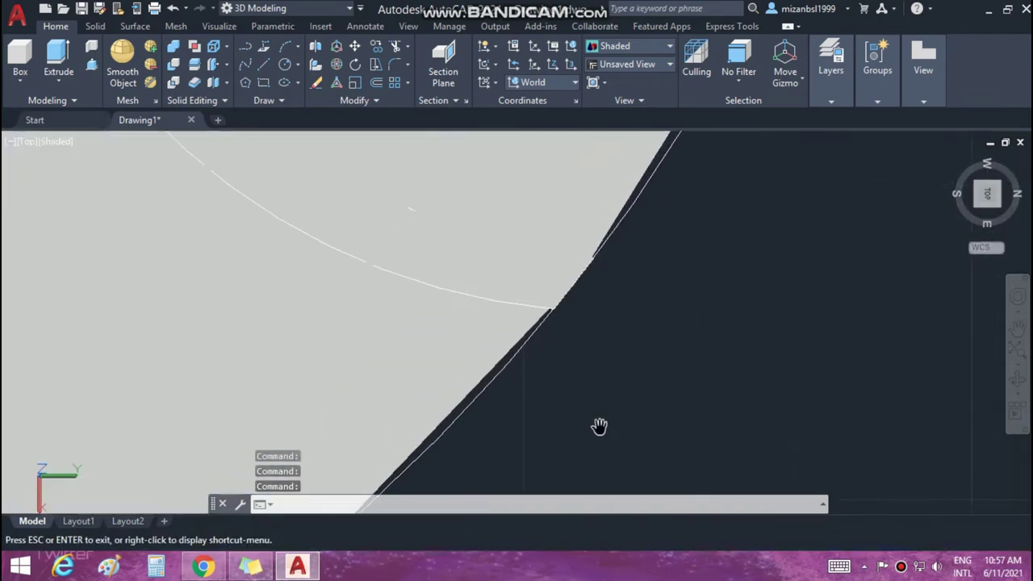
# Orbit around where the vane meets the disc edge, then select the disc solid.
pyautogui.keyDown('shift'); pyautogui.moveTo(295, 387); pyautogui.dragTo(295, 339, button='middle'); pyautogui.keyUp('shift')
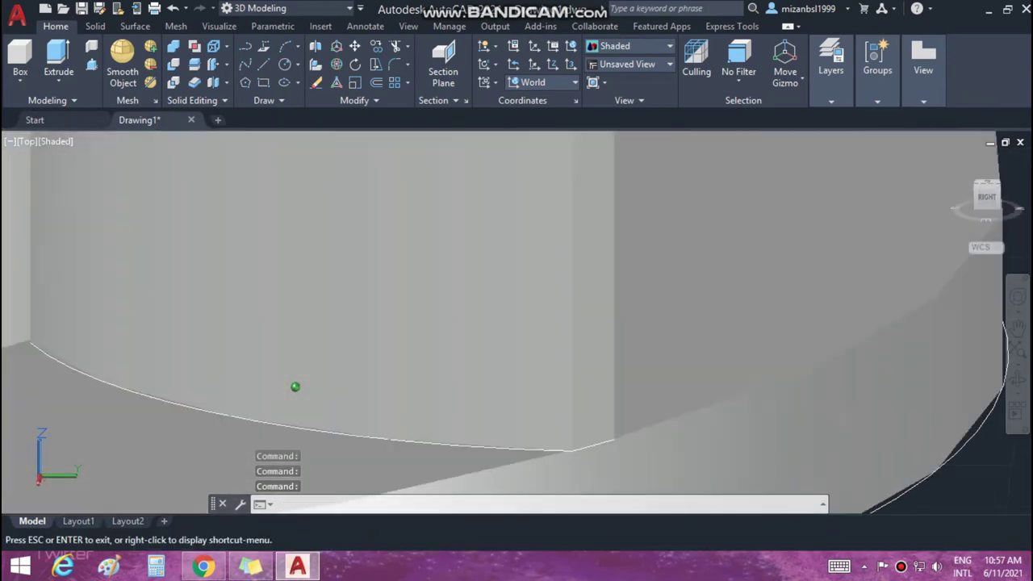
pyautogui.moveTo(295, 387)
pyautogui.keyDown('shift'); pyautogui.mouseDown(button='middle')
pyautogui.moveTo(339, 379)
pyautogui.moveTo(648, 404)
pyautogui.moveTo(657, 259)
pyautogui.mouseUp(button='middle'); pyautogui.keyUp('shift')
pyautogui.moveTo(611, 288)
pyautogui.keyDown('shift'); pyautogui.mouseDown(button='middle')
pyautogui.moveTo(517, 335)
pyautogui.moveTo(602, 316)
pyautogui.moveTo(722, 346)
pyautogui.moveTo(671, 295)
pyautogui.mouseUp(button='middle'); pyautogui.keyUp('shift')
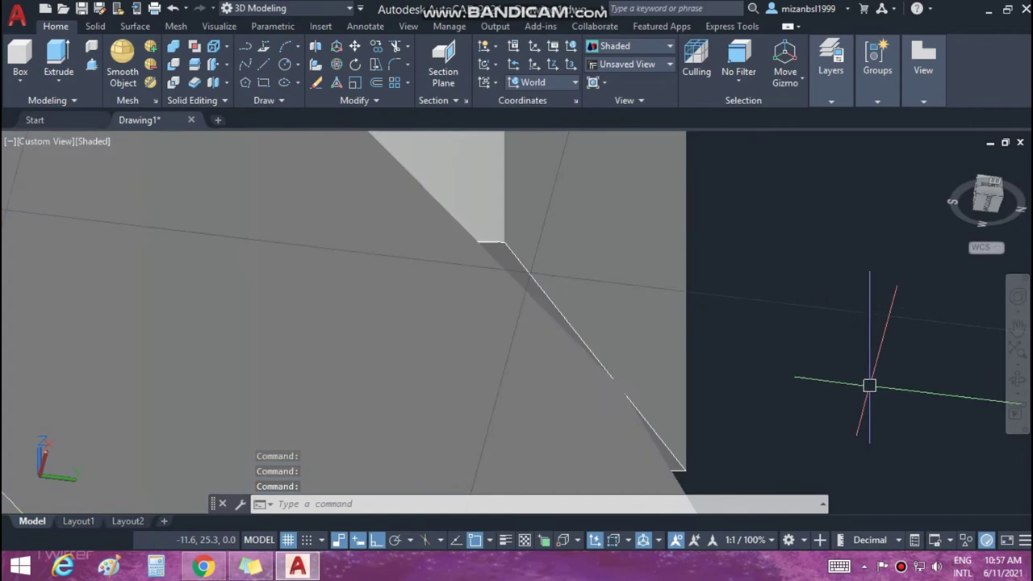
pyautogui.keyDown('shift'); pyautogui.moveTo(808, 355); pyautogui.dragTo(891, 339, button='middle'); pyautogui.keyUp('shift')
pyautogui.moveTo(791, 369)
pyautogui.keyDown('shift'); pyautogui.mouseDown(button='middle')
pyautogui.moveTo(864, 300)
pyautogui.moveTo(777, 293)
pyautogui.moveTo(818, 249)
pyautogui.moveTo(813, 272)
pyautogui.mouseUp(button='middle'); pyautogui.keyUp('shift')
pyautogui.scroll(-2, 815, 270)
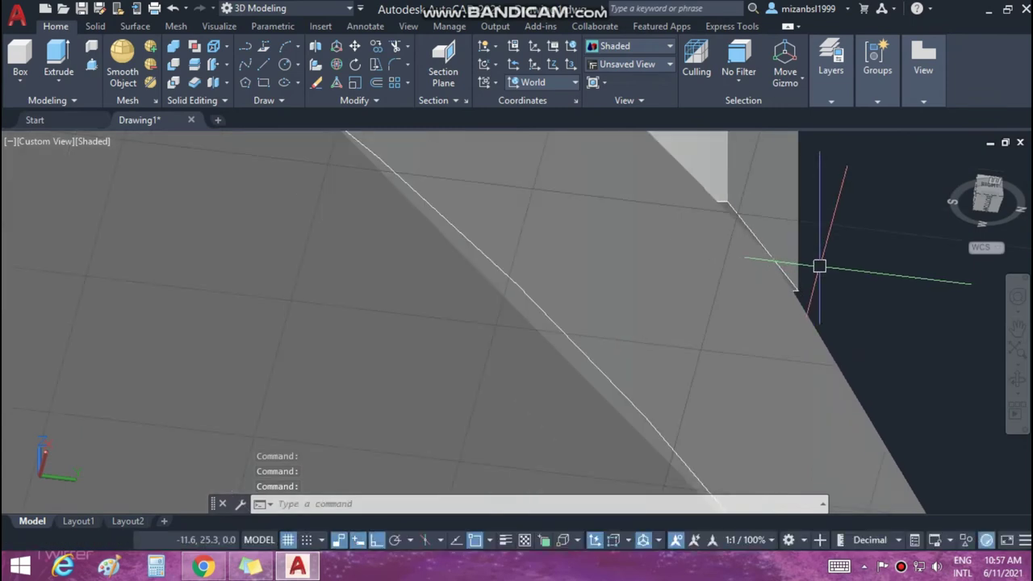
pyautogui.scroll(-1, 819, 266)
pyautogui.moveTo(826, 247); pyautogui.dragTo(799, 285, button='middle')
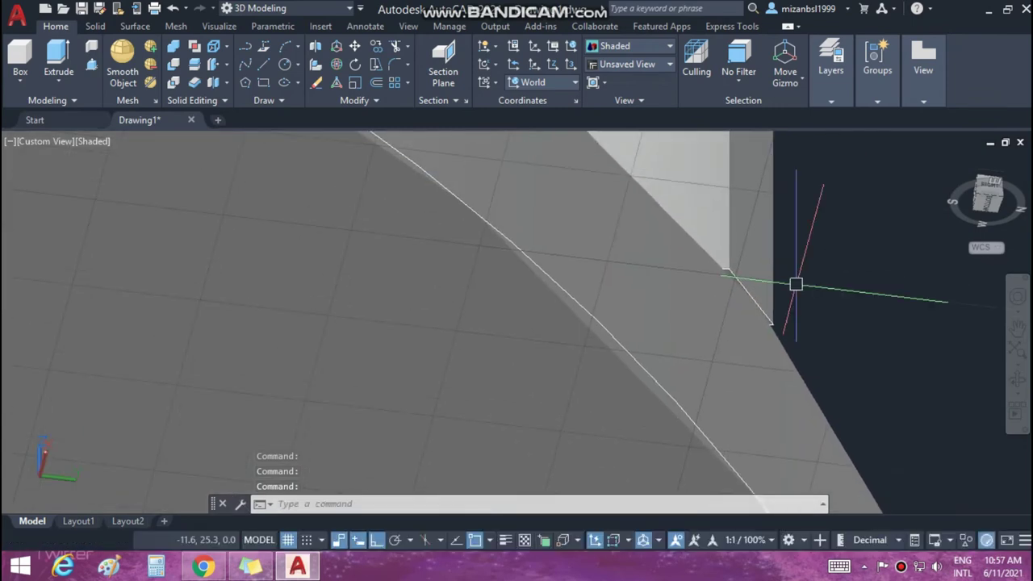
pyautogui.click(651, 347)
# Hide the selected disc solid through Isolate > Hide Objects.
pyautogui.rightClick(662, 299)
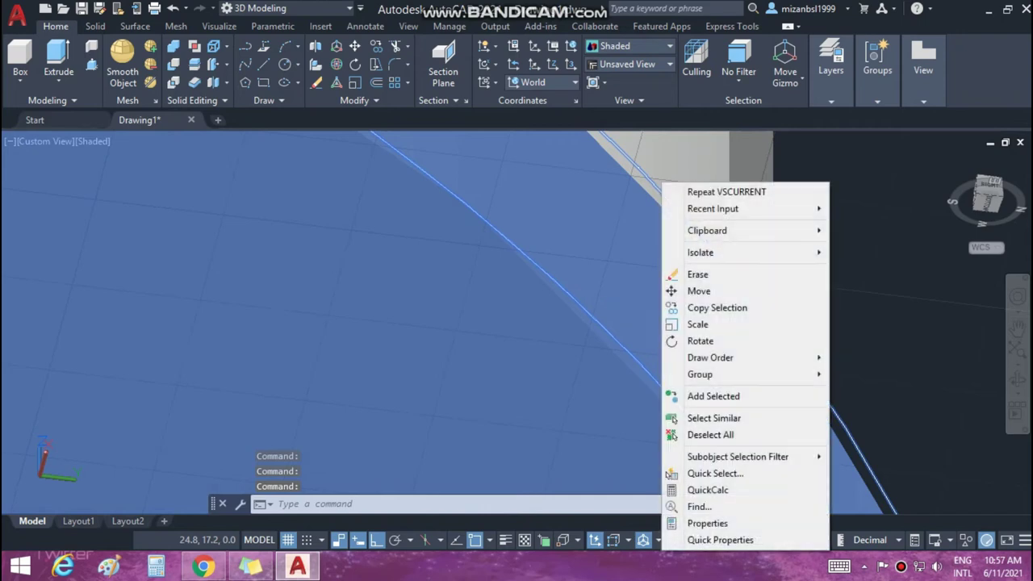
pyautogui.click(872, 269)
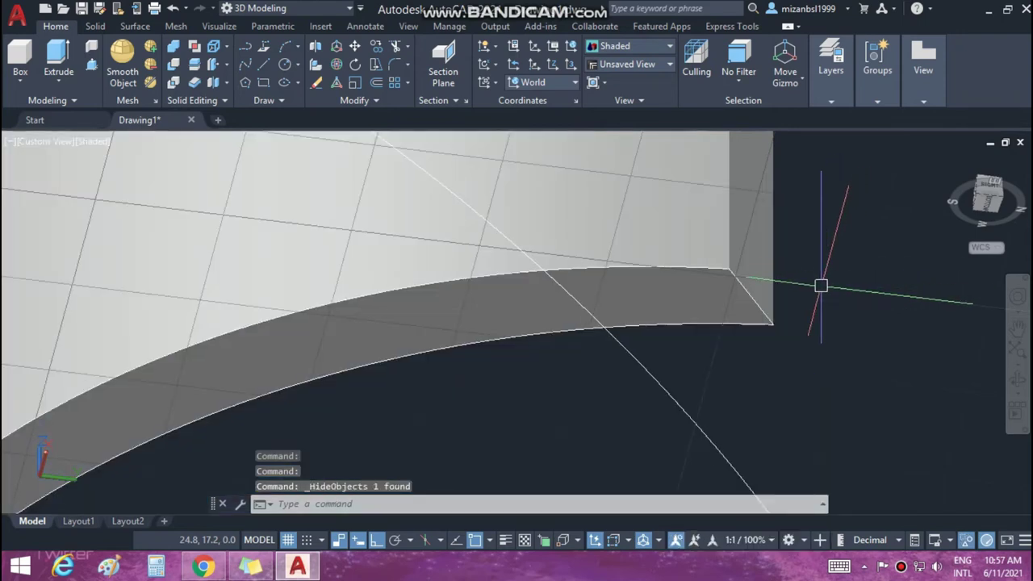
pyautogui.scroll(-2, 821, 285)
pyautogui.scroll(-2, 821, 286)
pyautogui.scroll(-2, 821, 285)
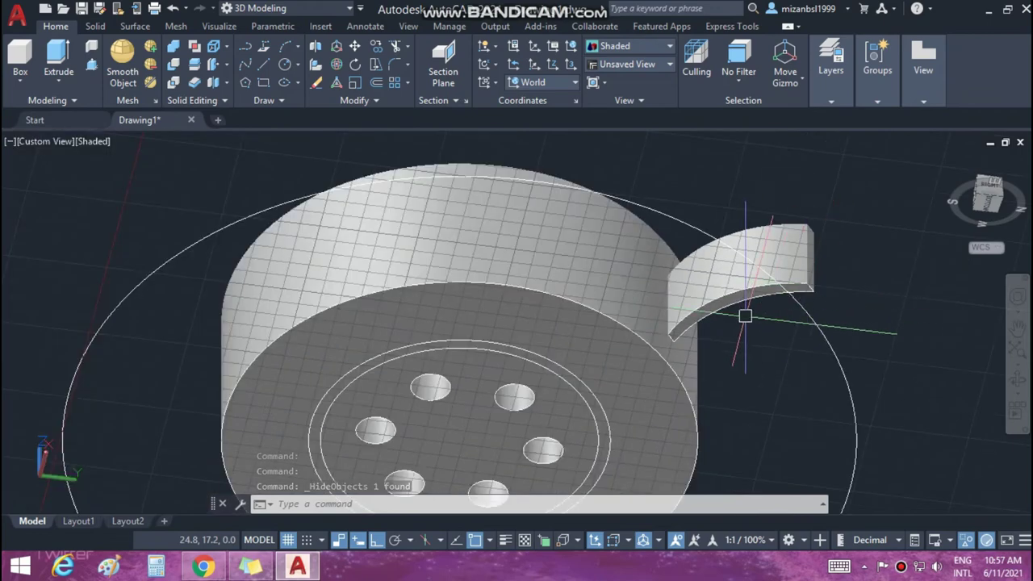
pyautogui.moveTo(487, 422)
pyautogui.keyDown('shift'); pyautogui.mouseDown(button='middle')
pyautogui.moveTo(516, 452)
pyautogui.moveTo(488, 484)
pyautogui.moveTo(667, 426)
pyautogui.mouseUp(button='middle'); pyautogui.keyUp('shift')
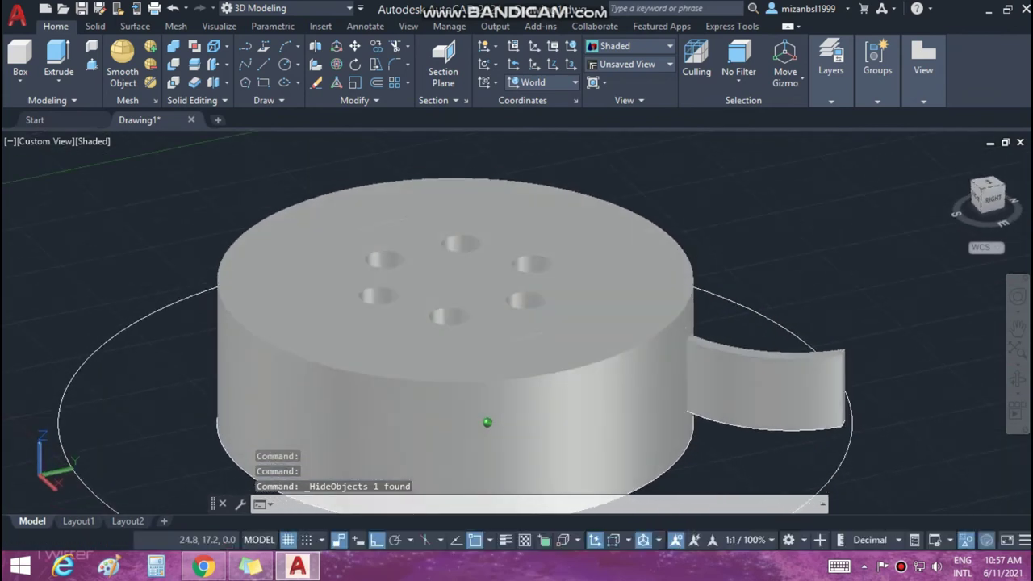
# Hide the outer and inner hub cylinders as well, leaving the vane and outline circles.
pyautogui.click(641, 417)
pyautogui.click(528, 317)
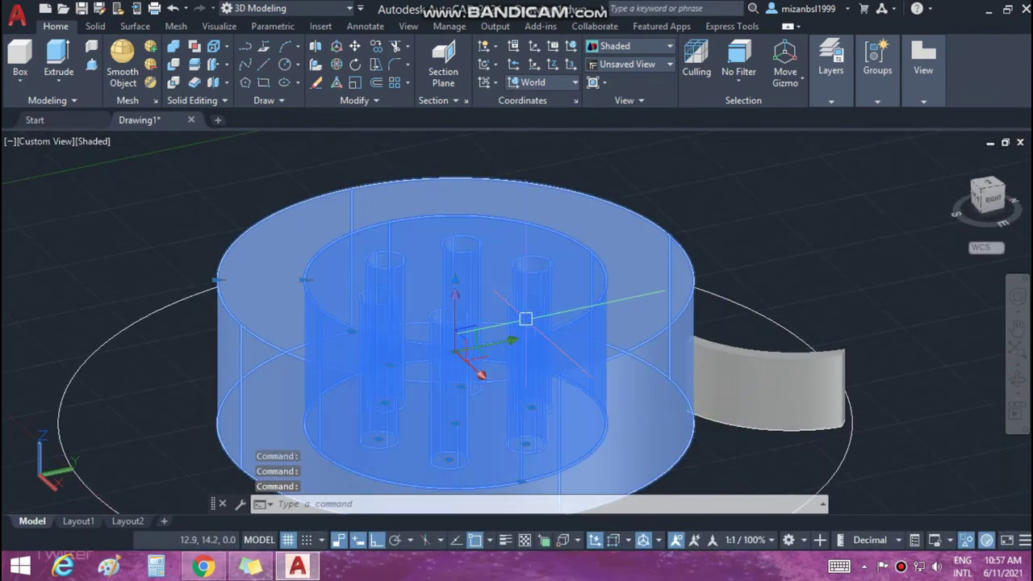
pyautogui.rightClick(528, 314)
pyautogui.click(742, 291)
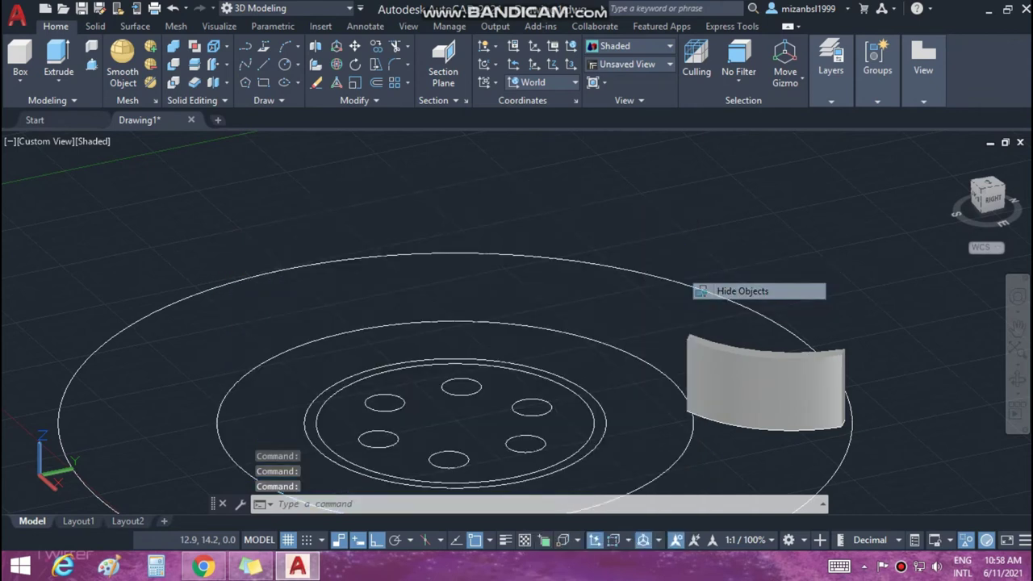
pyautogui.moveTo(697, 295); pyautogui.dragTo(711, 153, button='middle')
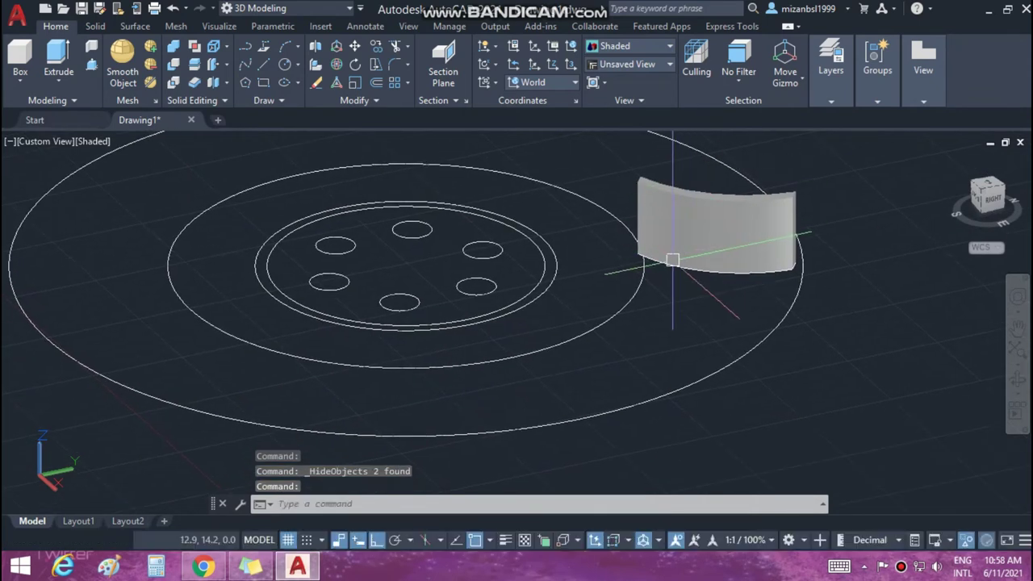
pyautogui.keyDown('shift'); pyautogui.moveTo(689, 327); pyautogui.dragTo(676, 384, button='middle'); pyautogui.keyUp('shift')
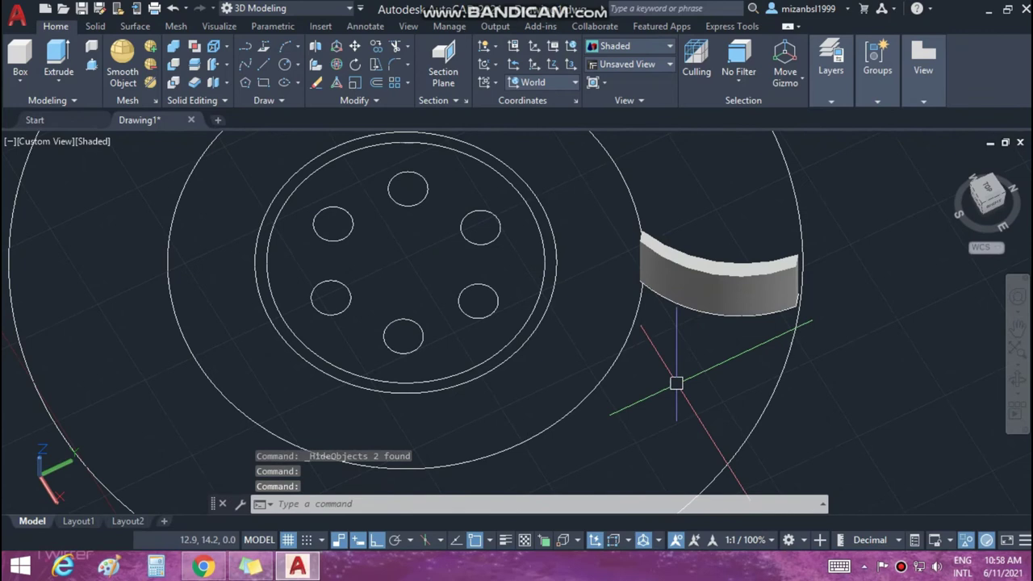
# Draw a large outer circle centred on the hub centre.
pyautogui.write('c')
pyautogui.press('Return')
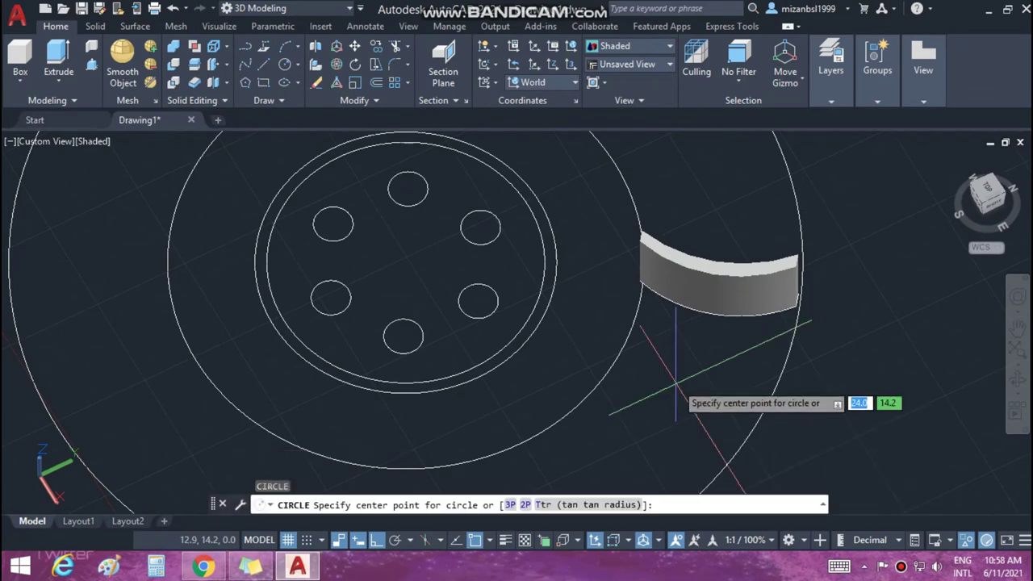
pyautogui.click(406, 260)
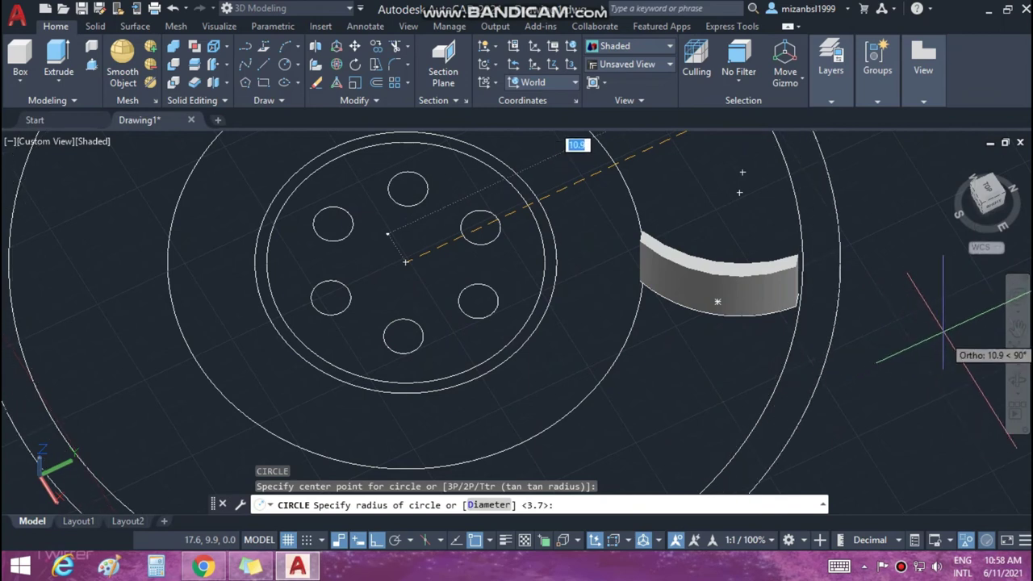
pyautogui.scroll(-4, 937, 327)
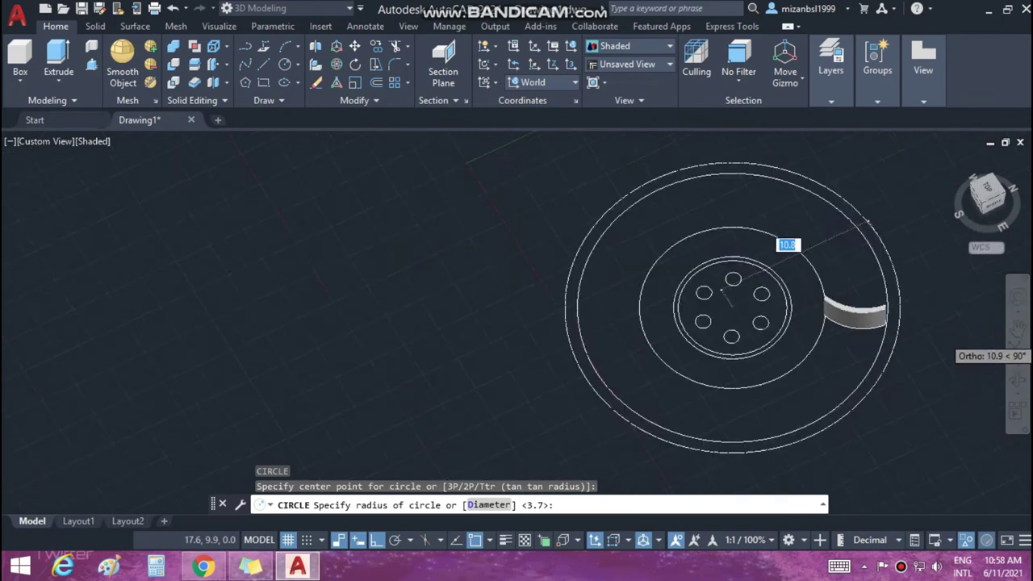
pyautogui.click(959, 340)
pyautogui.moveTo(953, 342)
pyautogui.mouseDown(button='middle')
pyautogui.moveTo(812, 346)
pyautogui.moveTo(666, 331)
pyautogui.mouseUp(button='middle')
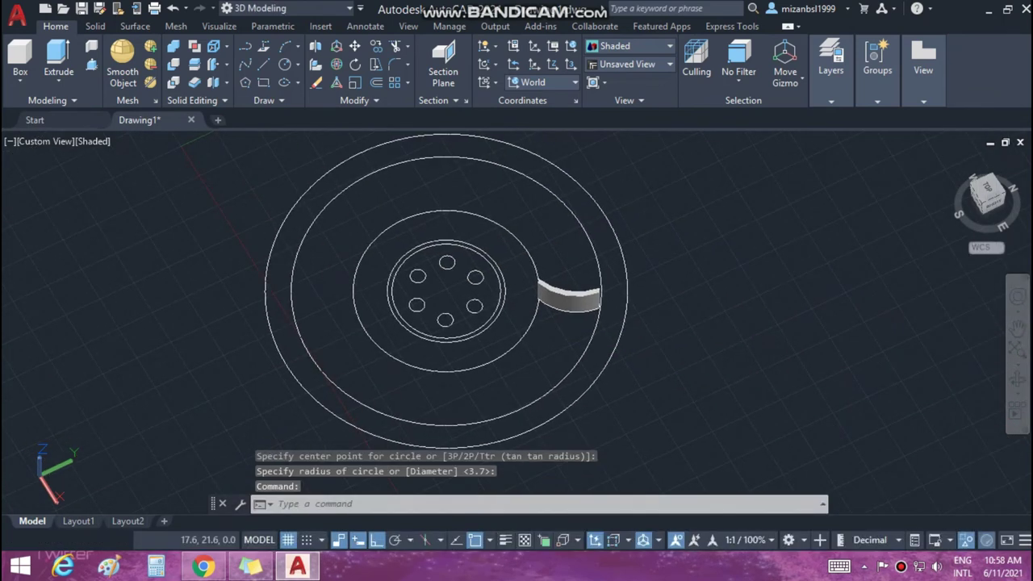
# Press-pull the outer ring region into a tall wall and the inner ring into a hollow tube.
pyautogui.hotkey('ctrl', 'shift', 'e')
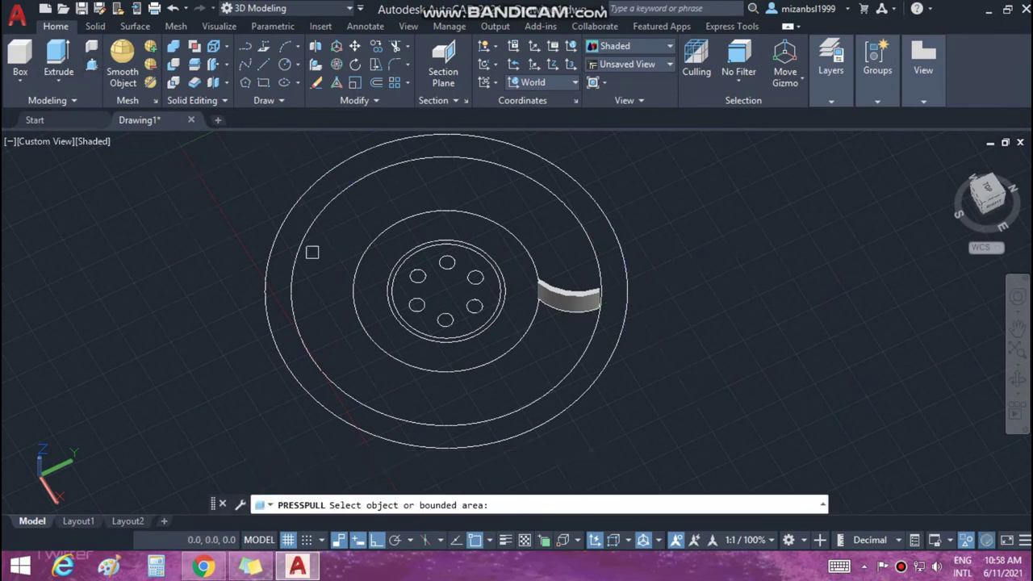
pyautogui.click(595, 364)
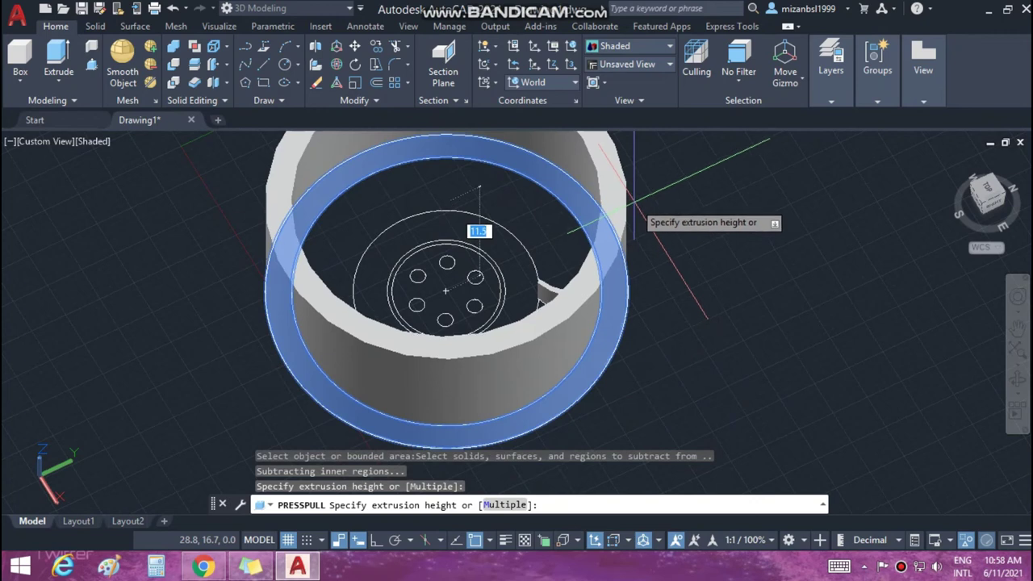
pyautogui.click(633, 206)
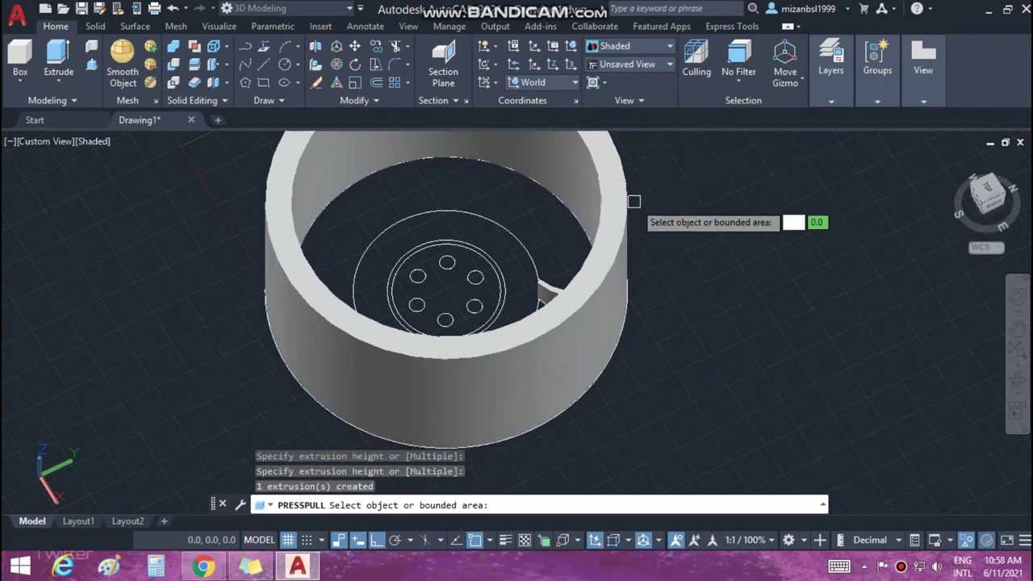
pyautogui.click(519, 270)
pyautogui.click(492, 234)
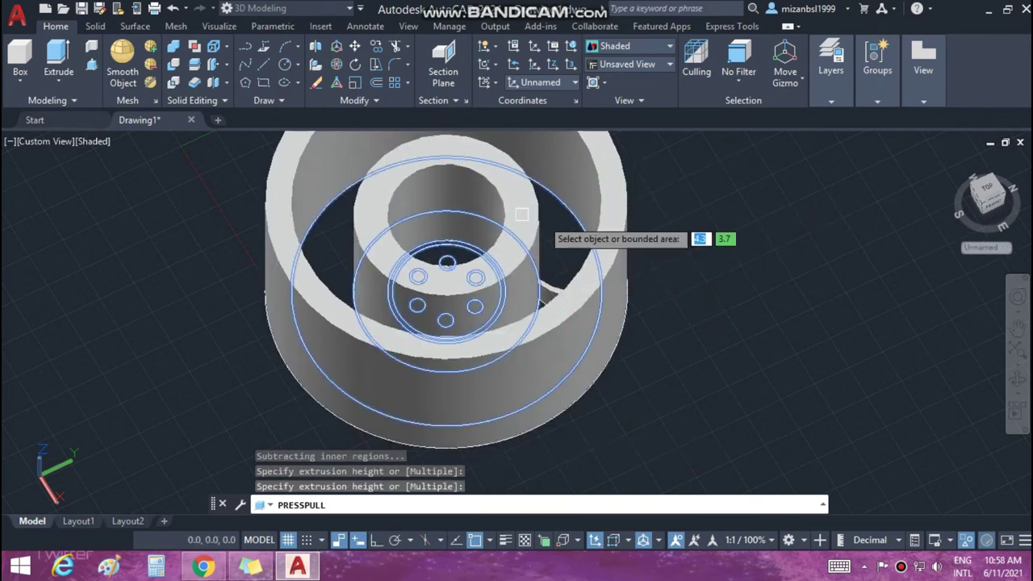
pyautogui.press('Return')
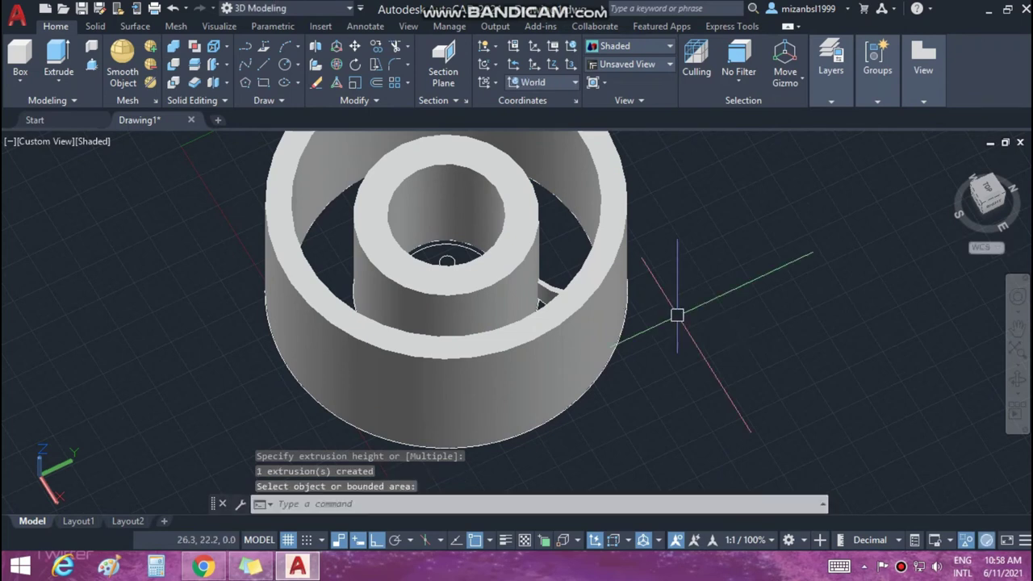
pyautogui.keyDown('shift'); pyautogui.moveTo(677, 315); pyautogui.dragTo(653, 397, button='middle'); pyautogui.keyUp('shift')
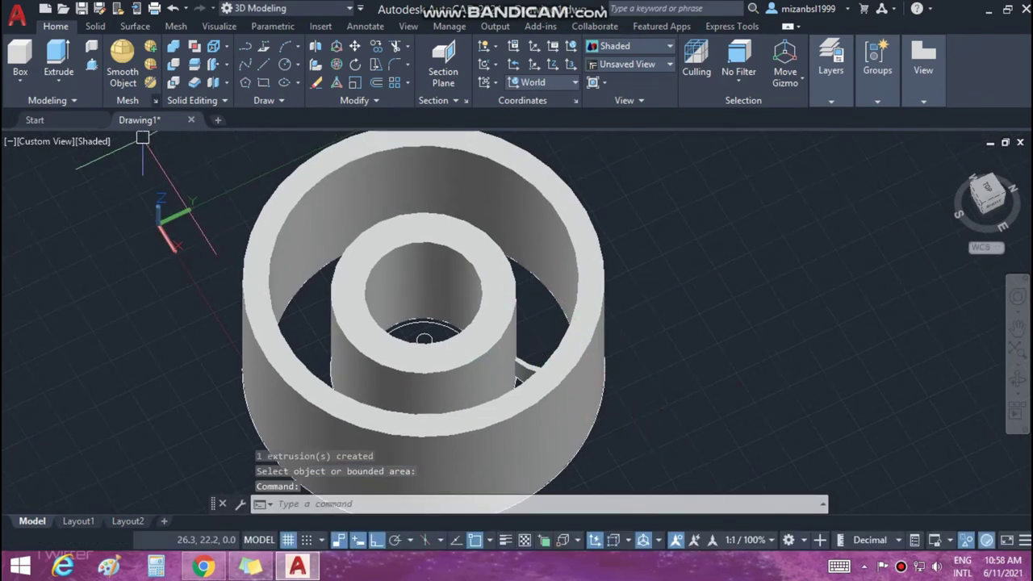
# Subtract the outer and inner tube solids from the curved vane, then zoom in on the vane.
pyautogui.click(174, 65)
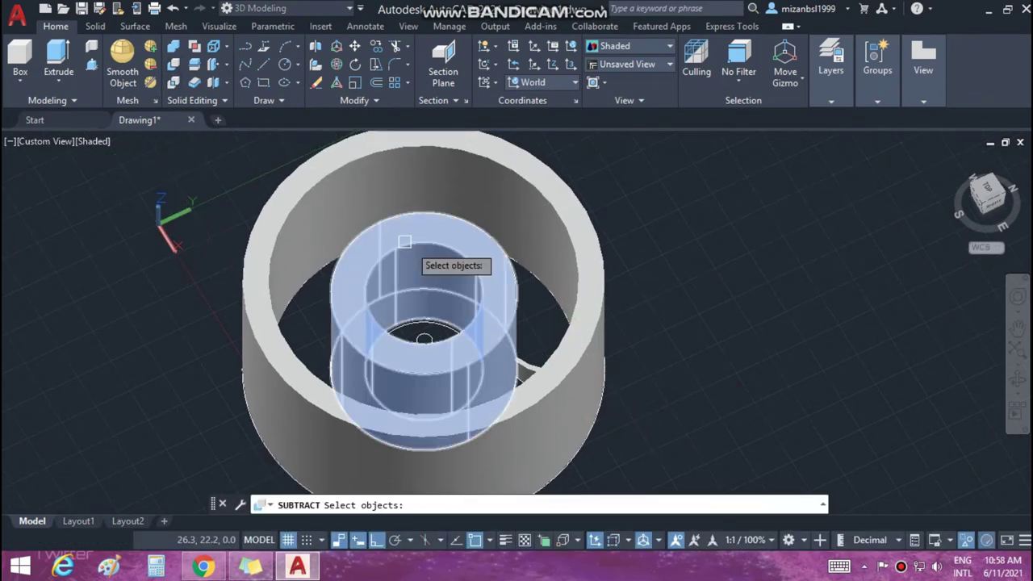
pyautogui.click(525, 363)
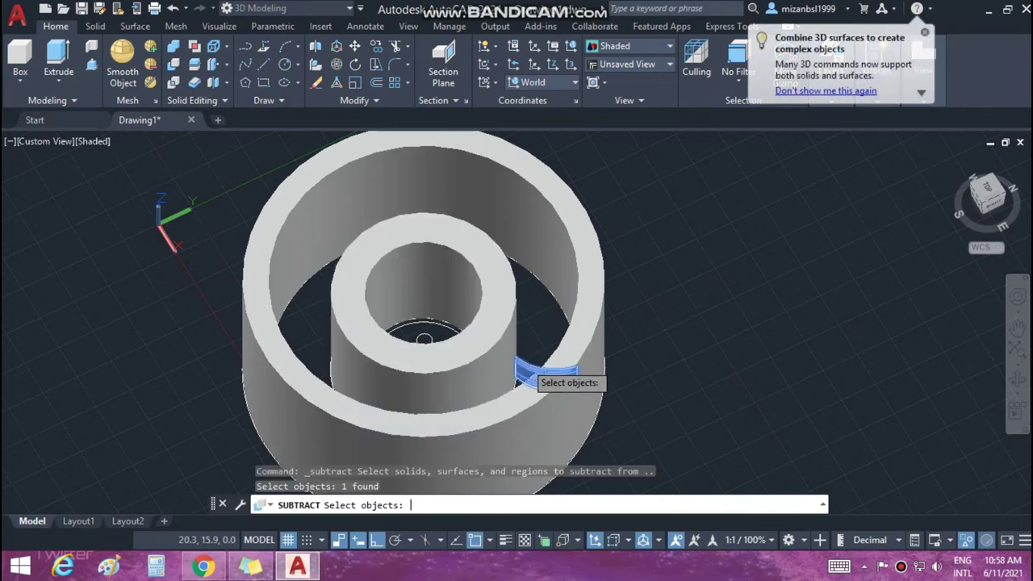
pyautogui.press('Return')
pyautogui.click(499, 374)
pyautogui.click(487, 358)
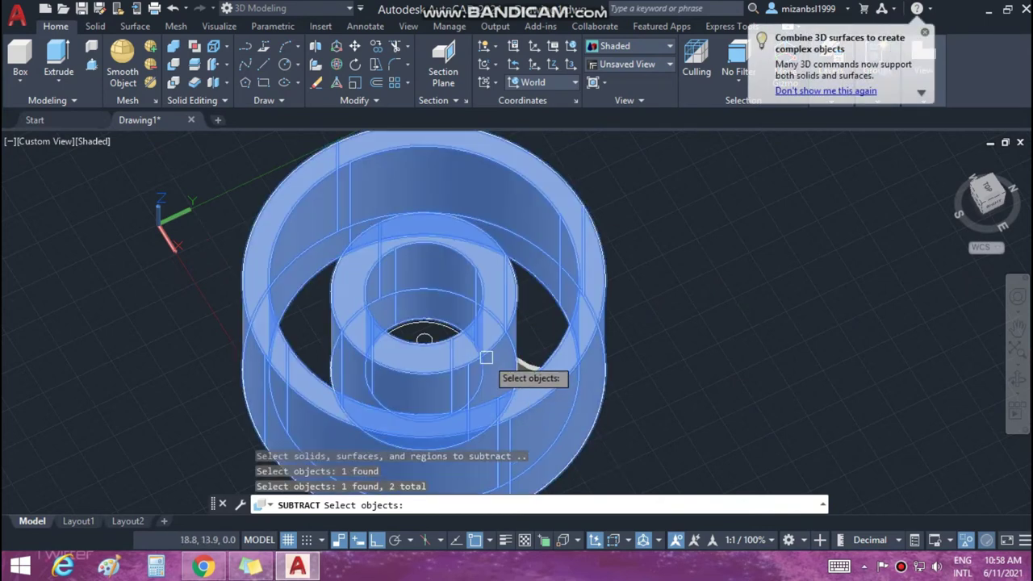
pyautogui.press('Return')
pyautogui.scroll(5, 619, 394)
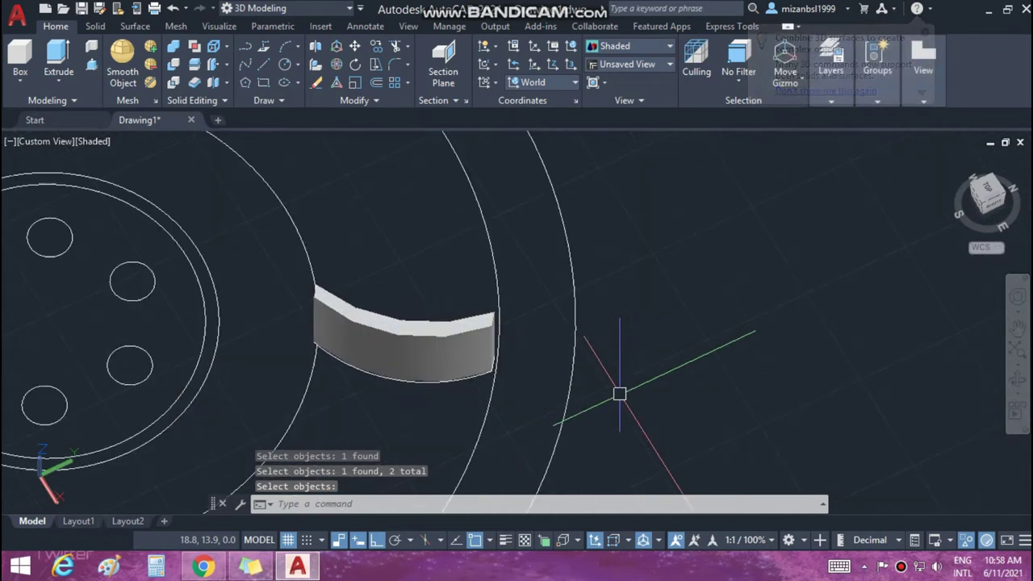
pyautogui.press('Return')
pyautogui.scroll(2, 619, 394)
pyautogui.moveTo(590, 397); pyautogui.dragTo(686, 355, button='middle')
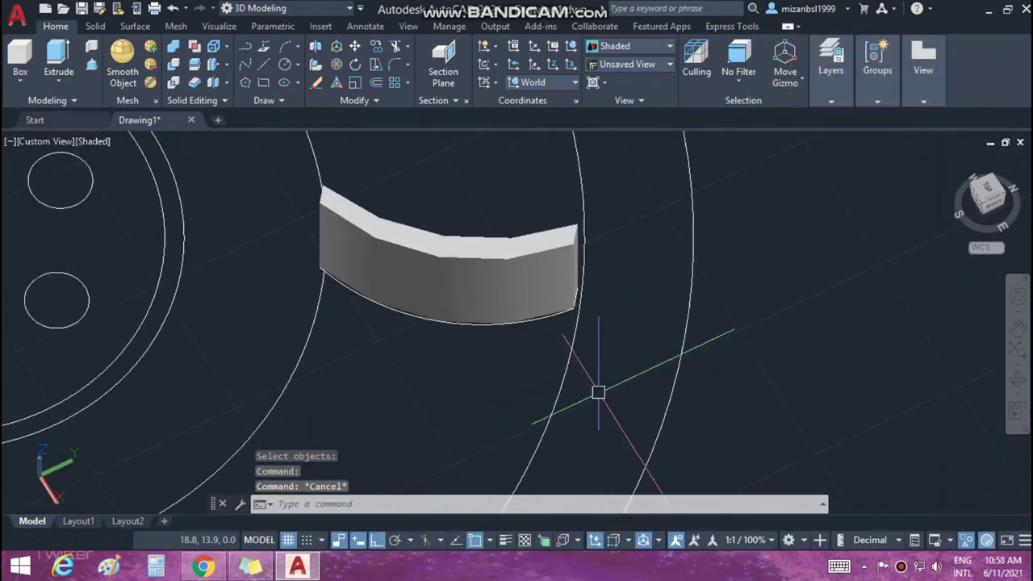
# End object isolation so hub, flange and vane reappear, then zoom out to fit the whole model.
pyautogui.click(935, 540)
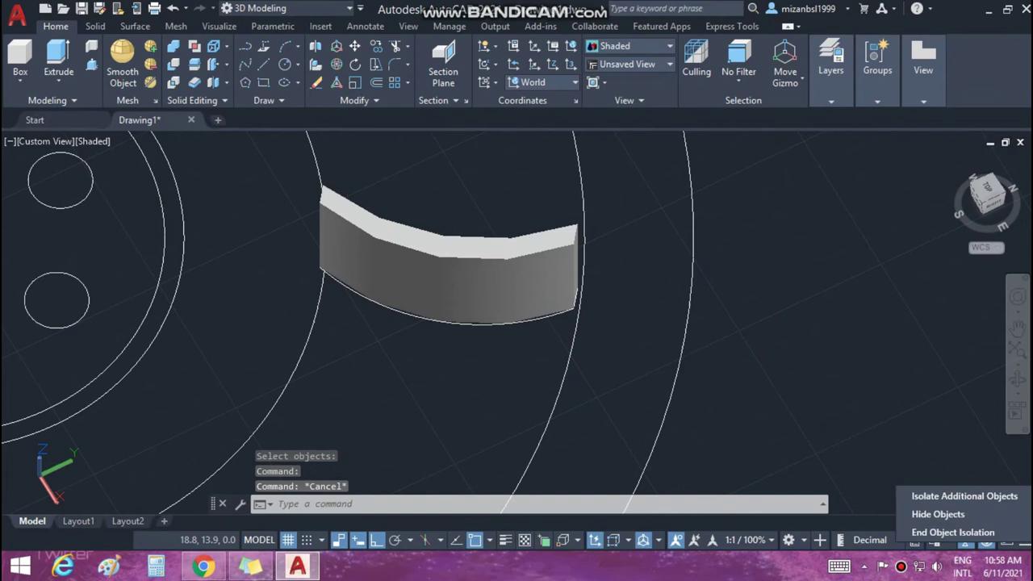
pyautogui.click(952, 532)
pyautogui.scroll(5, 662, 365)
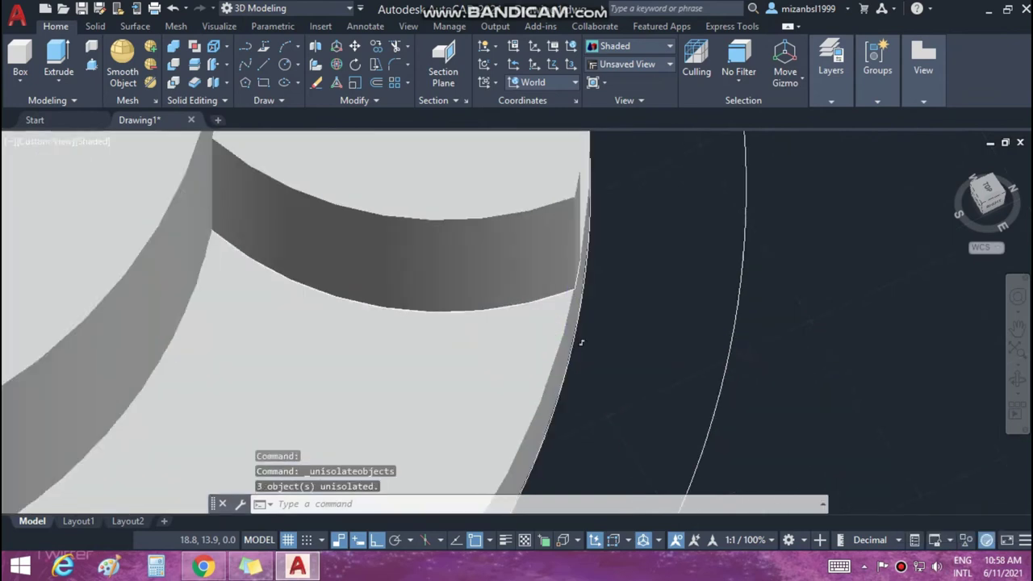
pyautogui.moveTo(682, 248)
pyautogui.mouseDown(button='middle')
pyautogui.moveTo(599, 401)
pyautogui.moveTo(607, 307)
pyautogui.moveTo(671, 360)
pyautogui.mouseUp(button='middle')
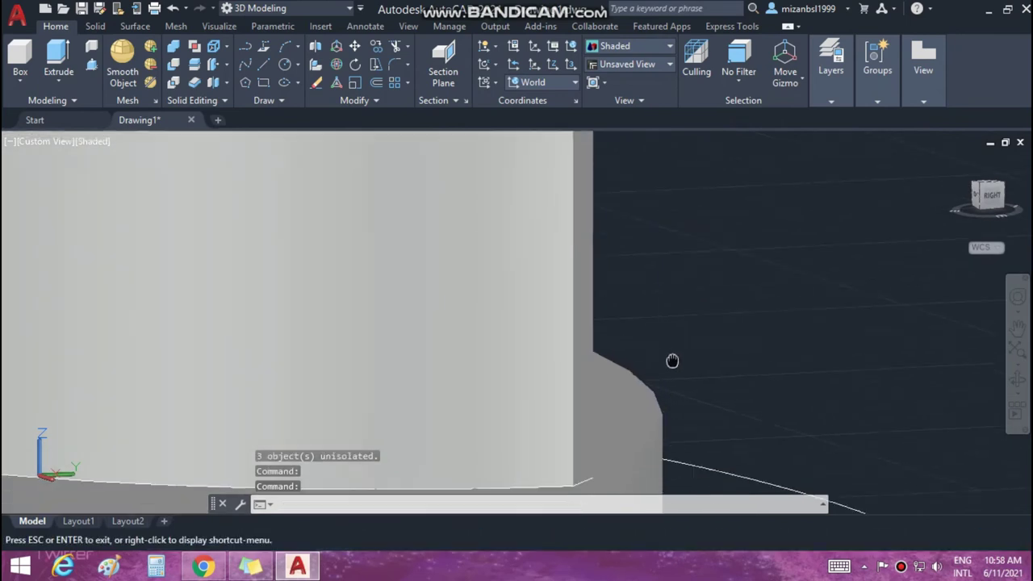
pyautogui.scroll(3, 577, 396)
pyautogui.moveTo(572, 358)
pyautogui.keyDown('shift'); pyautogui.mouseDown(button='middle')
pyautogui.moveTo(574, 329)
pyautogui.moveTo(629, 299)
pyautogui.mouseUp(button='middle'); pyautogui.keyUp('shift')
pyautogui.middleClick(630, 299)
pyautogui.middleClick(630, 299)
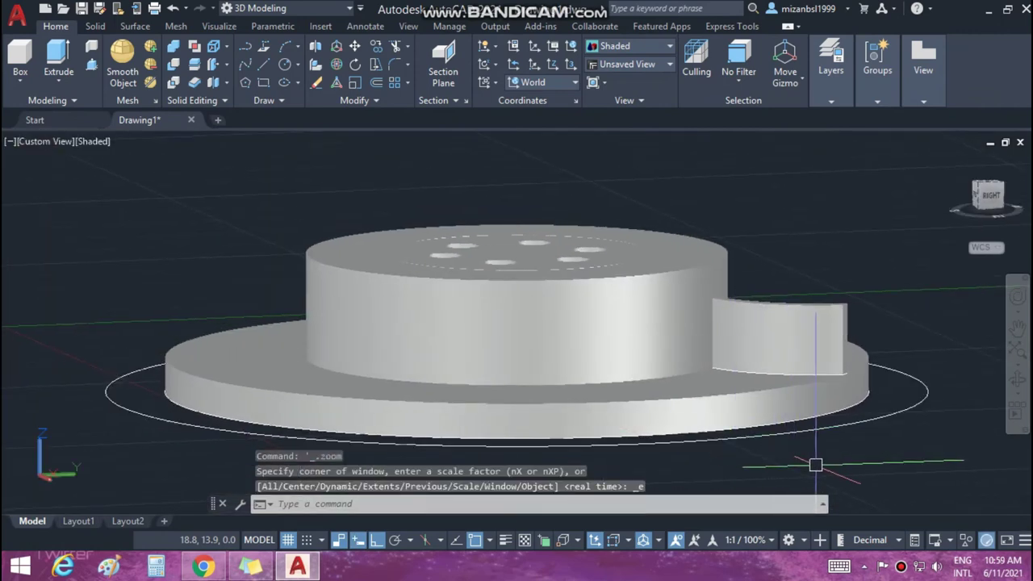
pyautogui.moveTo(815, 465)
pyautogui.keyDown('shift'); pyautogui.mouseDown(button='middle')
pyautogui.moveTo(839, 460)
pyautogui.moveTo(823, 462)
pyautogui.moveTo(823, 517)
pyautogui.moveTo(786, 353)
pyautogui.mouseUp(button='middle'); pyautogui.keyUp('shift')
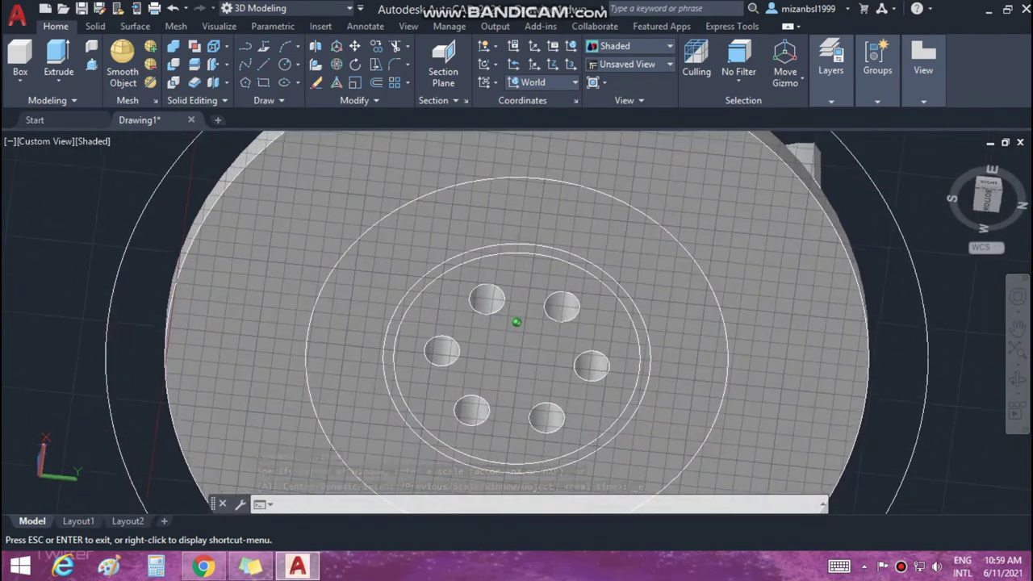
# From a bottom view, hide the inner ring solid together with the inner circle and holes.
pyautogui.keyDown('shift'); pyautogui.moveTo(911, 296); pyautogui.dragTo(876, 369, button='middle'); pyautogui.keyUp('shift')
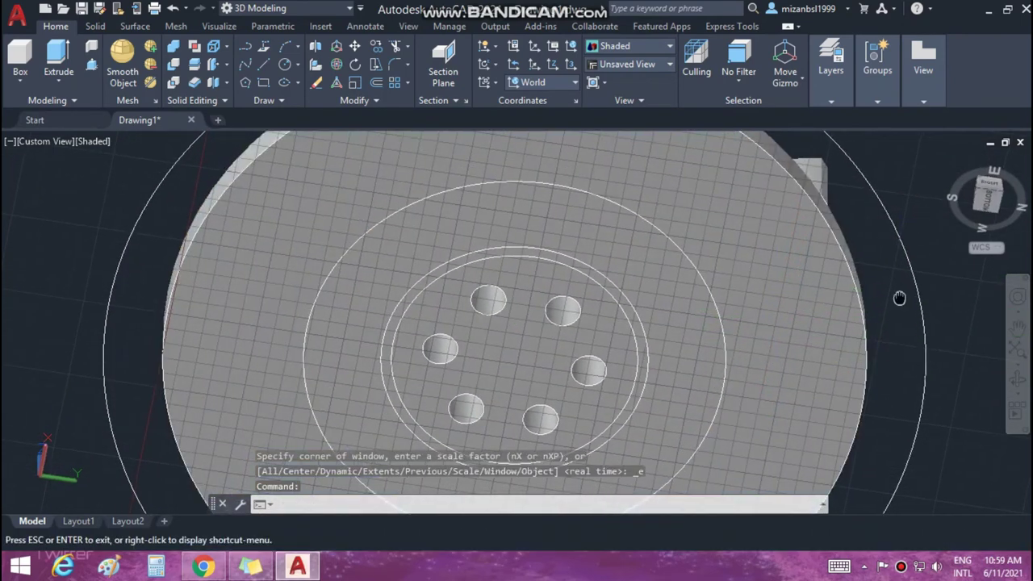
pyautogui.click(986, 196)
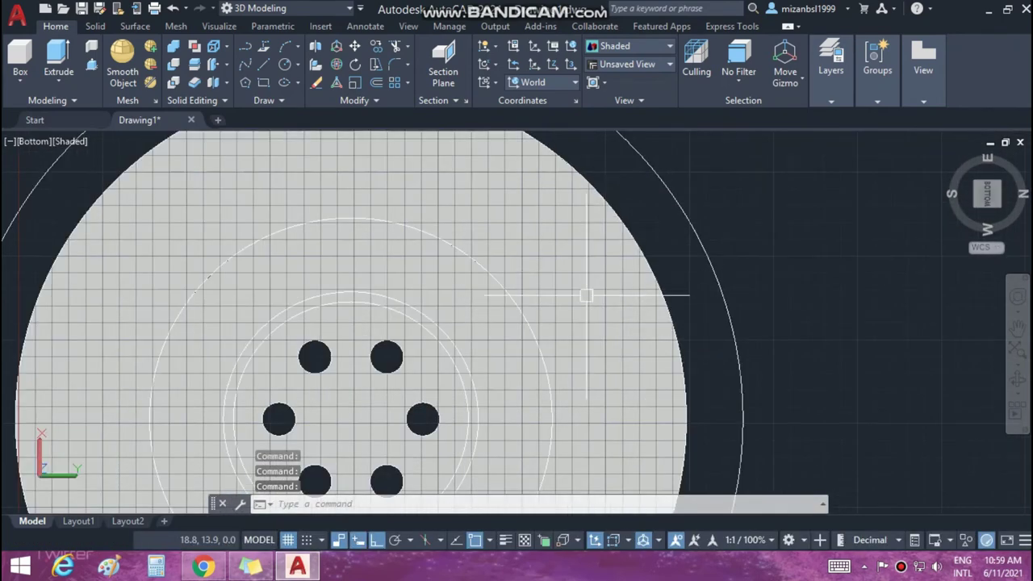
pyautogui.scroll(-3, 589, 293)
pyautogui.click(557, 403)
pyautogui.click(484, 348)
pyautogui.rightClick(479, 76)
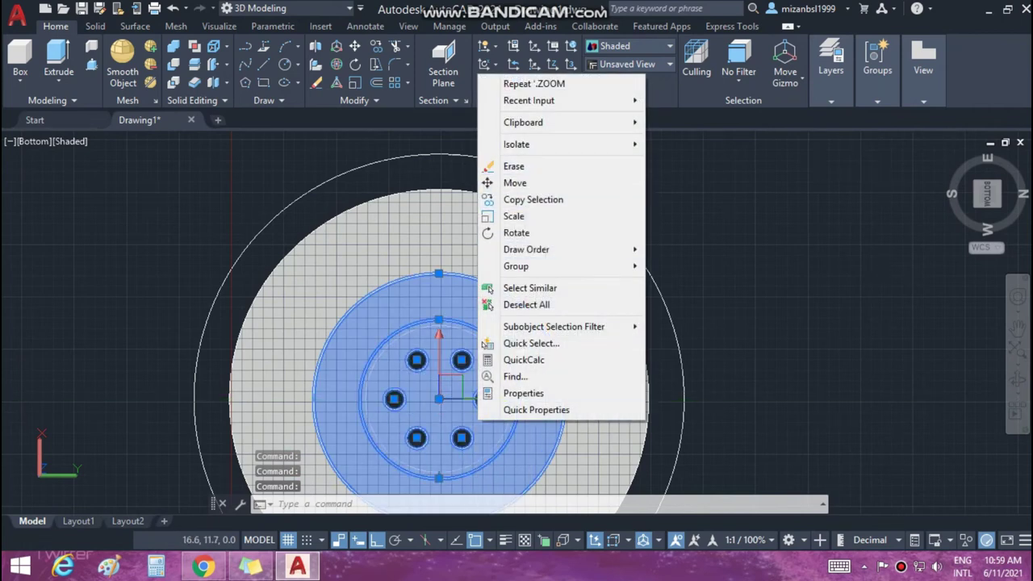
pyautogui.click(692, 159)
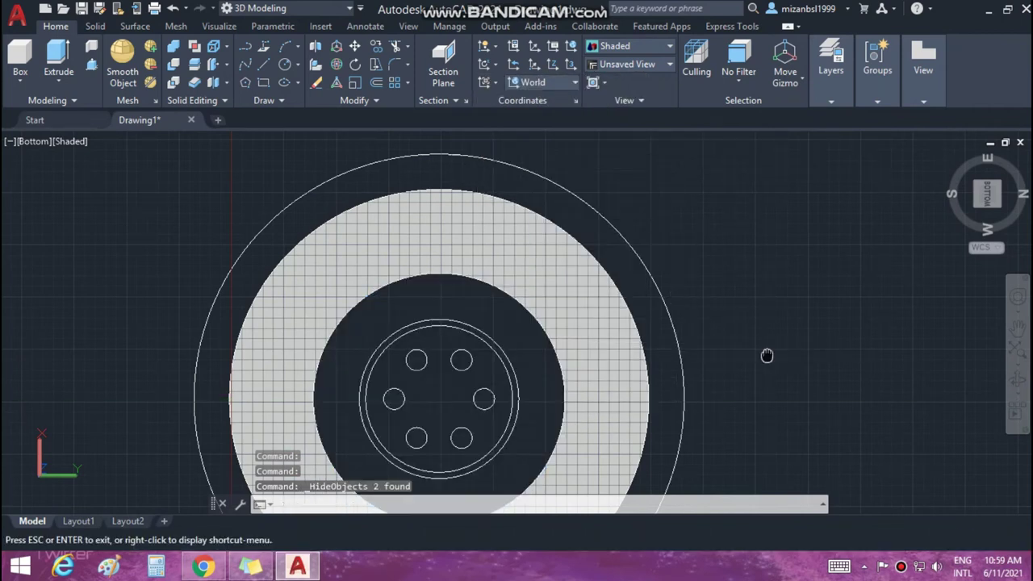
pyautogui.moveTo(767, 356); pyautogui.dragTo(812, 258)
pyautogui.press('Escape')
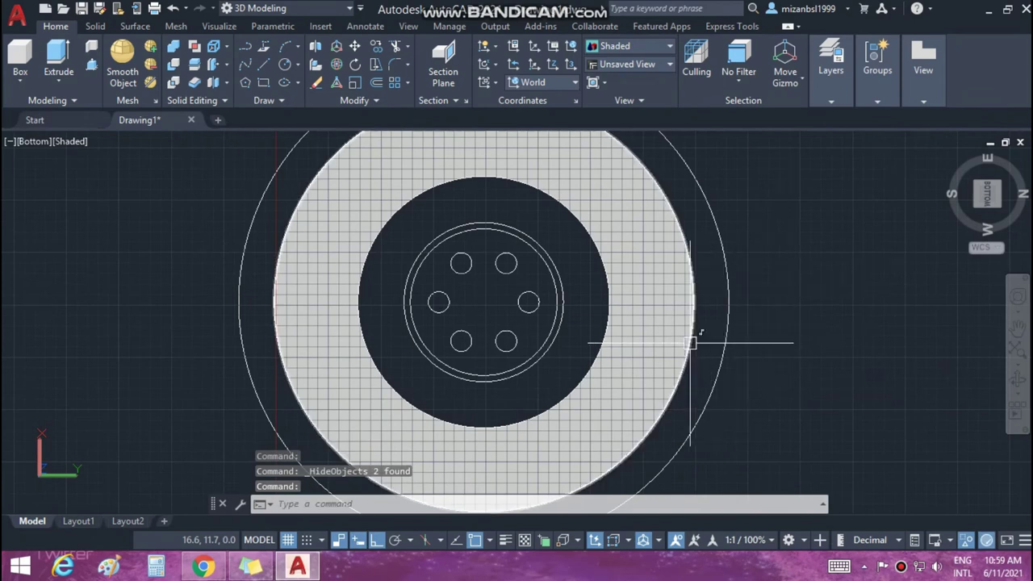
# Return to the home 3D view and select only the curved vane.
pyautogui.click(953, 157)
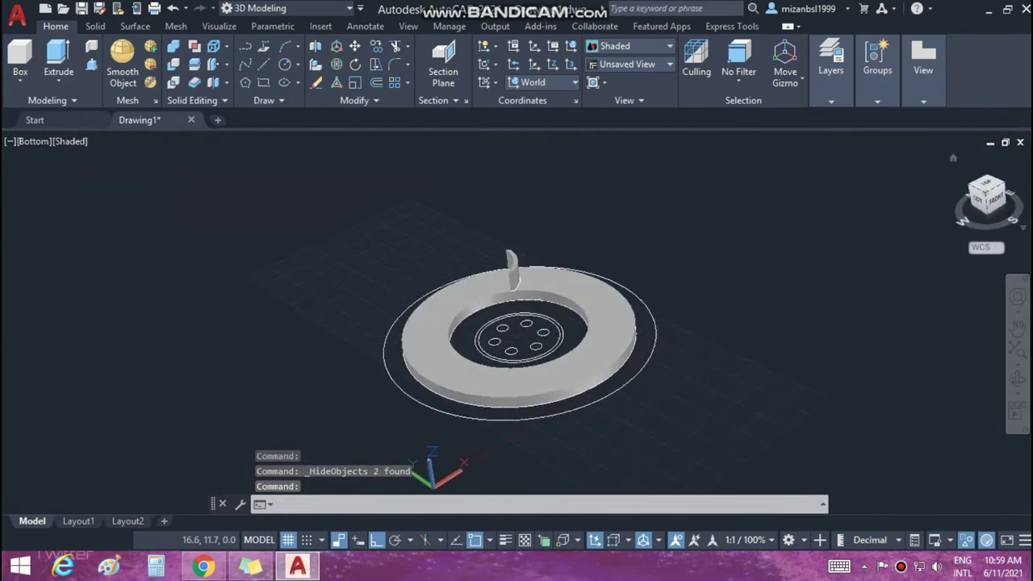
pyautogui.keyDown('shift'); pyautogui.moveTo(650, 252); pyautogui.dragTo(765, 270, button='middle'); pyautogui.keyUp('shift')
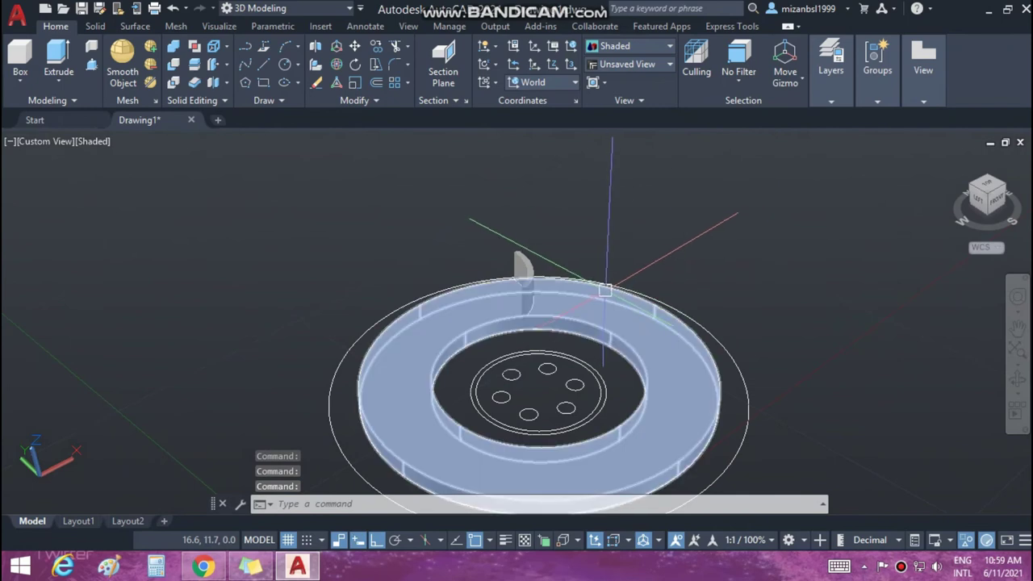
pyautogui.click(606, 306)
pyautogui.rightClick(607, 307)
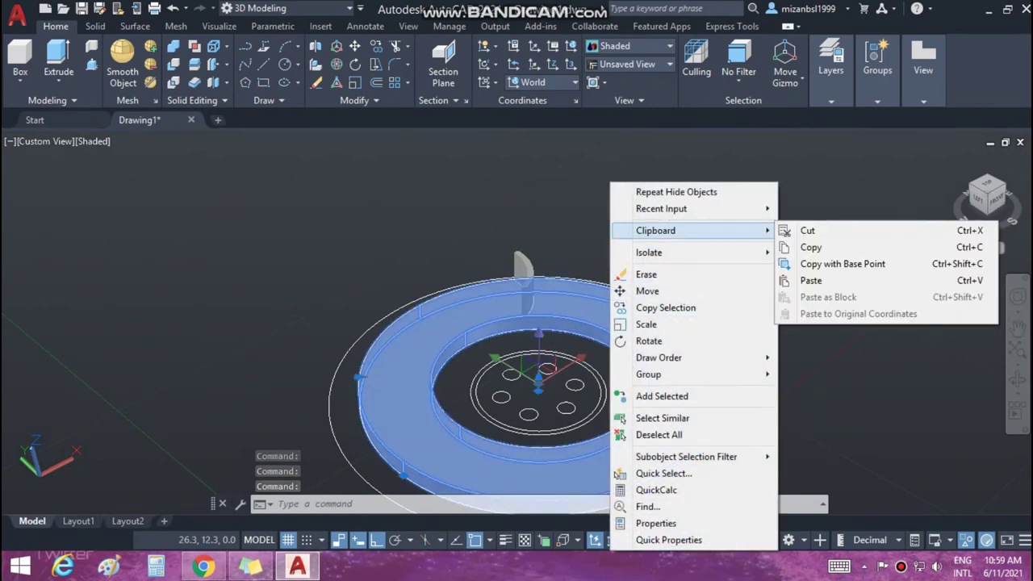
pyautogui.click(837, 328)
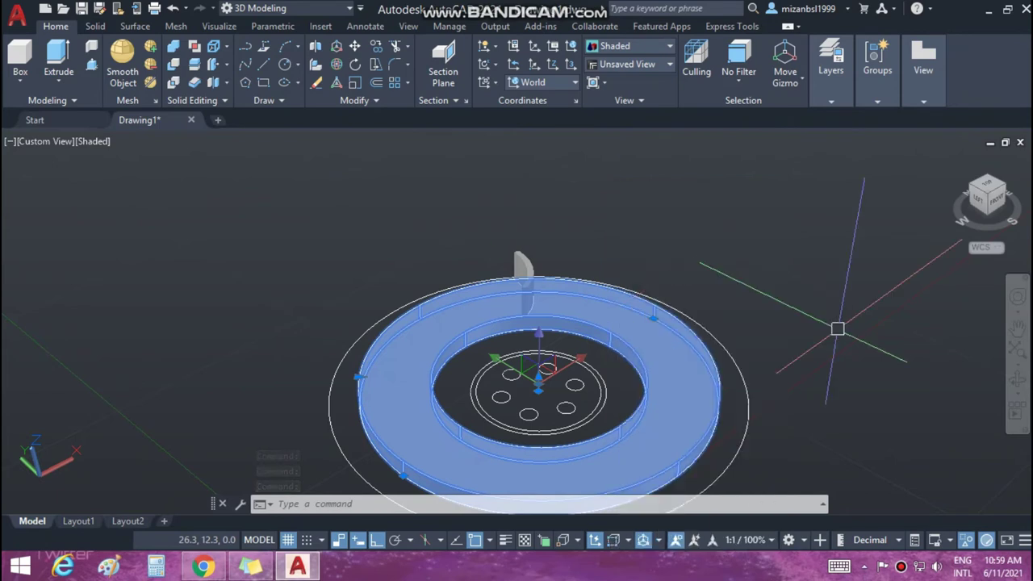
pyautogui.press('Escape')
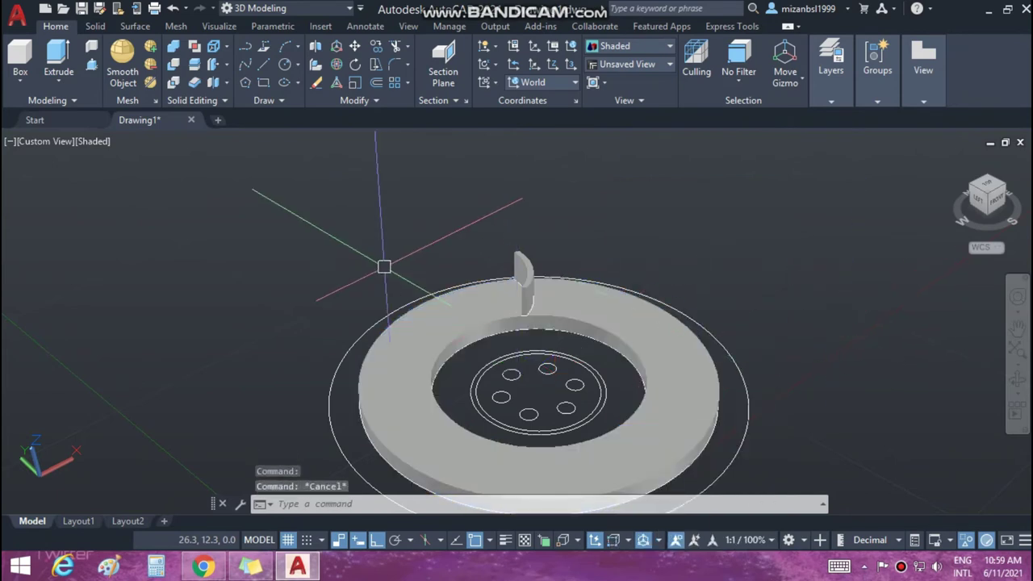
pyautogui.click(530, 269)
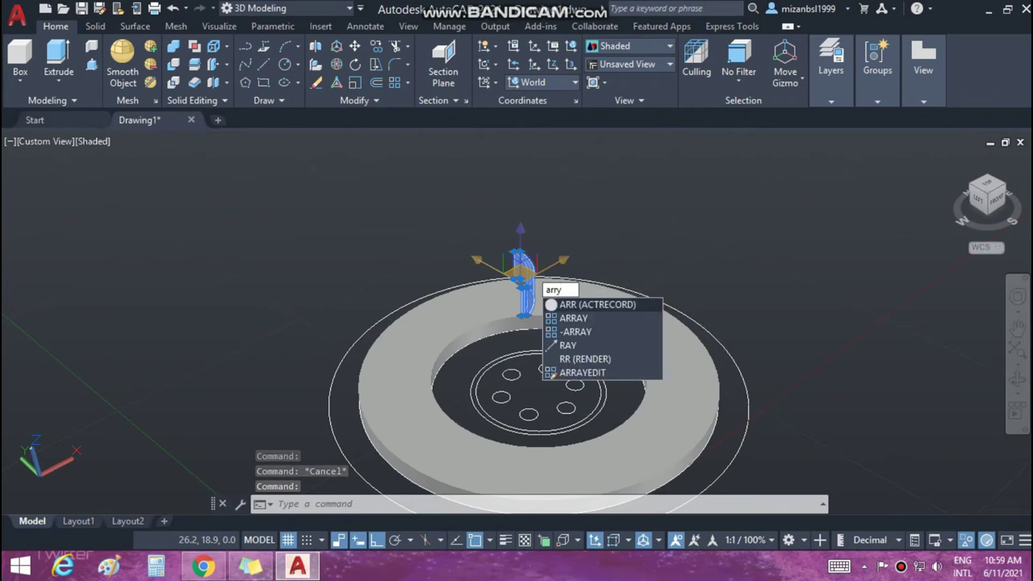
# Polar-array the curved vane about the ring centre into 15 copies spaced 24° apart.
pyautogui.write('a')
pyautogui.press('Down')
pyautogui.press('Return')
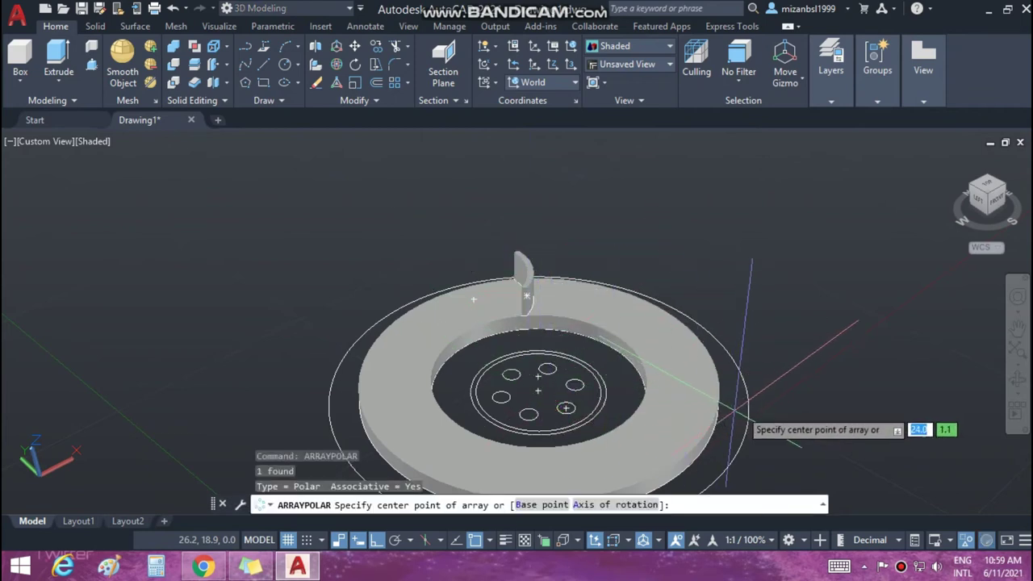
pyautogui.keyDown('shift'); pyautogui.moveTo(831, 355); pyautogui.dragTo(727, 364, button='middle'); pyautogui.keyUp('shift')
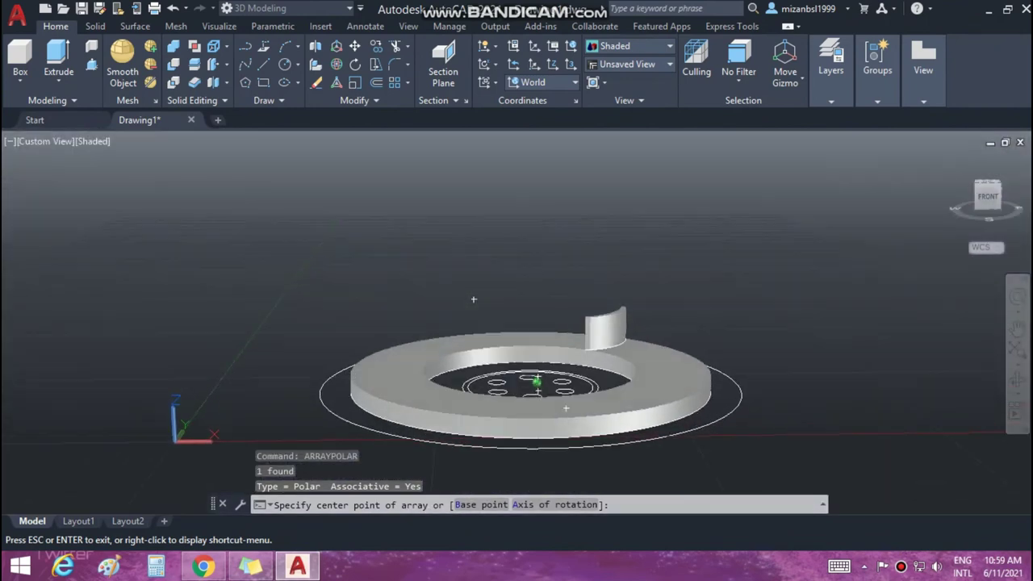
pyautogui.keyDown('shift'); pyautogui.moveTo(537, 390); pyautogui.dragTo(567, 408, button='middle'); pyautogui.keyUp('shift')
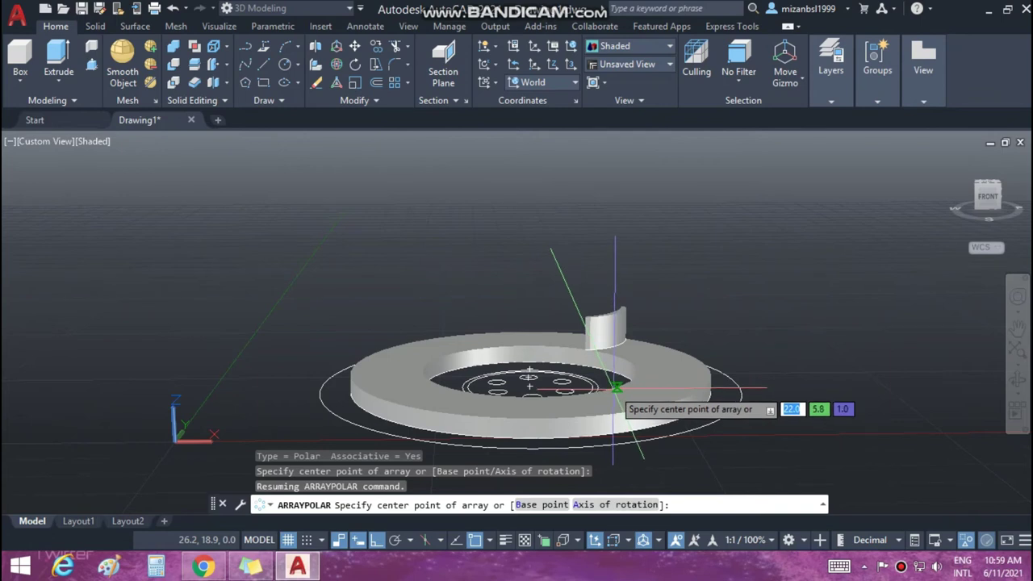
pyautogui.moveTo(770, 385)
pyautogui.keyDown('shift'); pyautogui.mouseDown(button='middle')
pyautogui.moveTo(751, 380)
pyautogui.moveTo(775, 484)
pyautogui.mouseUp(button='middle'); pyautogui.keyUp('shift')
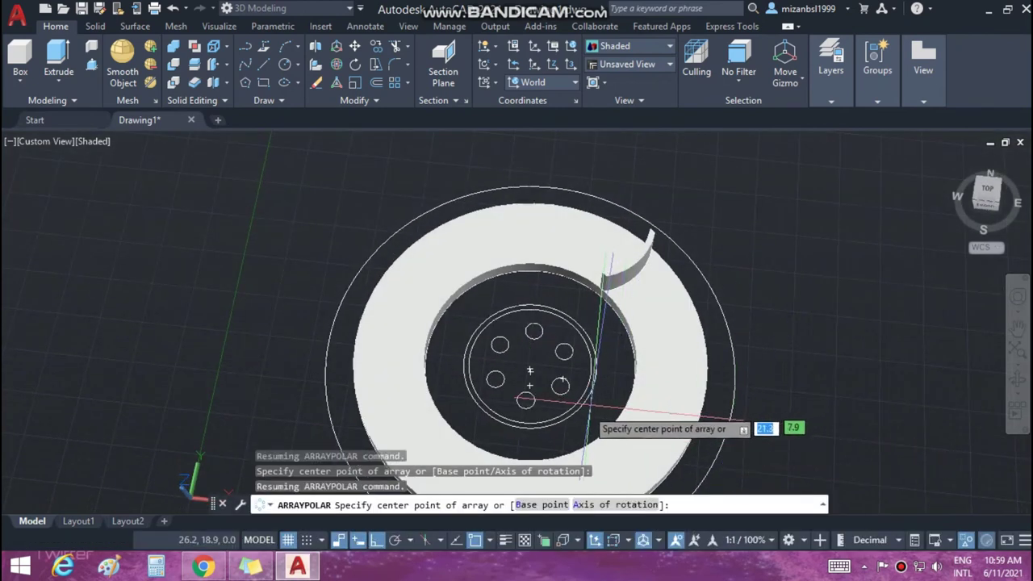
pyautogui.click(529, 365)
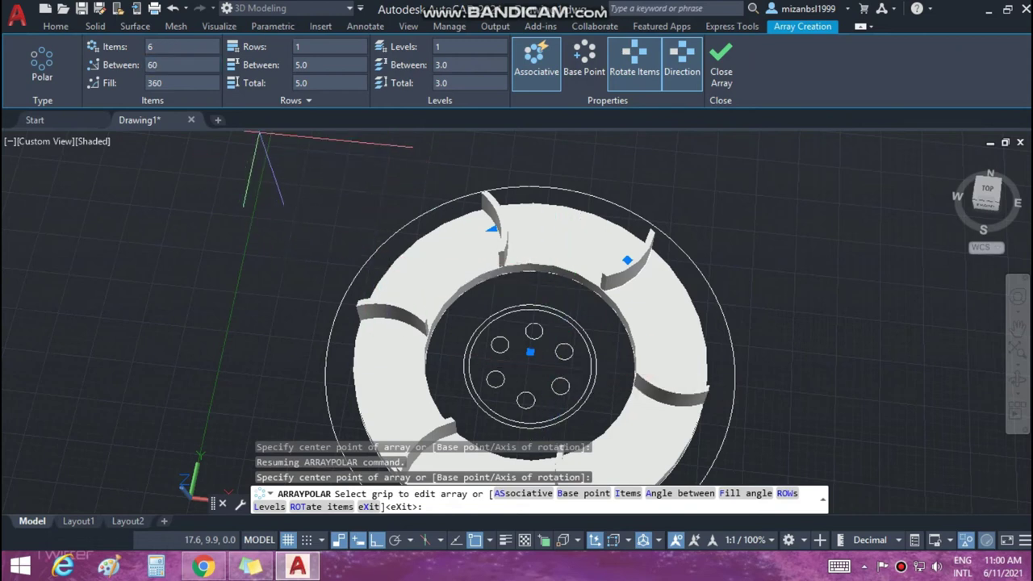
pyautogui.write('15')
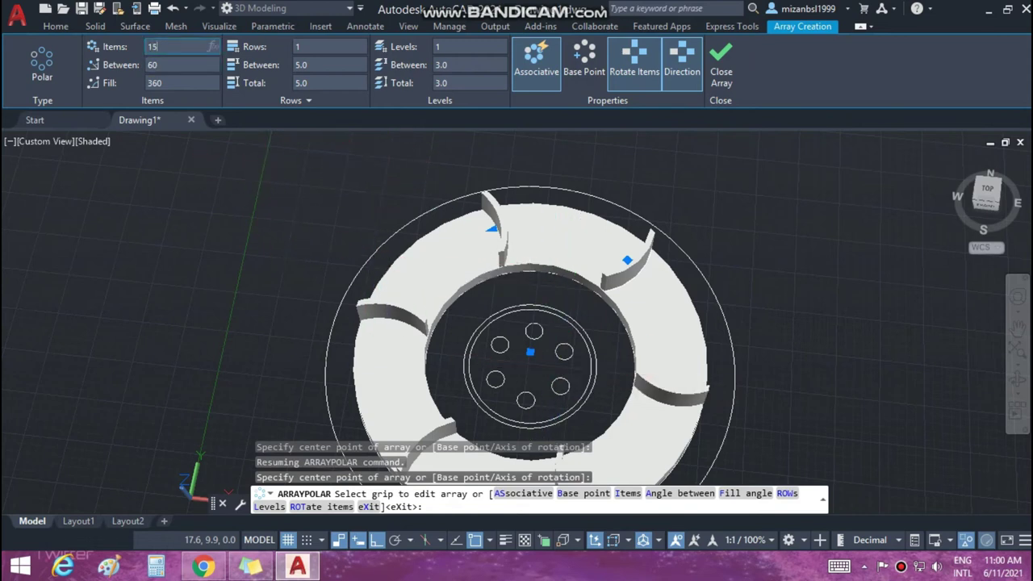
pyautogui.press('Return')
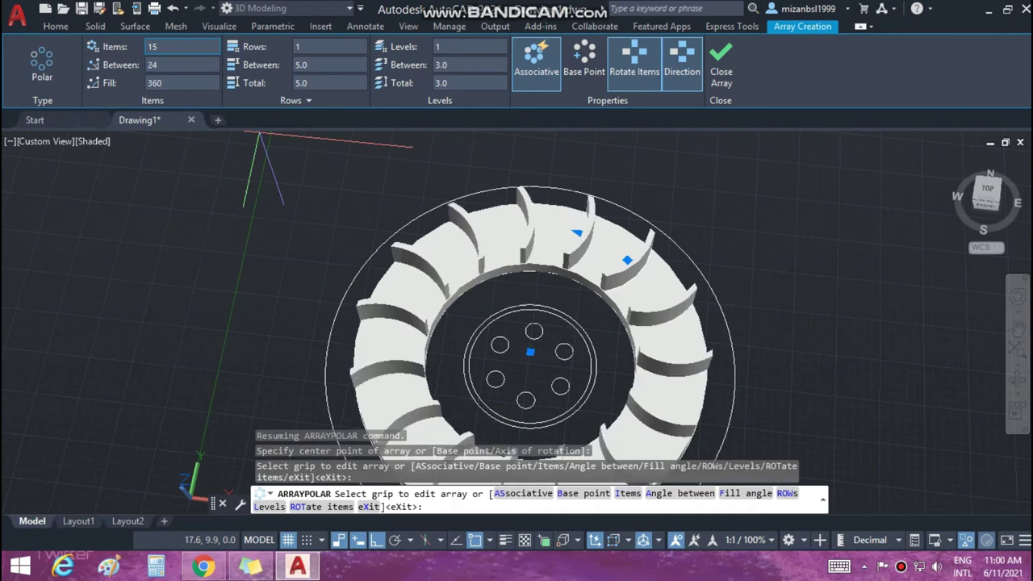
pyautogui.press('Return')
pyautogui.moveTo(315, 250); pyautogui.dragTo(316, 210, button='middle')
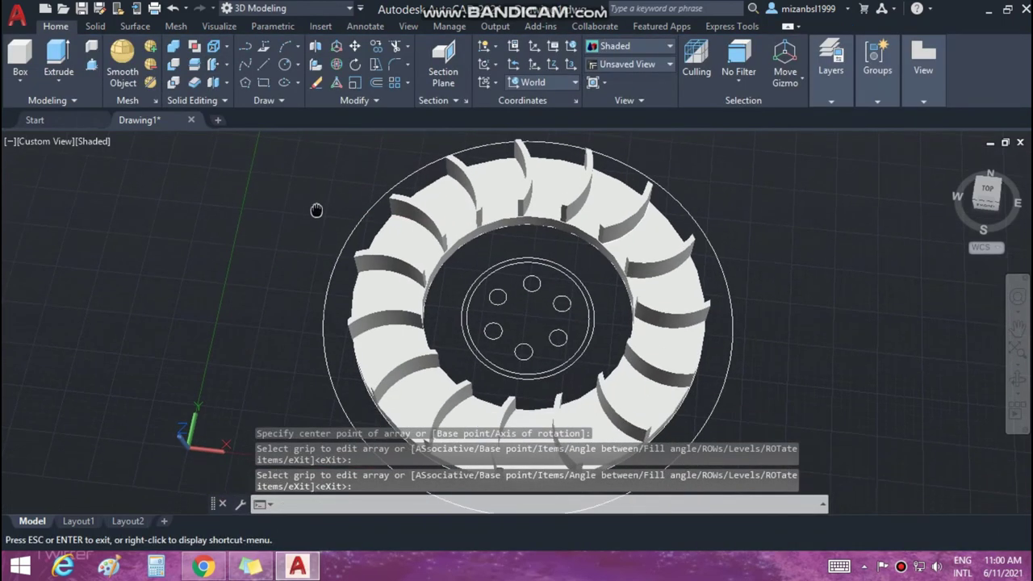
pyautogui.moveTo(309, 249)
pyautogui.mouseDown(button='middle')
pyautogui.moveTo(323, 210)
pyautogui.moveTo(314, 194)
pyautogui.moveTo(319, 250)
pyautogui.moveTo(321, 153)
pyautogui.moveTo(321, 193)
pyautogui.mouseUp(button='middle')
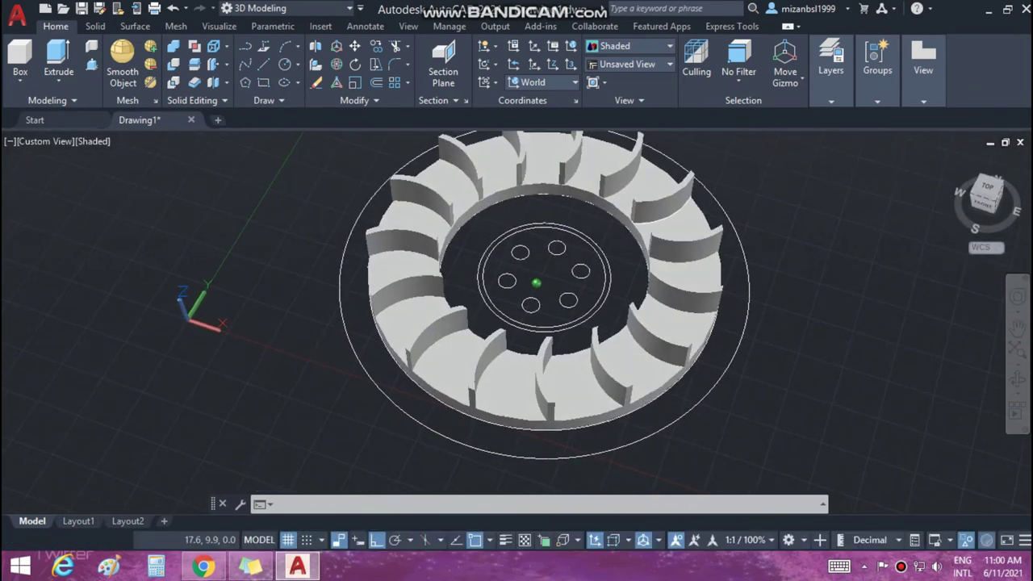
# Delete the inner hub circles with their holes and the outer guide circle.
pyautogui.moveTo(292, 233)
pyautogui.keyDown('shift'); pyautogui.mouseDown(button='middle')
pyautogui.moveTo(265, 318)
pyautogui.moveTo(241, 269)
pyautogui.mouseUp(button='middle'); pyautogui.keyUp('shift')
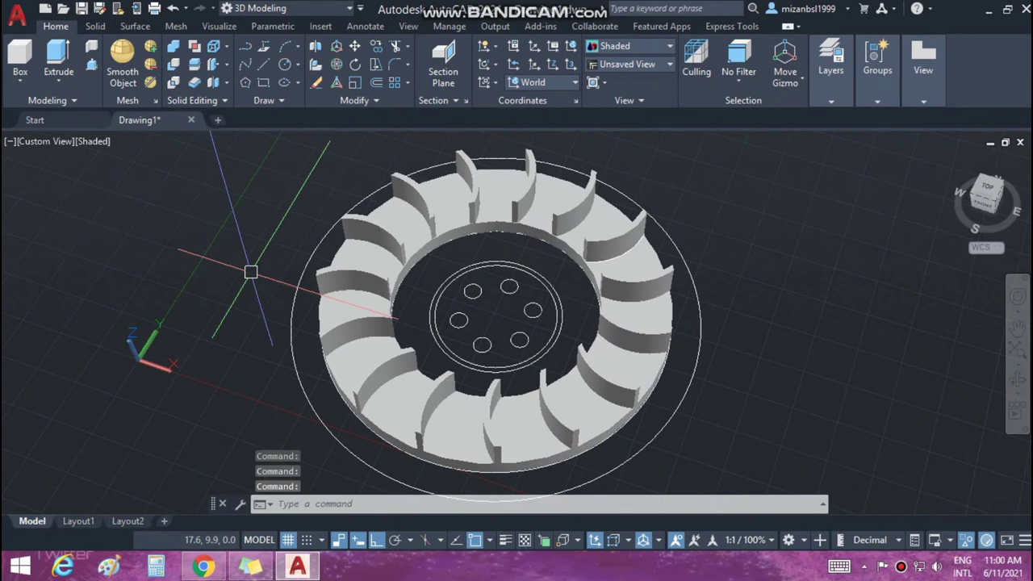
pyautogui.click(514, 361)
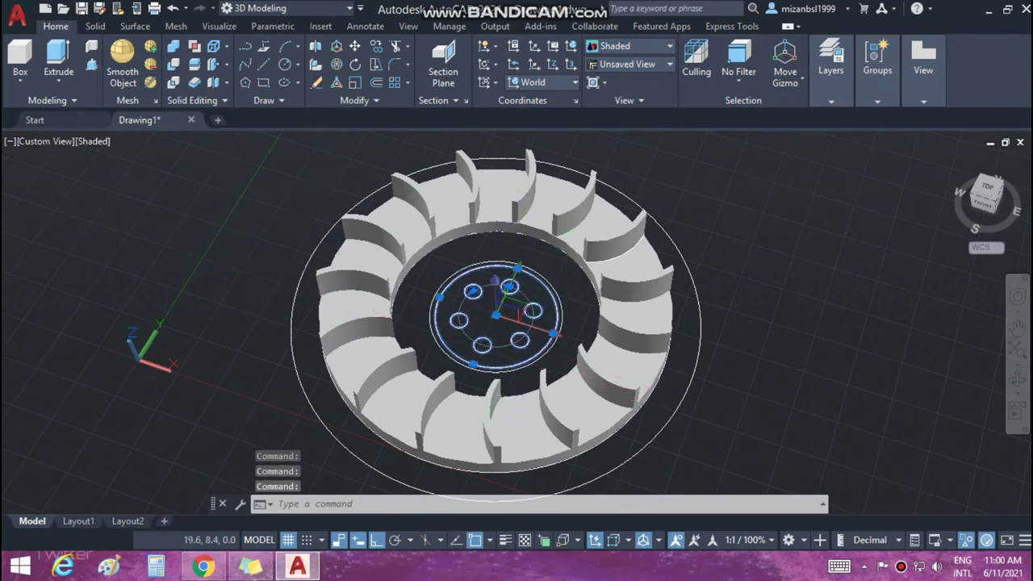
pyautogui.press('Delete')
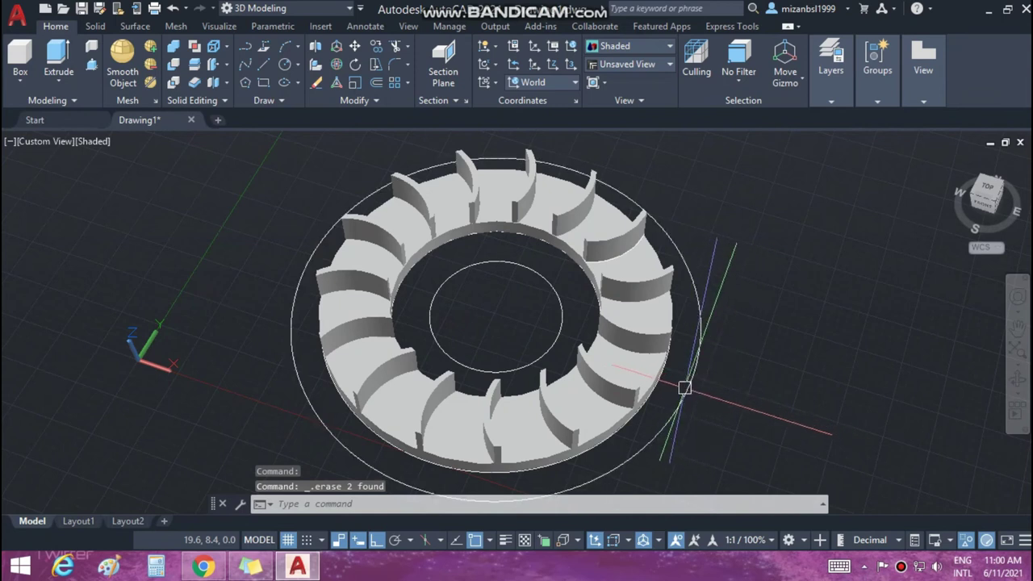
pyautogui.click(692, 388)
pyautogui.press('Delete')
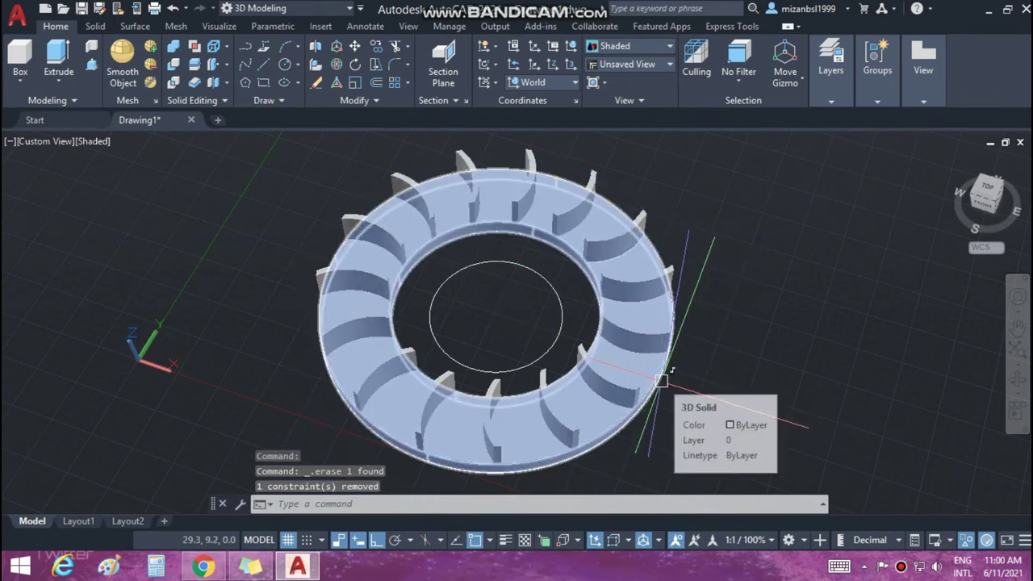
# Temporarily hide the flat ring solid and the vanes.
pyautogui.click(665, 381)
pyautogui.press('Escape')
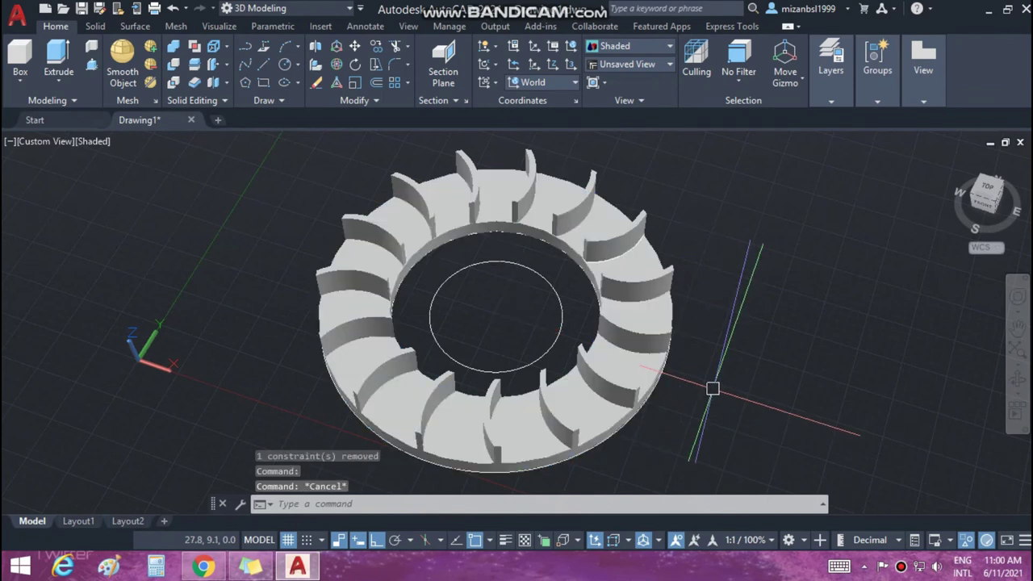
pyautogui.click(658, 380)
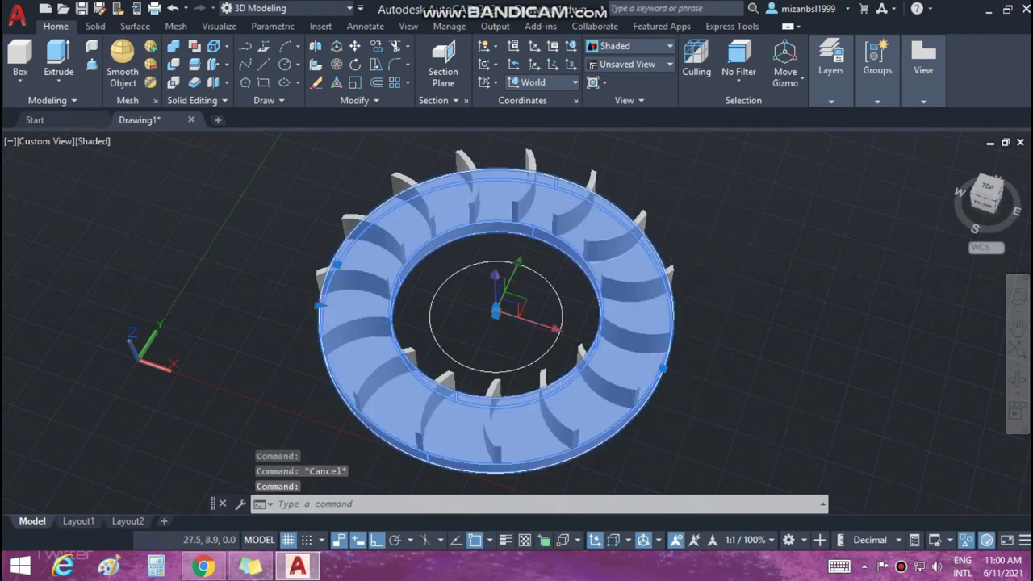
pyautogui.click(658, 360)
pyautogui.rightClick(661, 371)
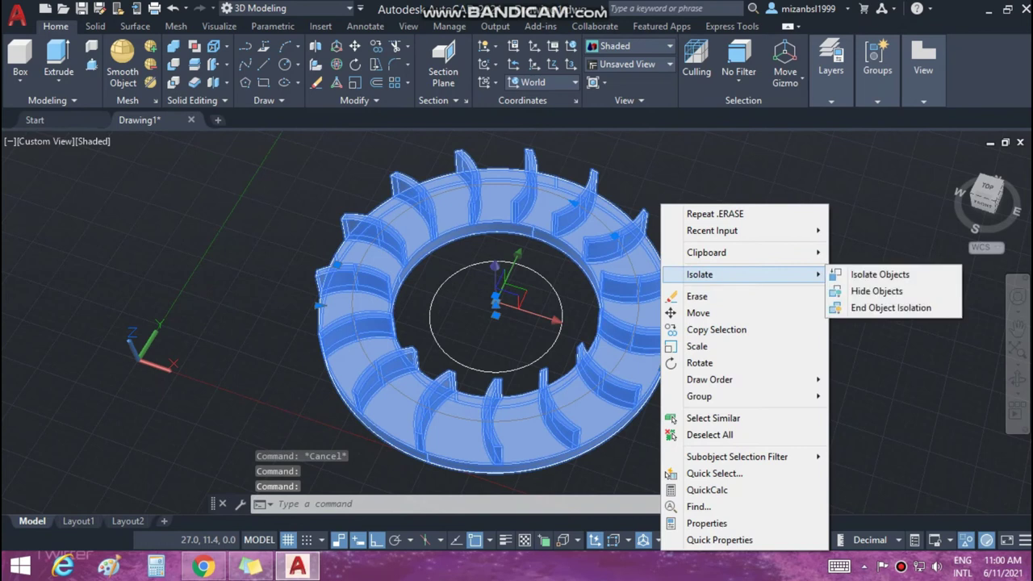
pyautogui.click(877, 290)
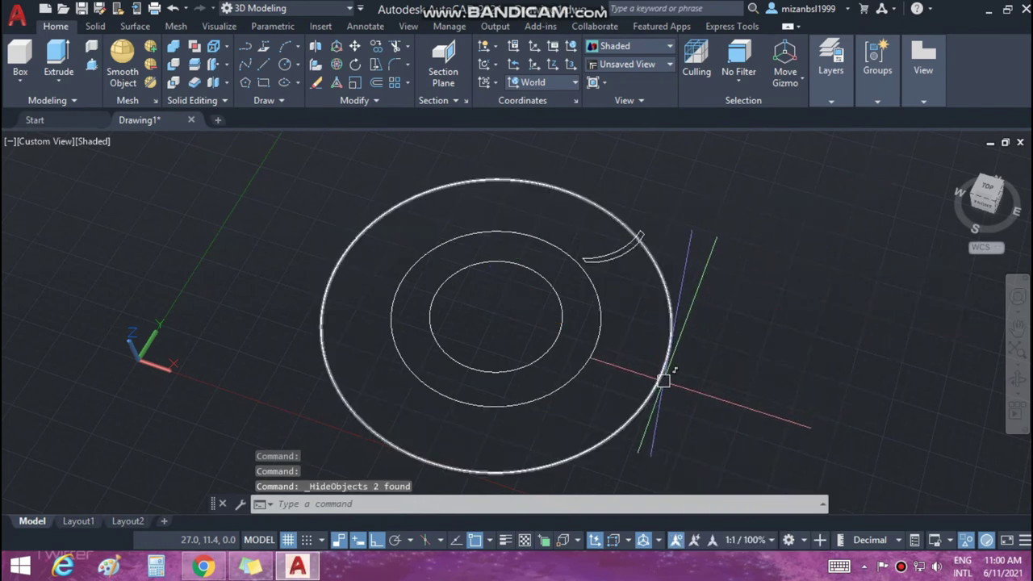
# Delete the remaining guide circles and vane profile, then show the hidden wheel solids again.
pyautogui.click(659, 377)
pyautogui.press('Delete')
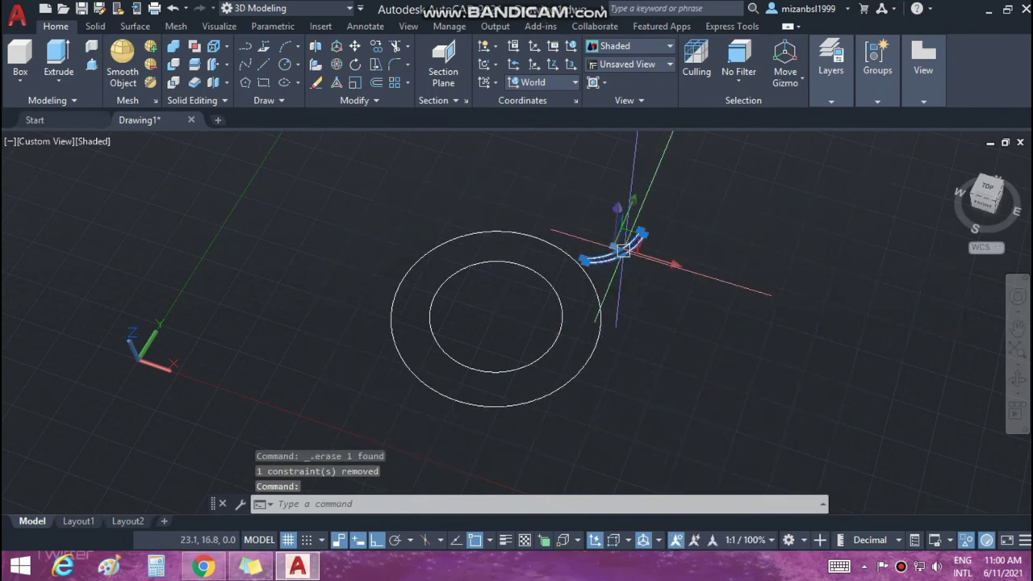
pyautogui.press('Escape')
pyautogui.moveTo(667, 320); pyautogui.dragTo(665, 358, button='middle')
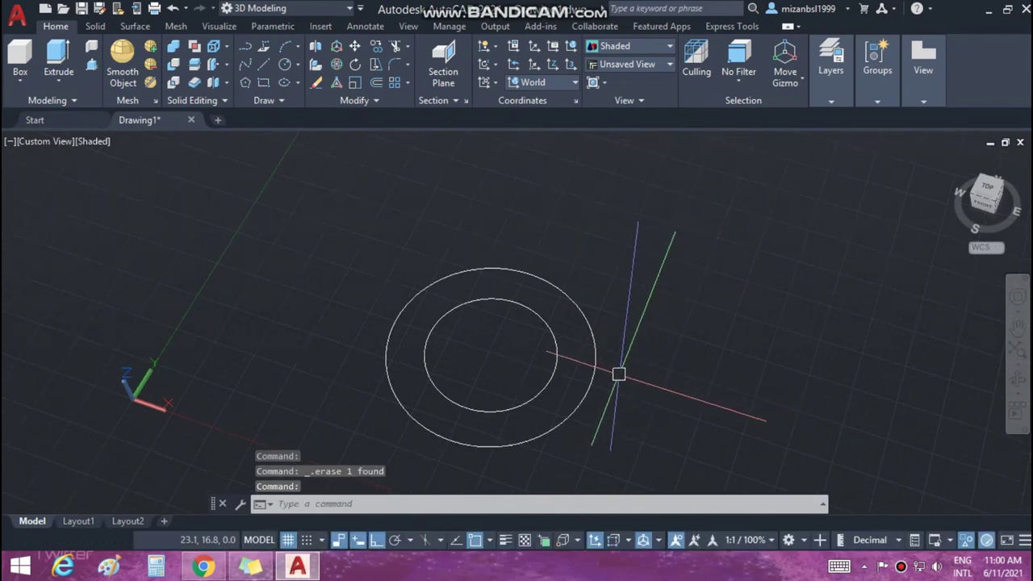
pyautogui.click(595, 373)
pyautogui.press('Delete')
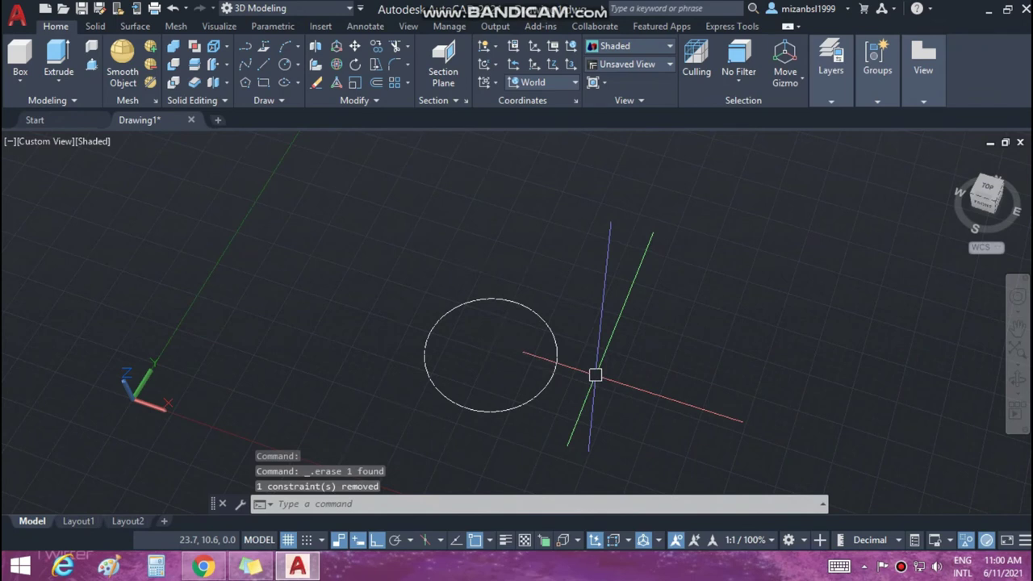
pyautogui.click(966, 540)
pyautogui.click(960, 565)
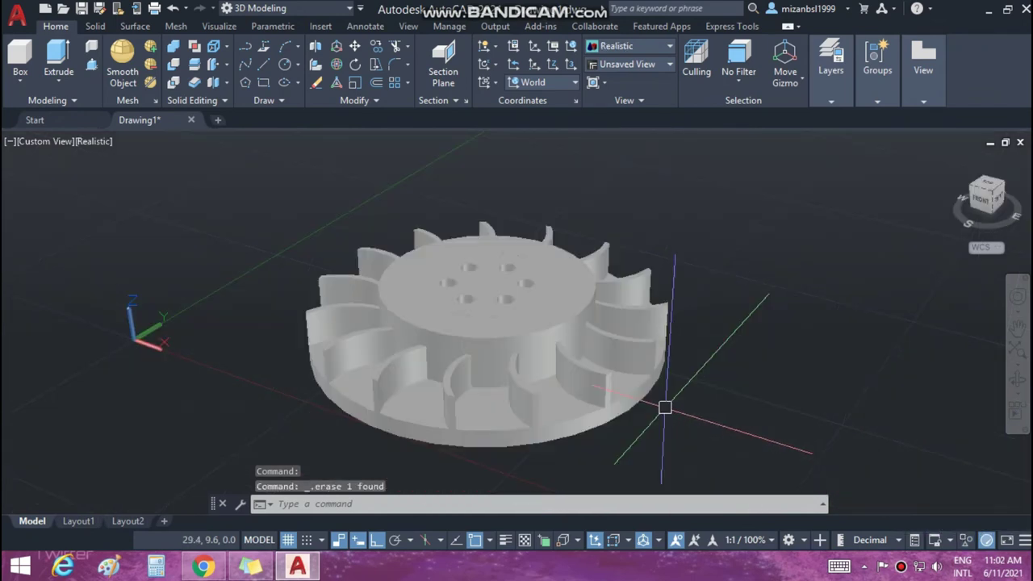
# Copy the flat ring from its bottom endpoint onto the top edges of the vanes.
pyautogui.press('Return')
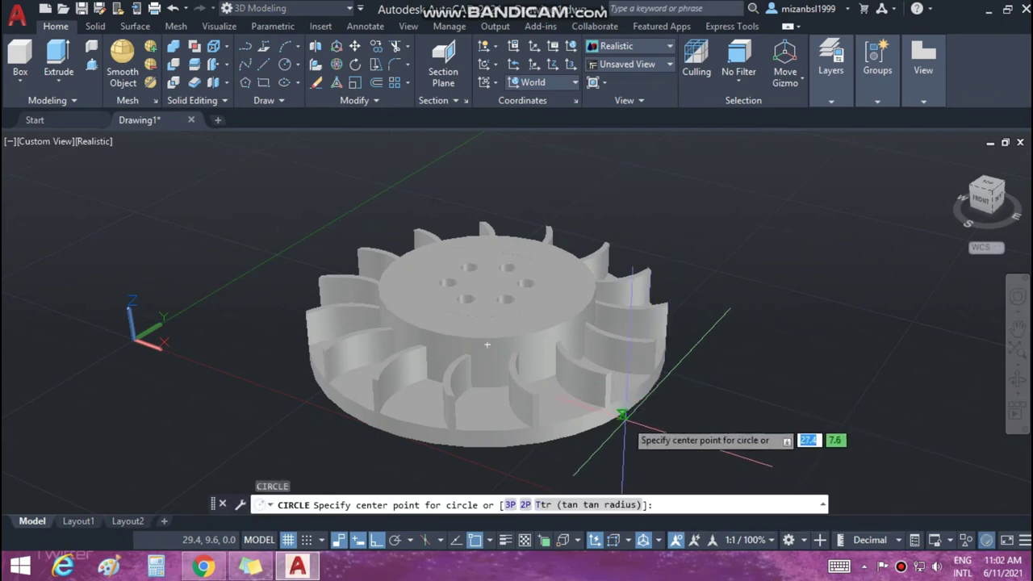
pyautogui.press('Escape')
pyautogui.write('CO')
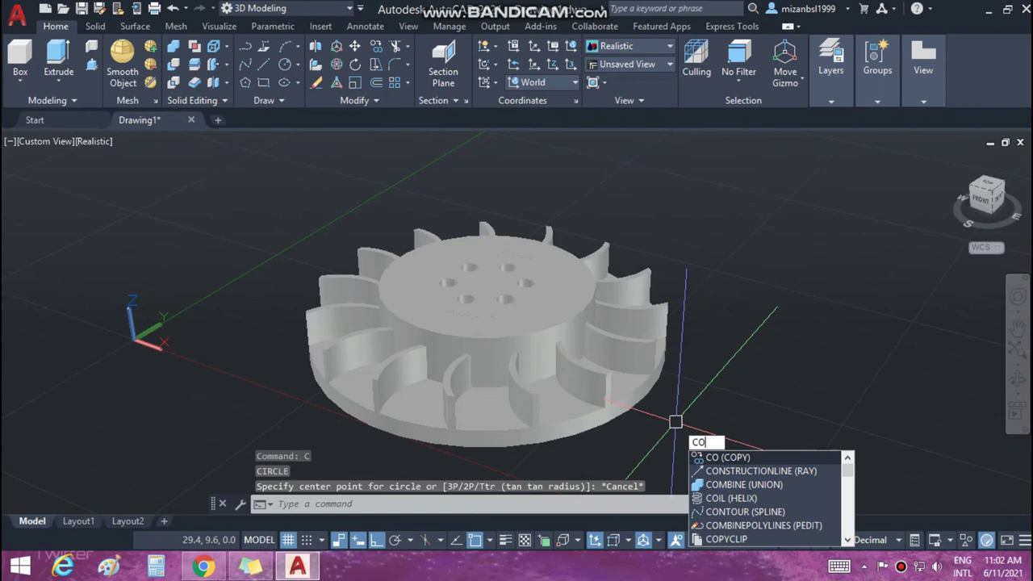
pyautogui.press('Return')
pyautogui.click(585, 420)
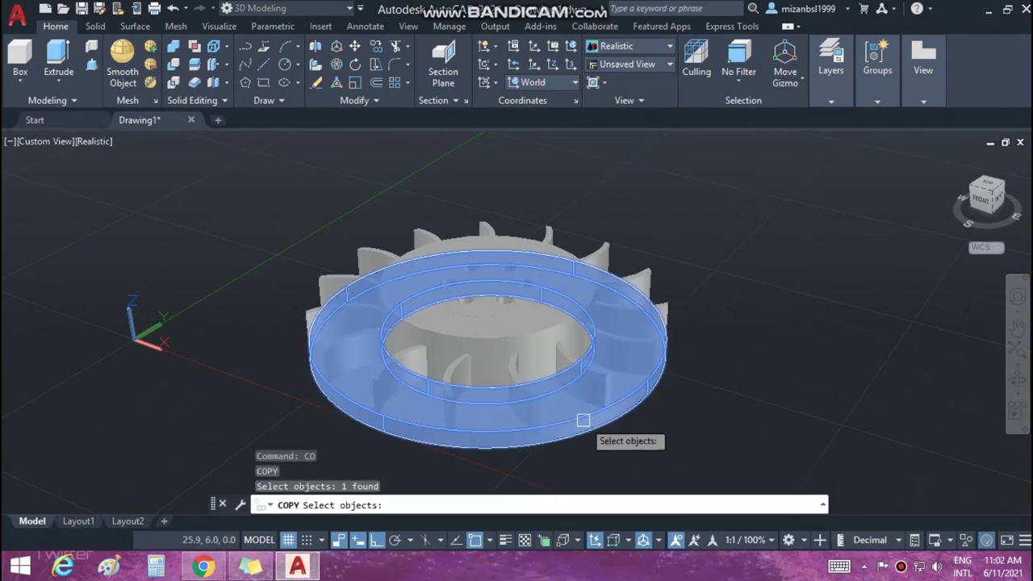
pyautogui.press('Return')
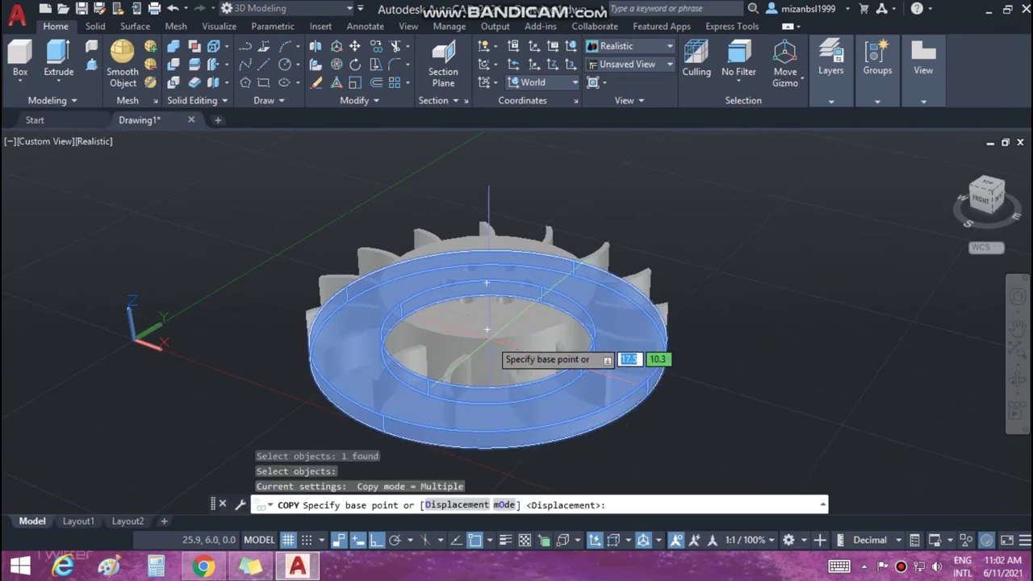
pyautogui.click(487, 329)
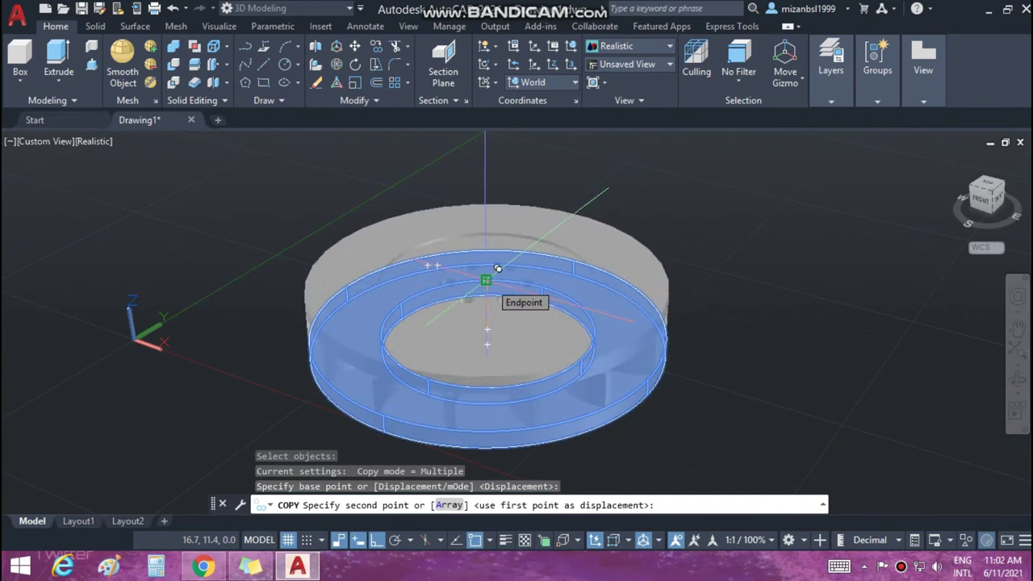
pyautogui.click(498, 268)
pyautogui.press('Escape')
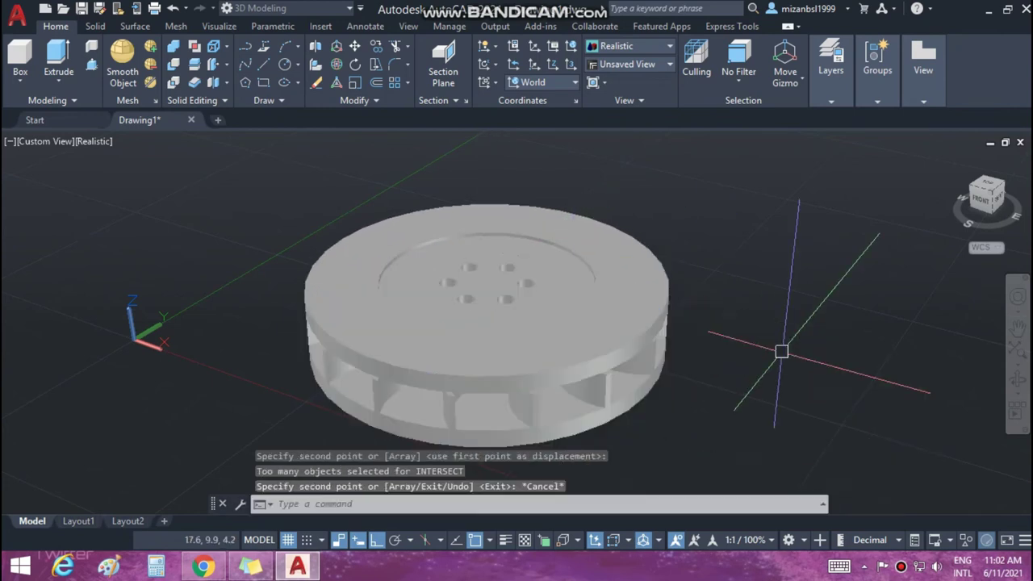
# Select the top ring and start a MOVE, then cancel it.
pyautogui.click(592, 348)
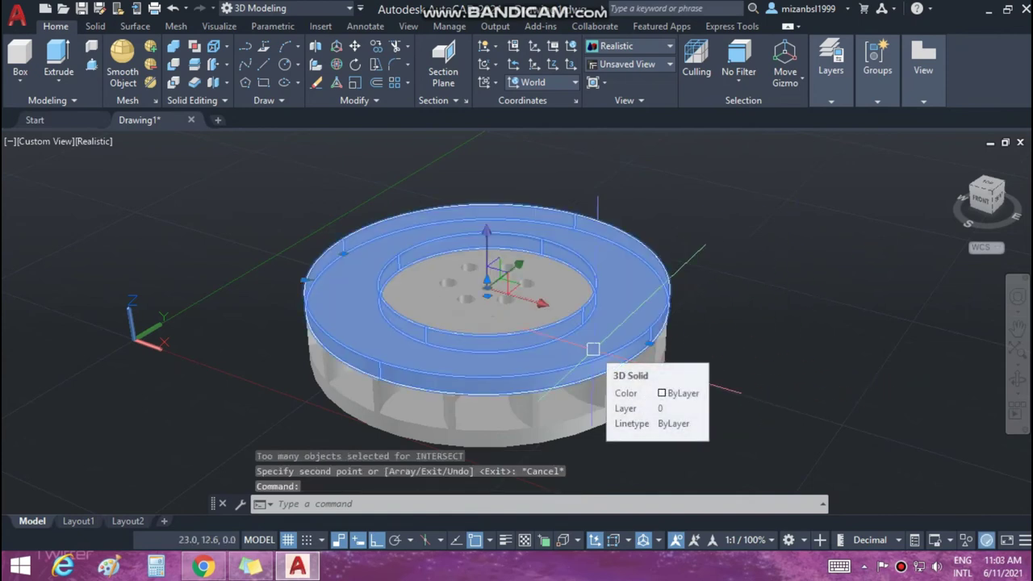
pyautogui.write('m')
pyautogui.press('Return')
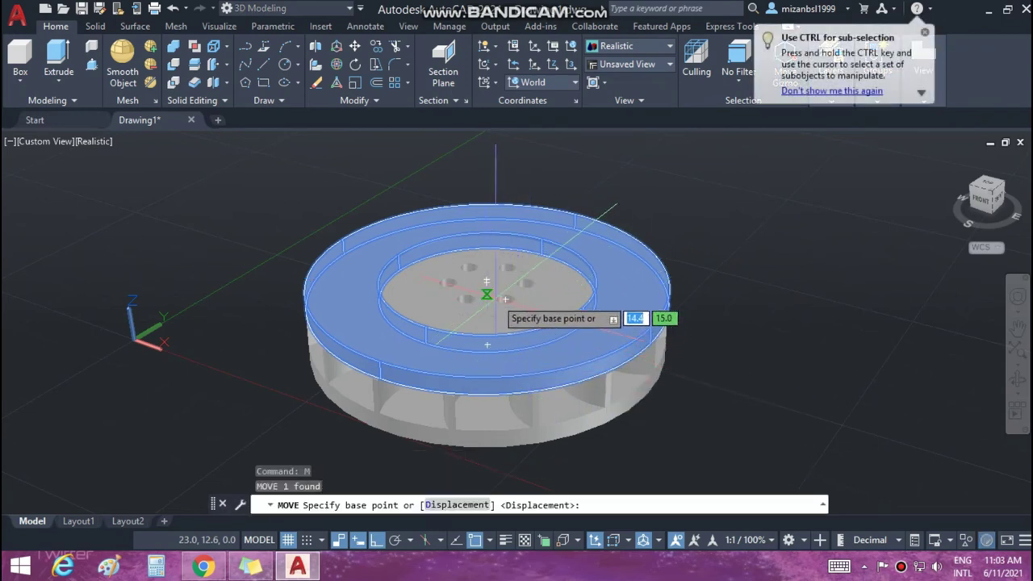
pyautogui.scroll(2, 505, 300)
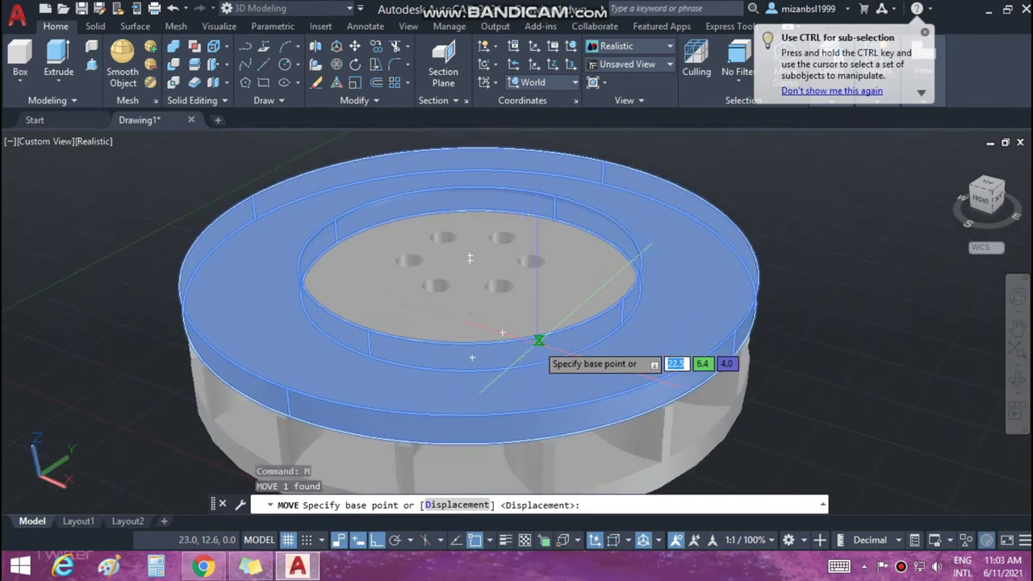
pyautogui.press('Escape')
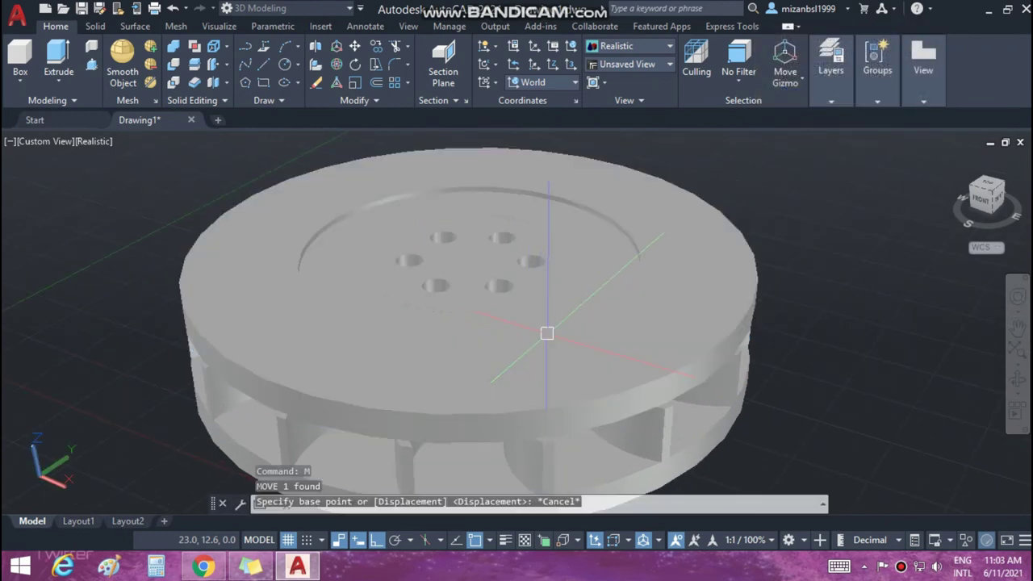
# Hide the outer ring and the curved blades.
pyautogui.click(660, 471)
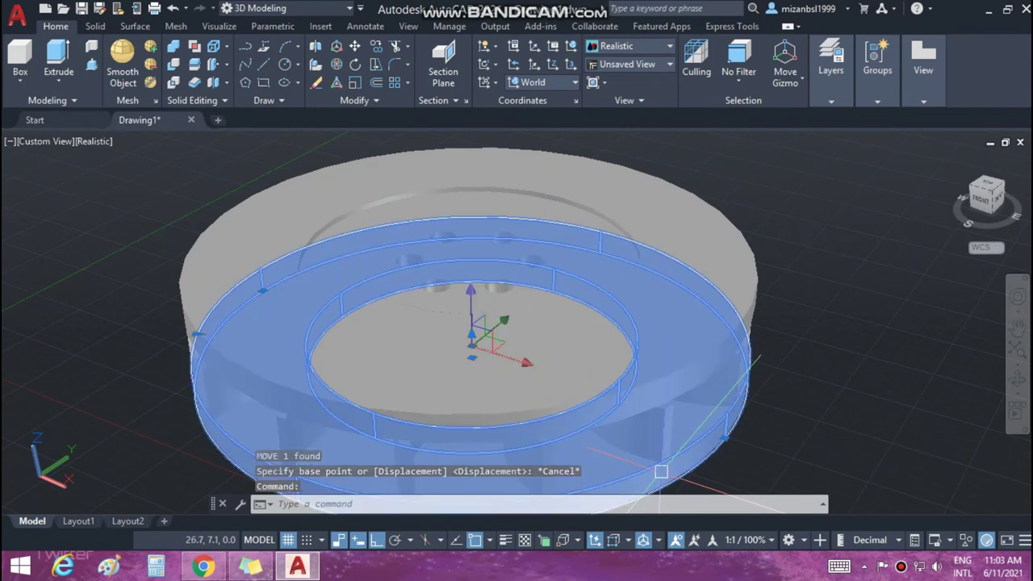
pyautogui.click(662, 436)
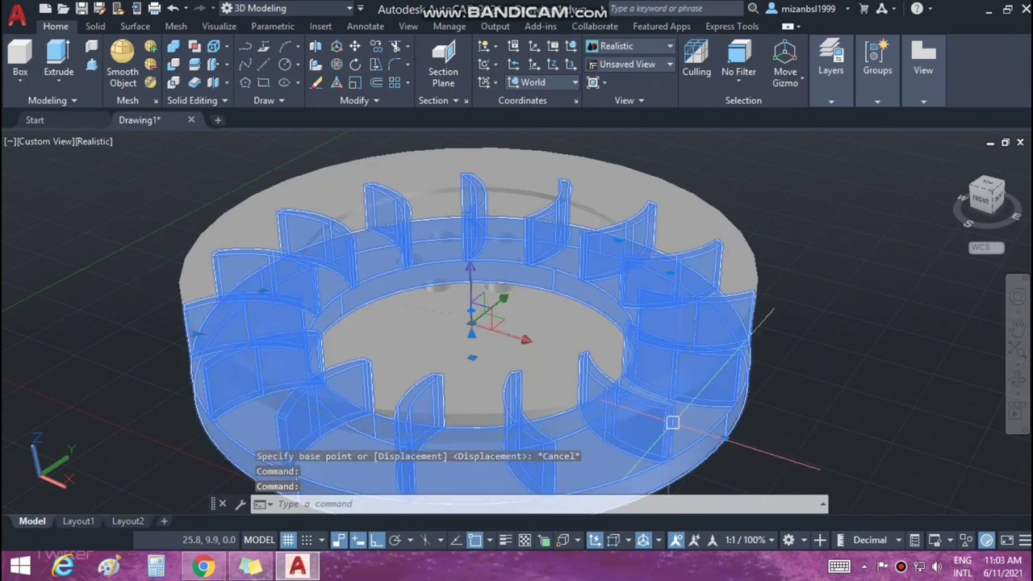
pyautogui.rightClick(672, 422)
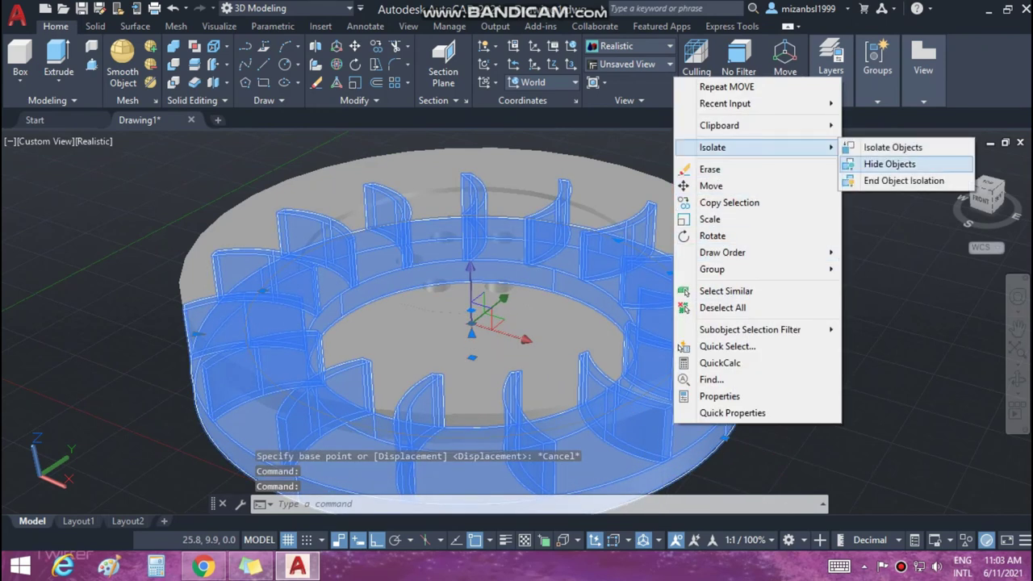
pyautogui.click(889, 164)
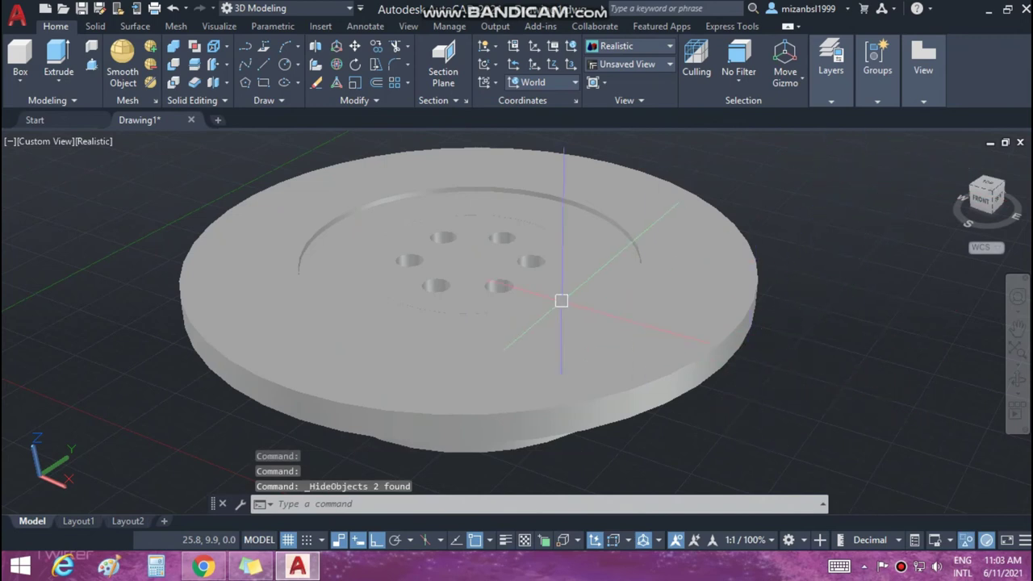
# Hide the bolt-hole cylinder as well, then go to the visual style choices.
pyautogui.click(504, 289)
pyautogui.rightClick(507, 280)
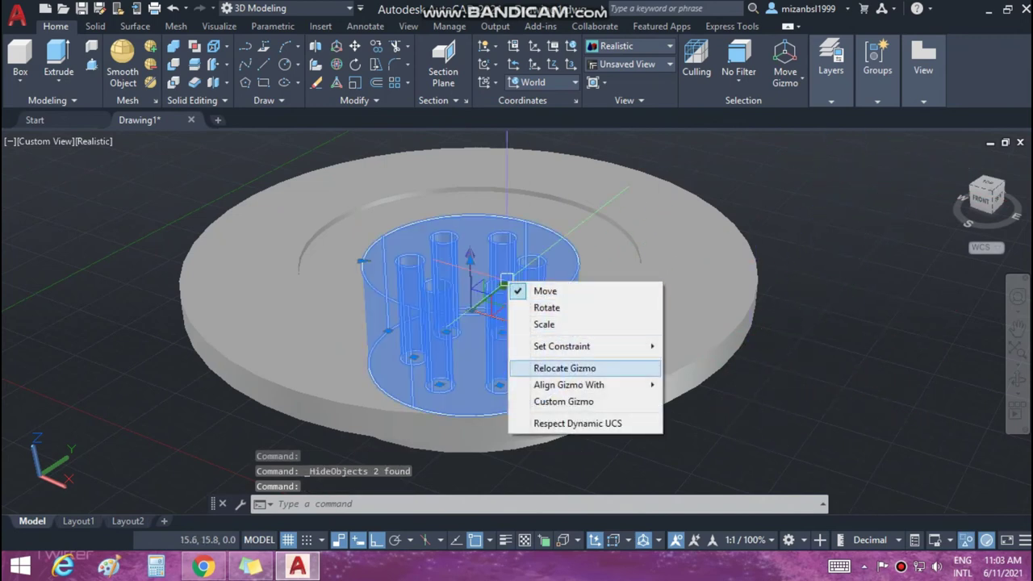
pyautogui.rightClick(833, 376)
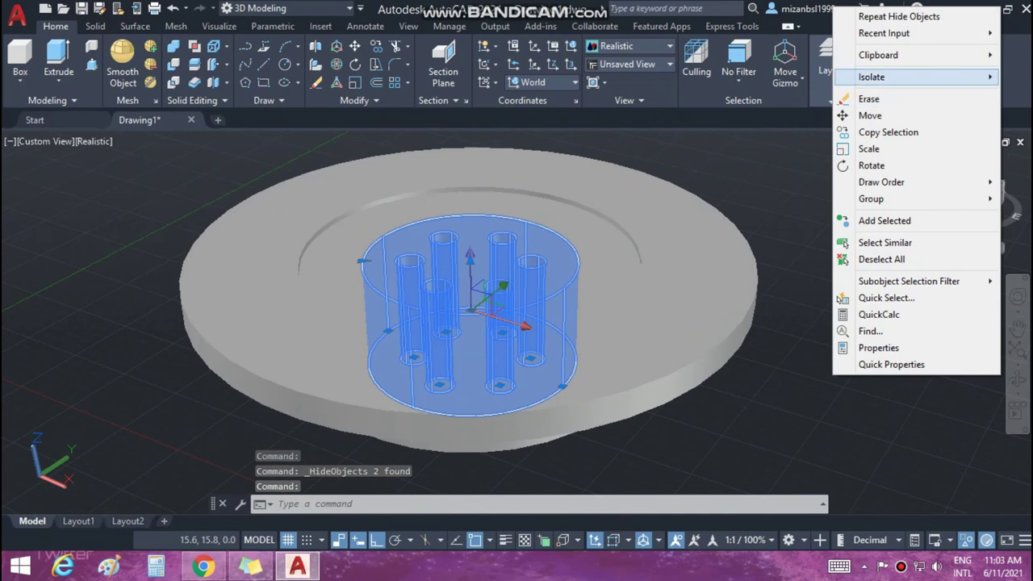
pyautogui.click(747, 93)
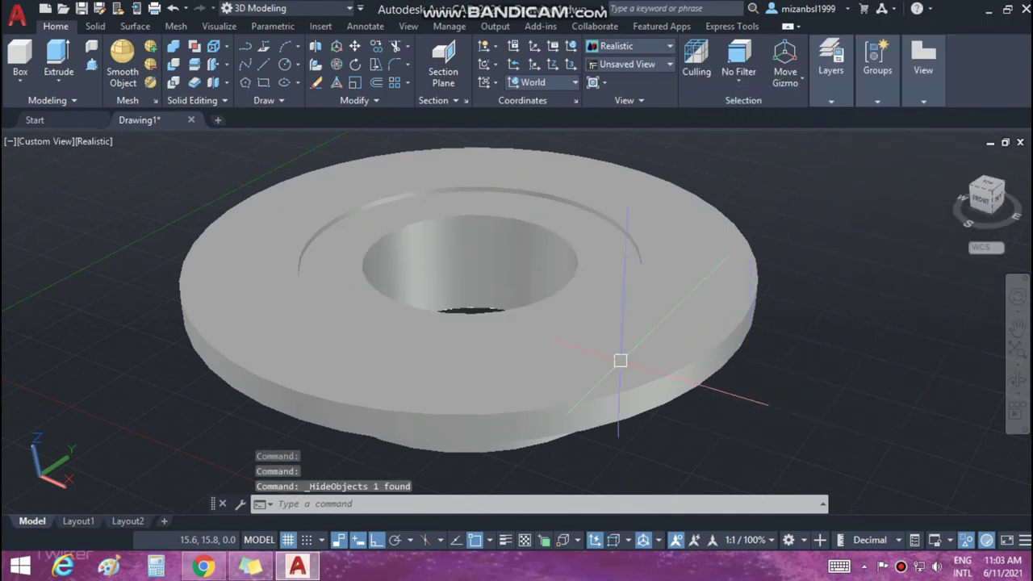
pyautogui.click(94, 141)
# Switch to 2D Wireframe and move the thin outer ring onto a point on the disc's edge curve.
pyautogui.click(113, 176)
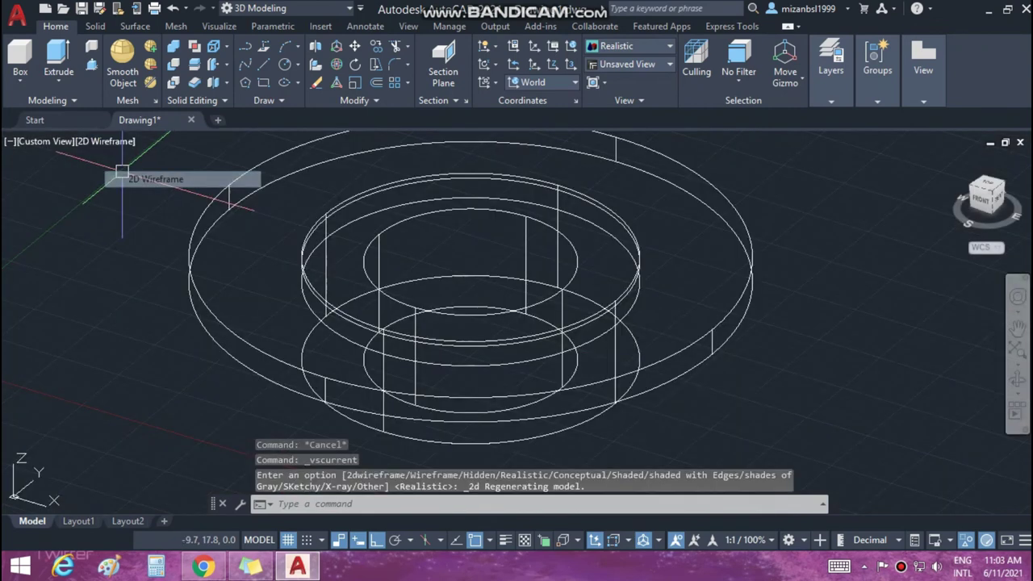
pyautogui.click(706, 344)
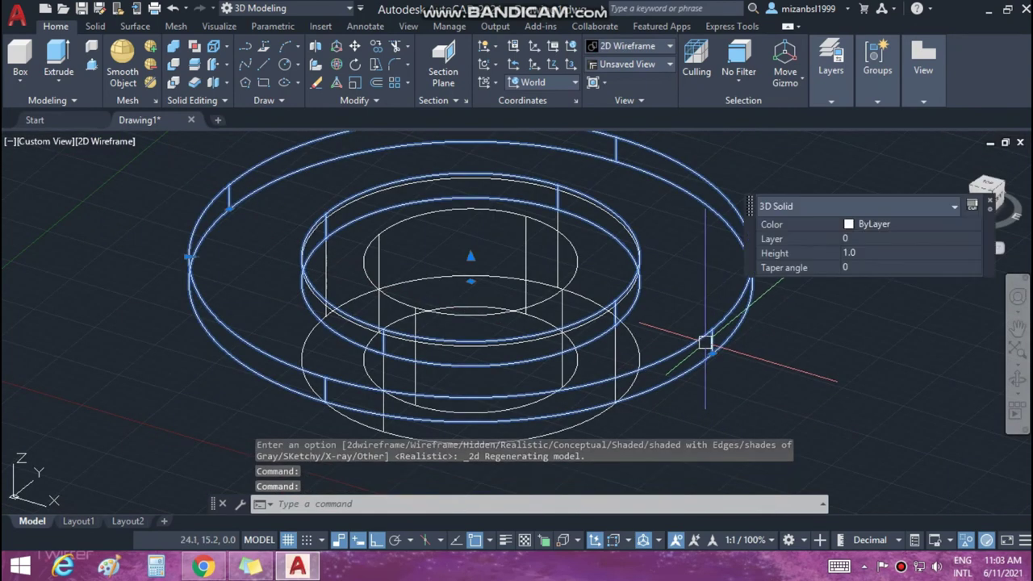
pyautogui.write('m')
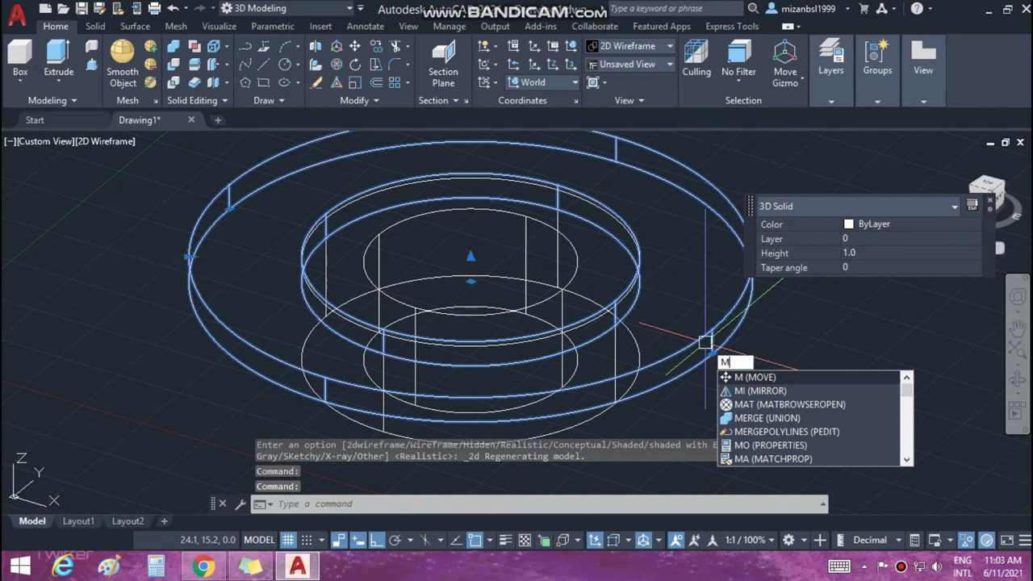
pyautogui.press('Return')
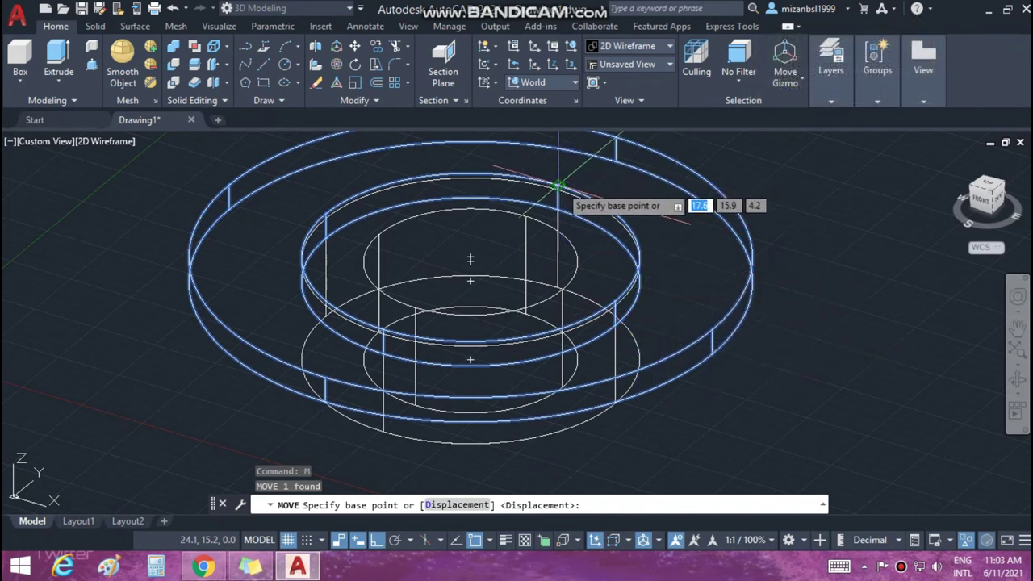
pyautogui.click(557, 186)
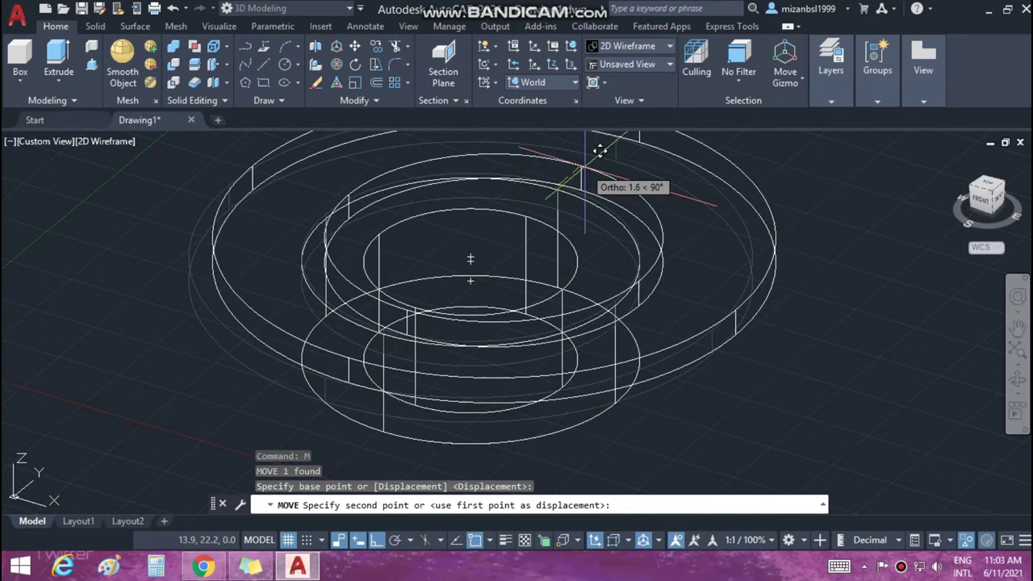
pyautogui.scroll(2, 573, 178)
pyautogui.scroll(4, 576, 173)
pyautogui.moveTo(576, 173); pyautogui.dragTo(578, 312, button='middle')
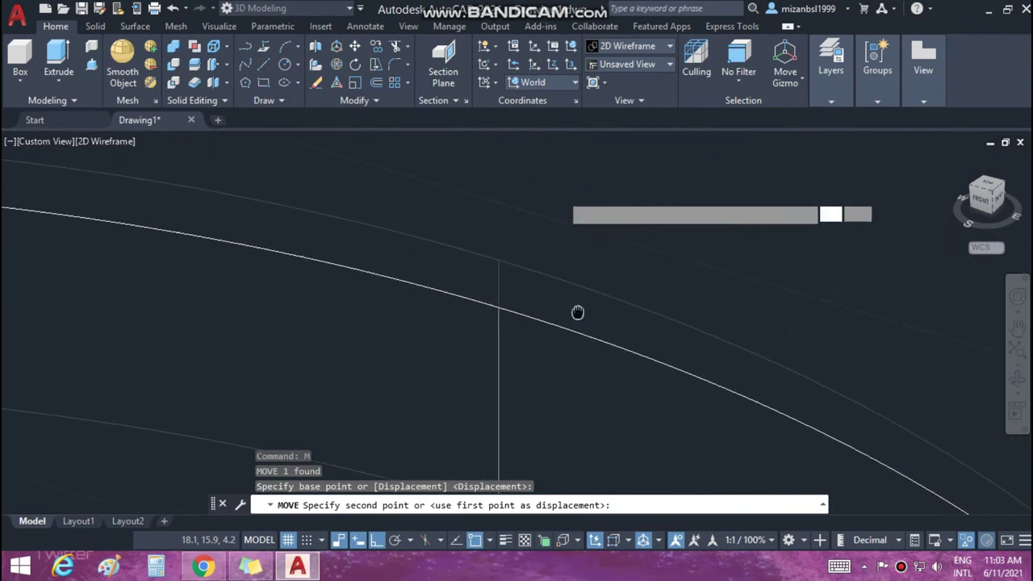
pyautogui.click(500, 308)
# Recentre the model and end object isolation so all hidden parts reappear.
pyautogui.scroll(-3, 554, 318)
pyautogui.scroll(-3, 554, 334)
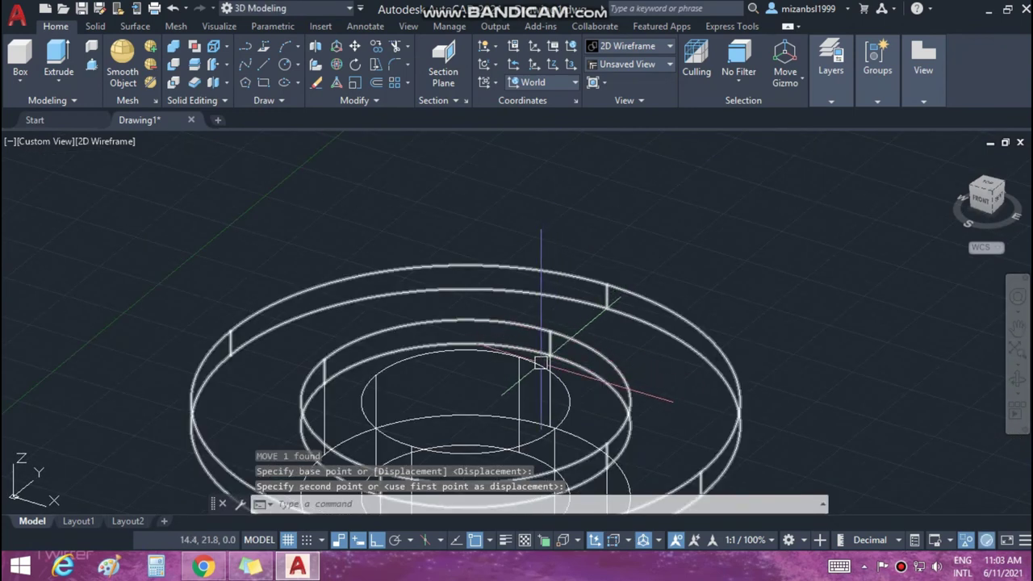
pyautogui.moveTo(812, 358); pyautogui.dragTo(806, 289, button='middle')
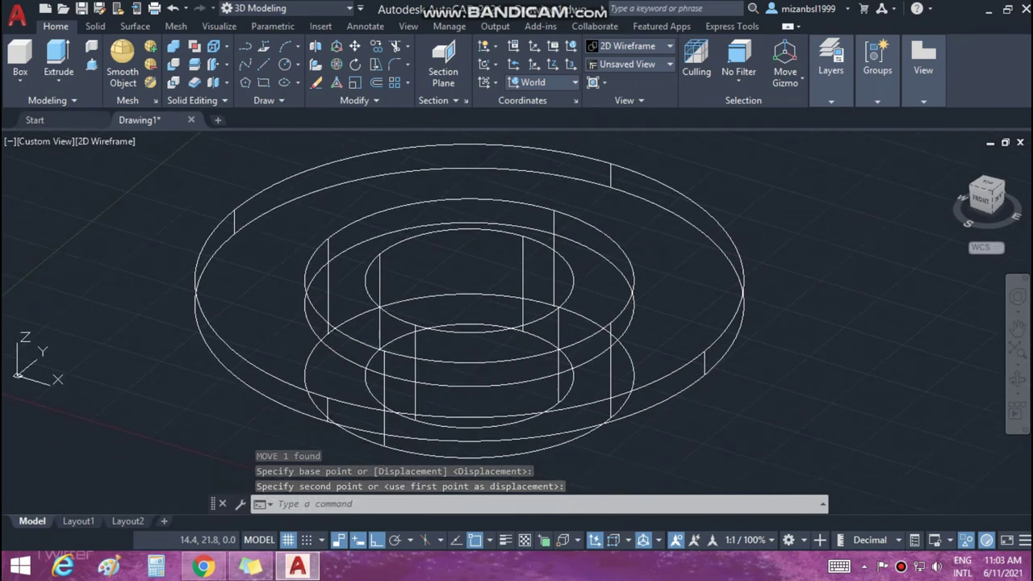
pyautogui.click(967, 540)
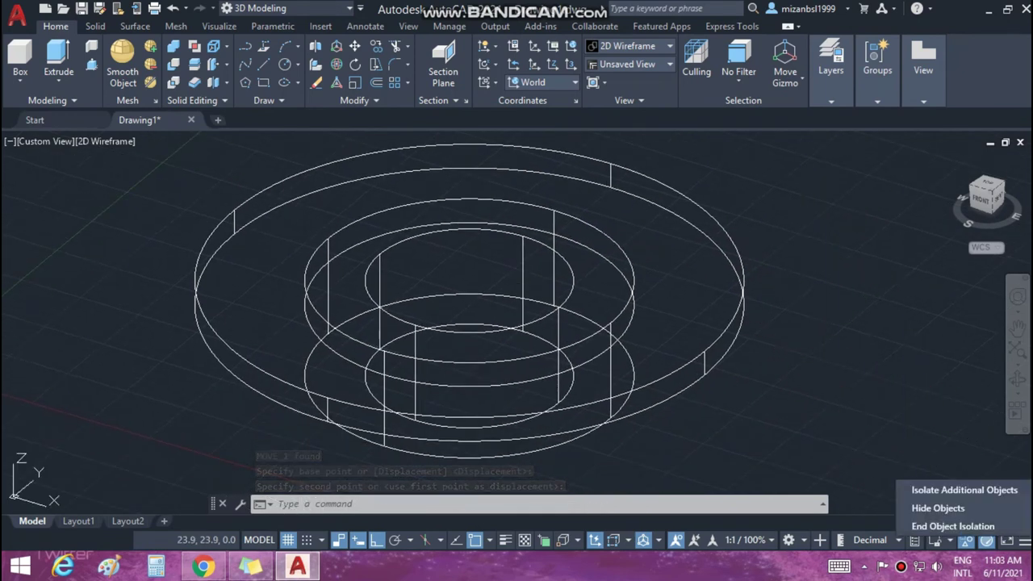
pyautogui.click(952, 526)
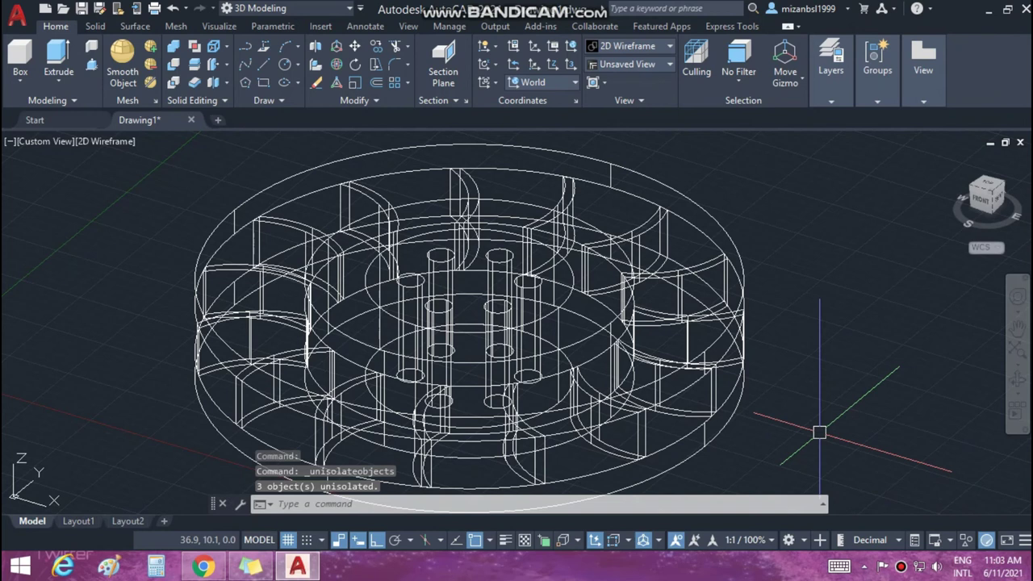
# Switch to Realistic shading and turn off the background grid with F7.
pyautogui.press('Escape')
pyautogui.click(121, 141)
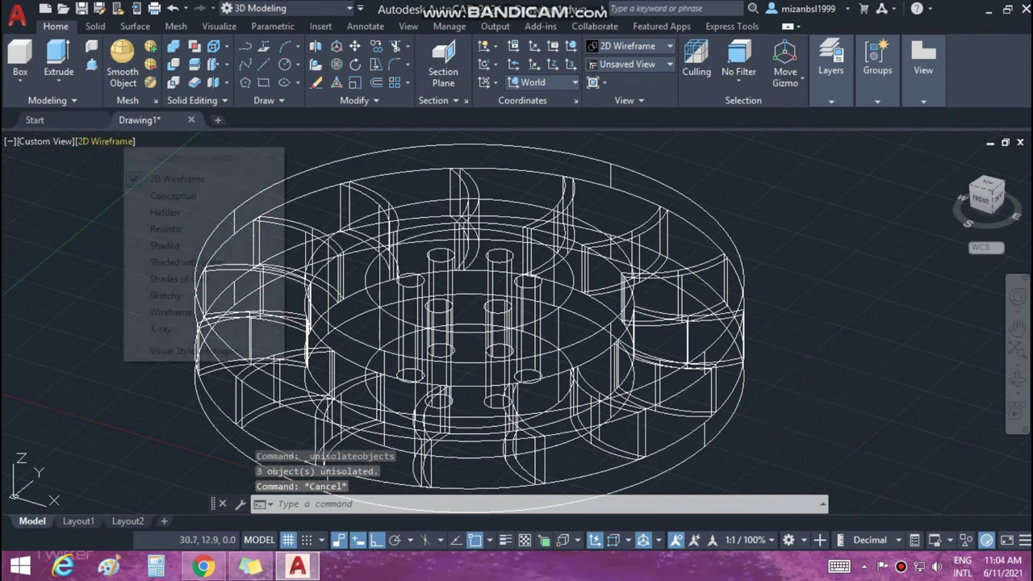
pyautogui.click(150, 226)
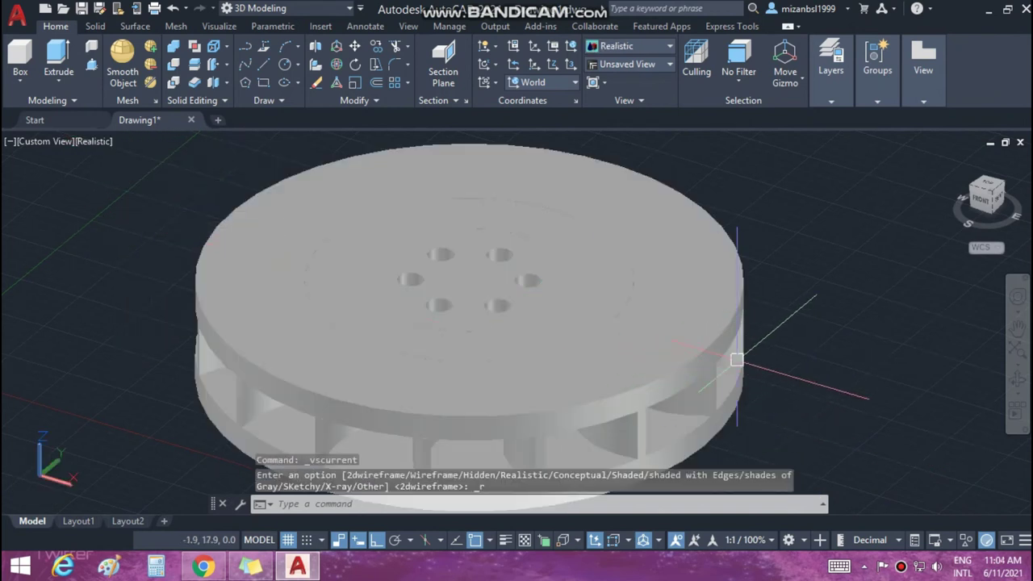
pyautogui.moveTo(770, 356)
pyautogui.keyDown('shift'); pyautogui.mouseDown(button='middle')
pyautogui.moveTo(766, 202)
pyautogui.moveTo(767, 485)
pyautogui.moveTo(767, 339)
pyautogui.moveTo(767, 404)
pyautogui.mouseUp(button='middle'); pyautogui.keyUp('shift')
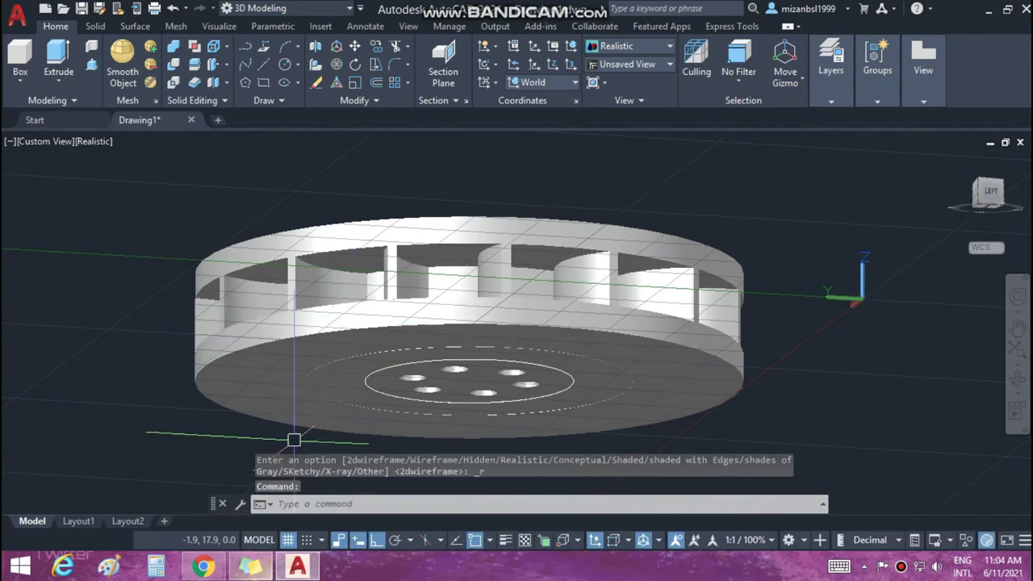
pyautogui.press('F7')
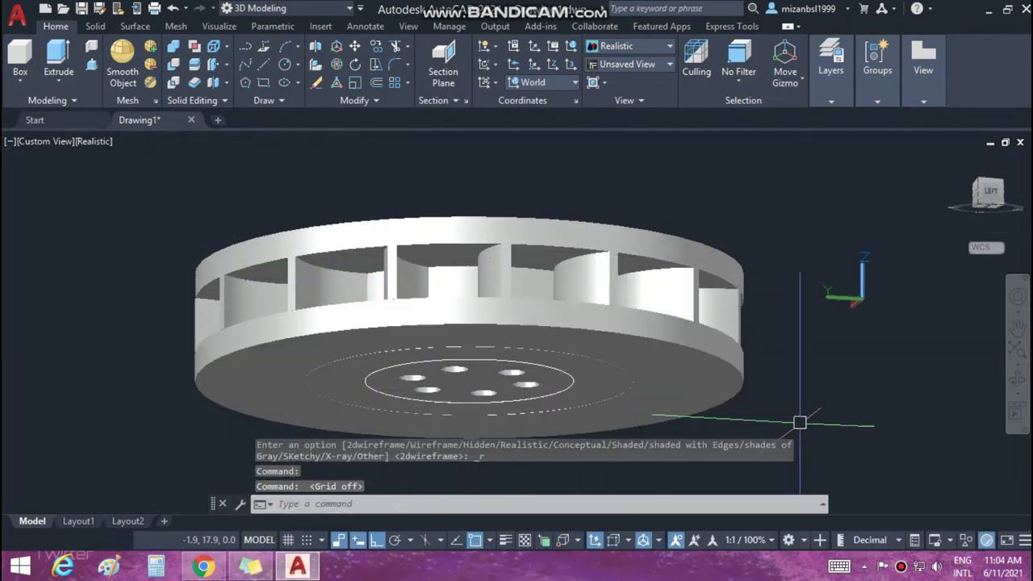
# Orbit the wheel to view its underside from below, then start PRESSPULL.
pyautogui.keyDown('shift'); pyautogui.moveTo(799, 422); pyautogui.dragTo(799, 484, button='middle'); pyautogui.keyUp('shift')
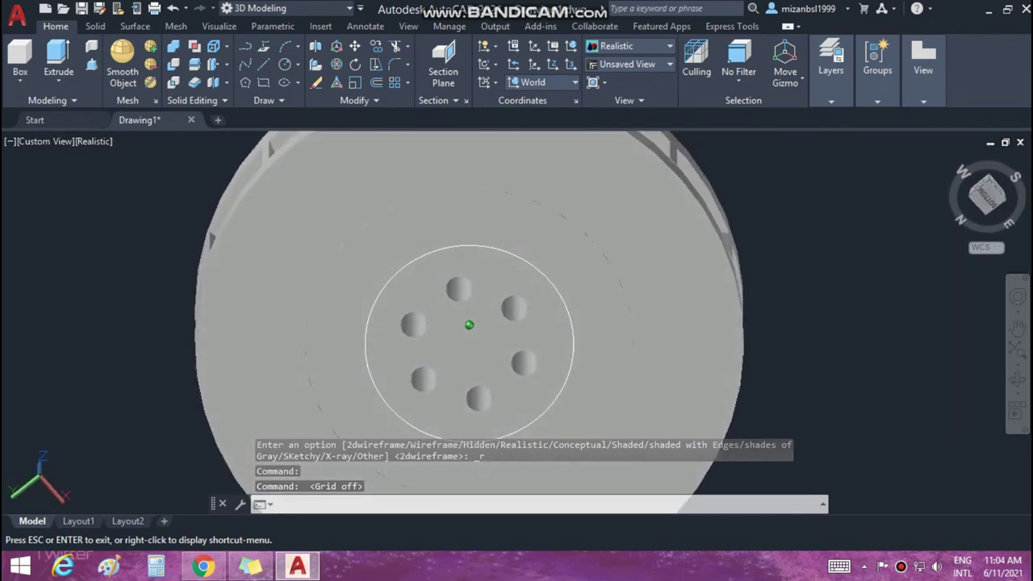
pyautogui.moveTo(831, 344)
pyautogui.keyDown('shift'); pyautogui.mouseDown(button='middle')
pyautogui.moveTo(830, 250)
pyautogui.moveTo(831, 339)
pyautogui.moveTo(830, 306)
pyautogui.moveTo(819, 381)
pyautogui.moveTo(808, 382)
pyautogui.mouseUp(button='middle'); pyautogui.keyUp('shift')
pyautogui.click(1017, 379)
pyautogui.moveTo(463, 311); pyautogui.dragTo(467, 313)
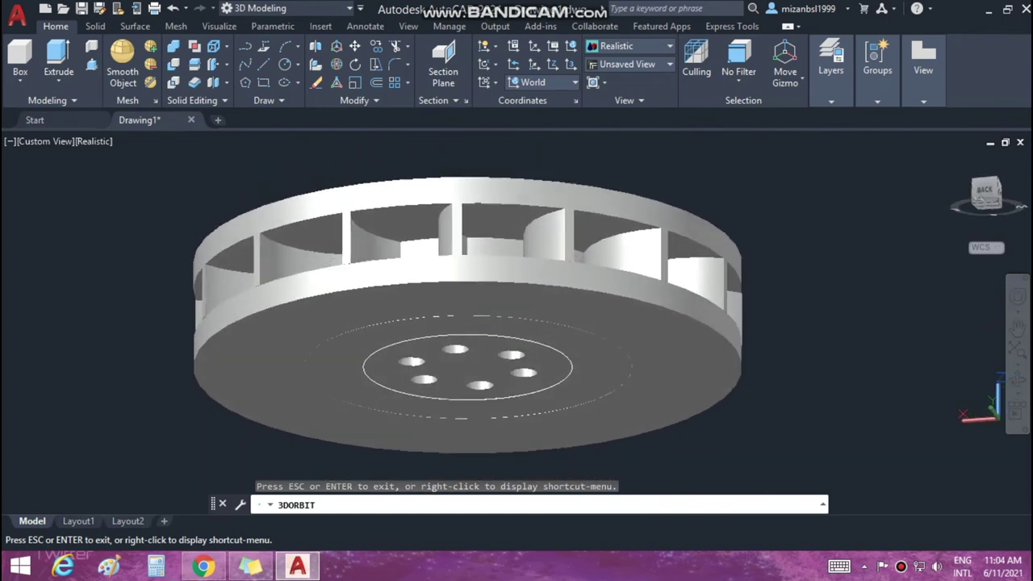
pyautogui.press('Escape')
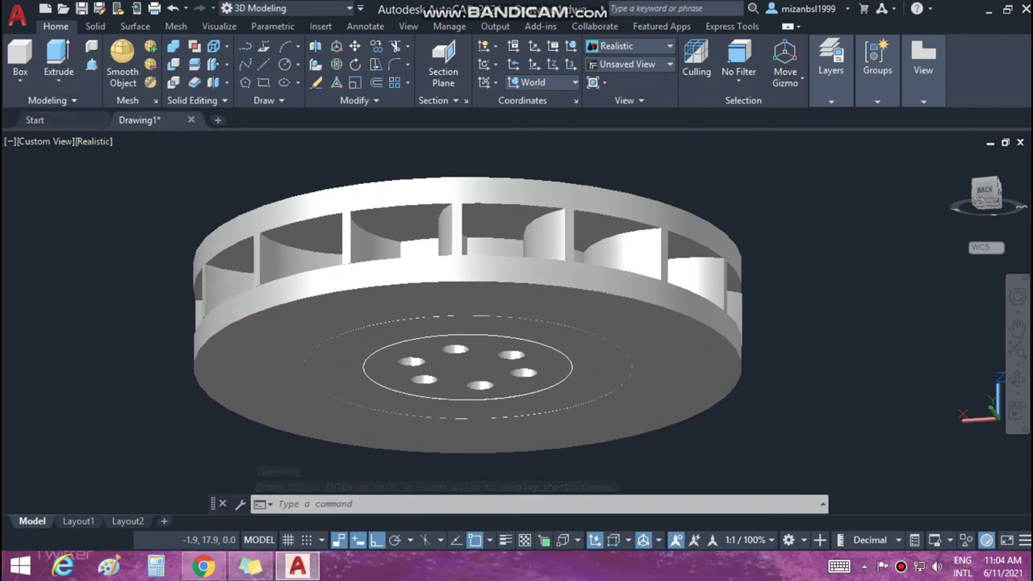
pyautogui.hotkey('ctrl', 'shift', 'e')
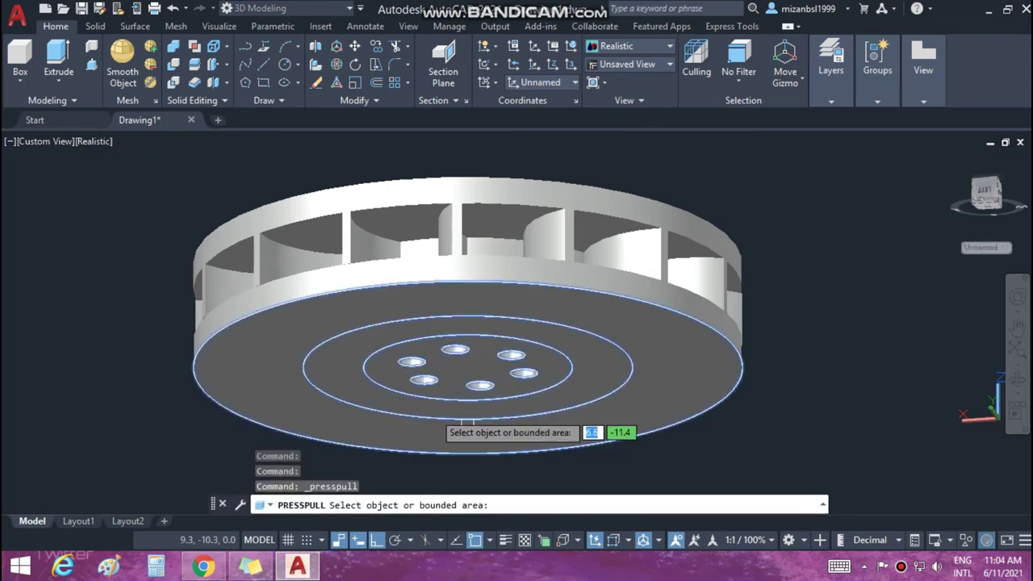
# Press-pull the inner circle into a cylinder and hide the new solid.
pyautogui.click(392, 381)
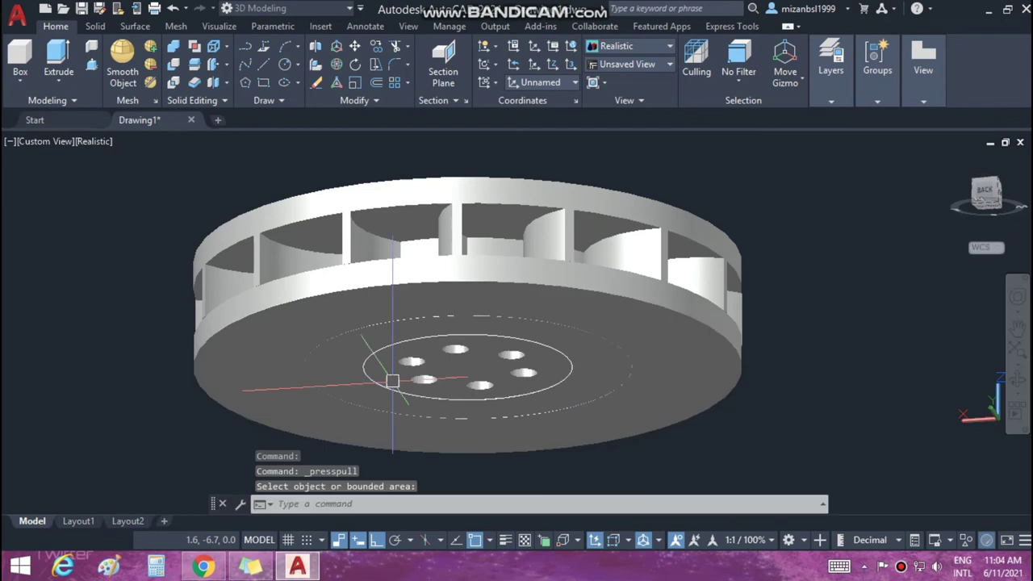
pyautogui.click(692, 454)
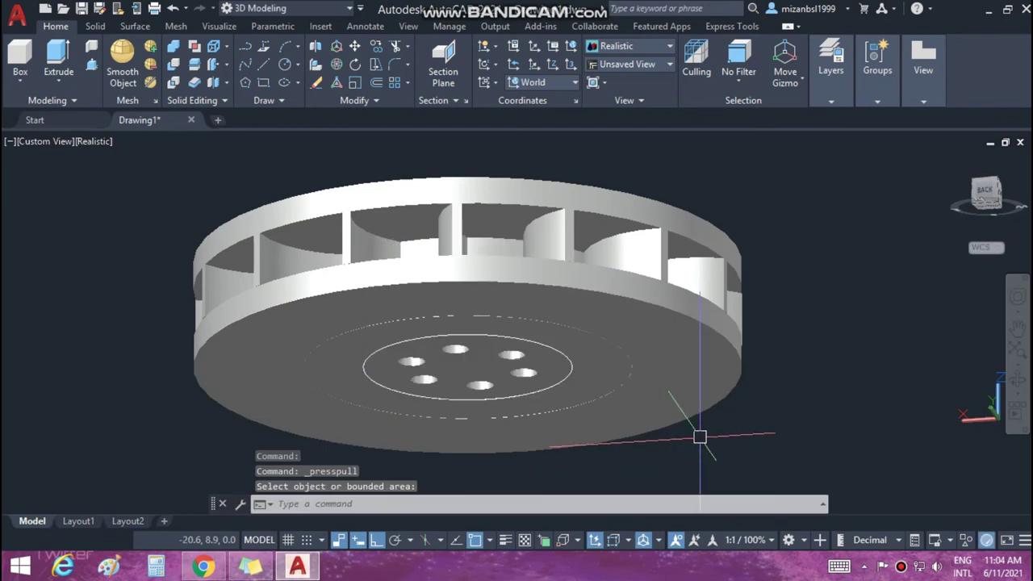
pyautogui.press('Return')
pyautogui.click(529, 376)
pyautogui.rightClick(529, 376)
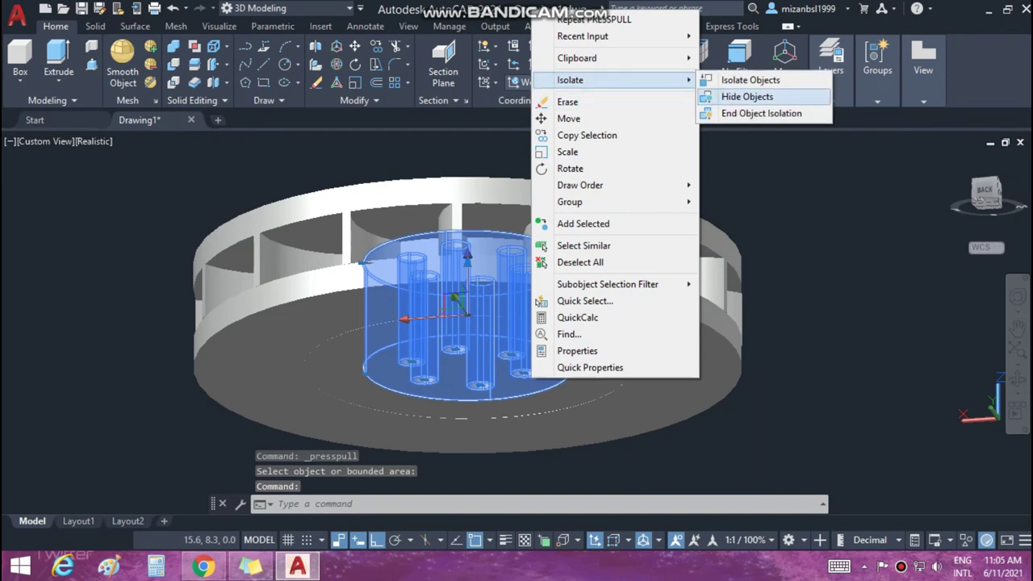
pyautogui.click(747, 96)
# Press-pull the central bore circle up into a tall cylinder.
pyautogui.write('presspull')
pyautogui.press('Return')
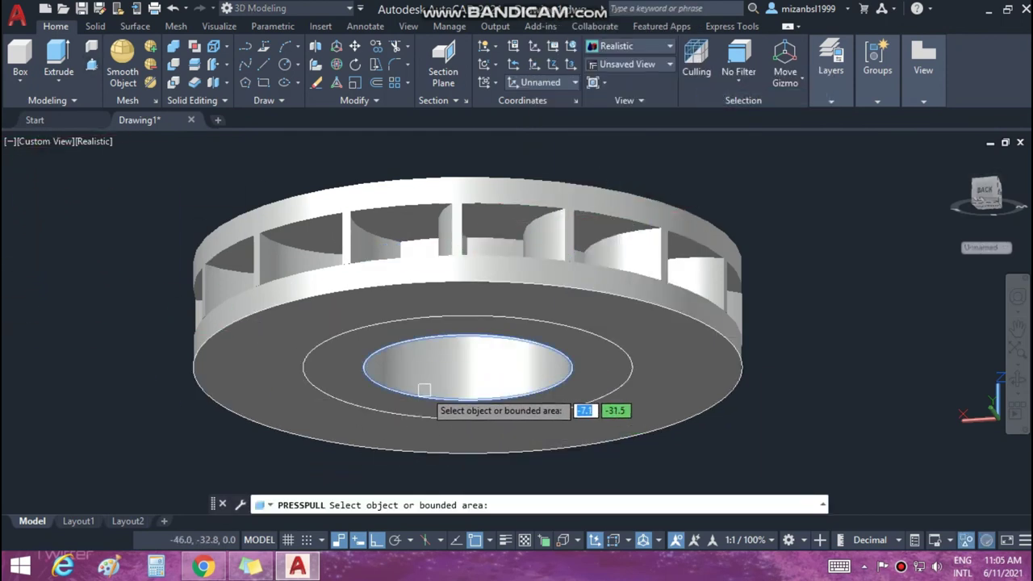
pyautogui.click(424, 390)
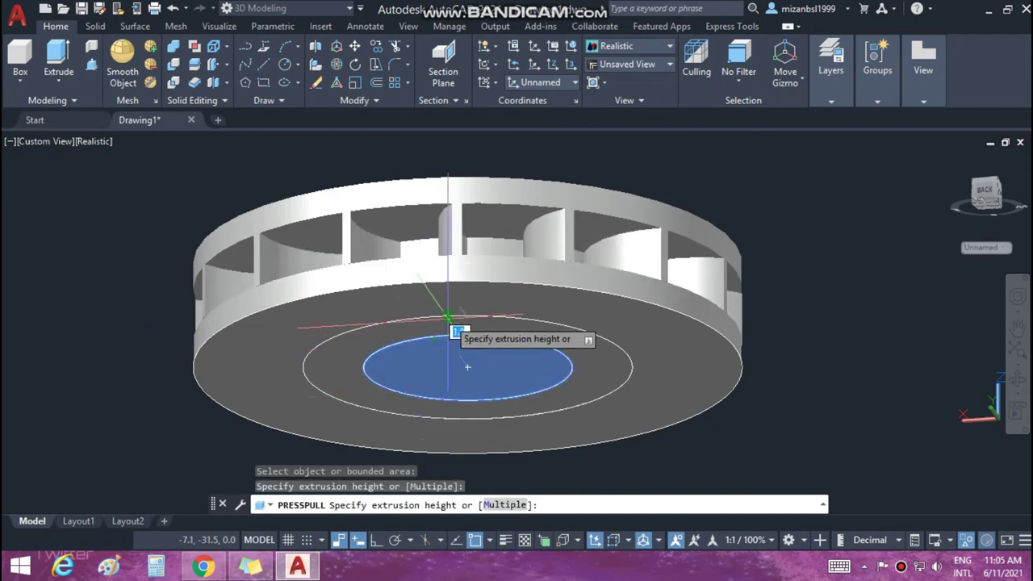
pyautogui.moveTo(447, 322); pyautogui.dragTo(446, 340, button='middle')
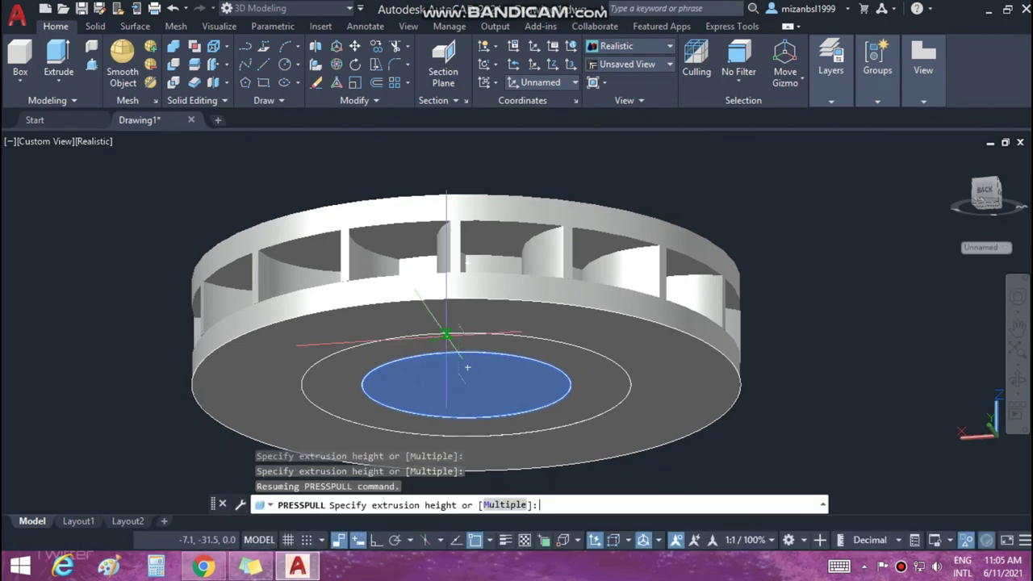
pyautogui.click(446, 335)
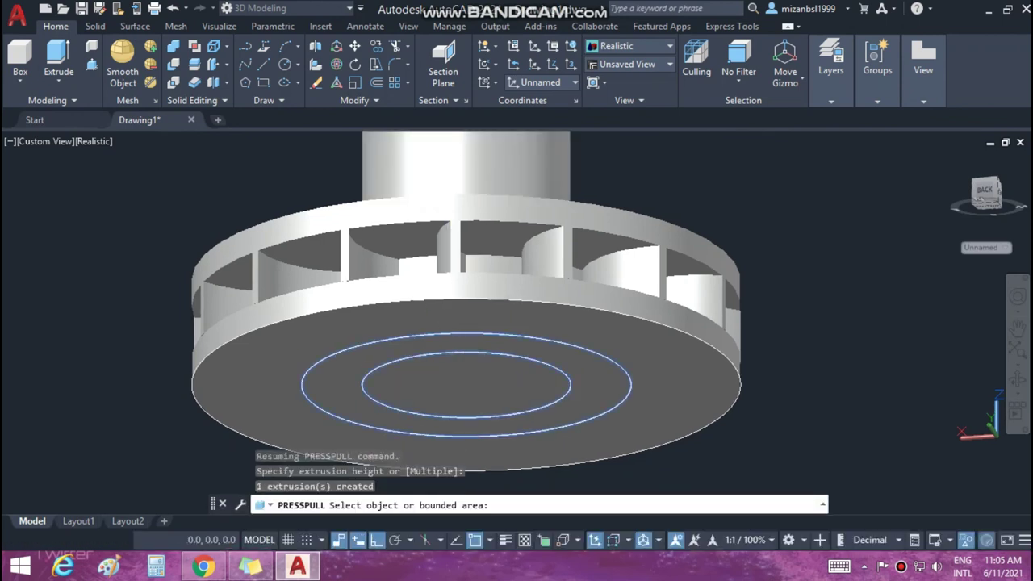
pyautogui.press('Return')
# Delete the tall central cylinder and switch to 2D Wireframe.
pyautogui.keyDown('shift'); pyautogui.moveTo(811, 434); pyautogui.dragTo(844, 383, button='middle'); pyautogui.keyUp('shift')
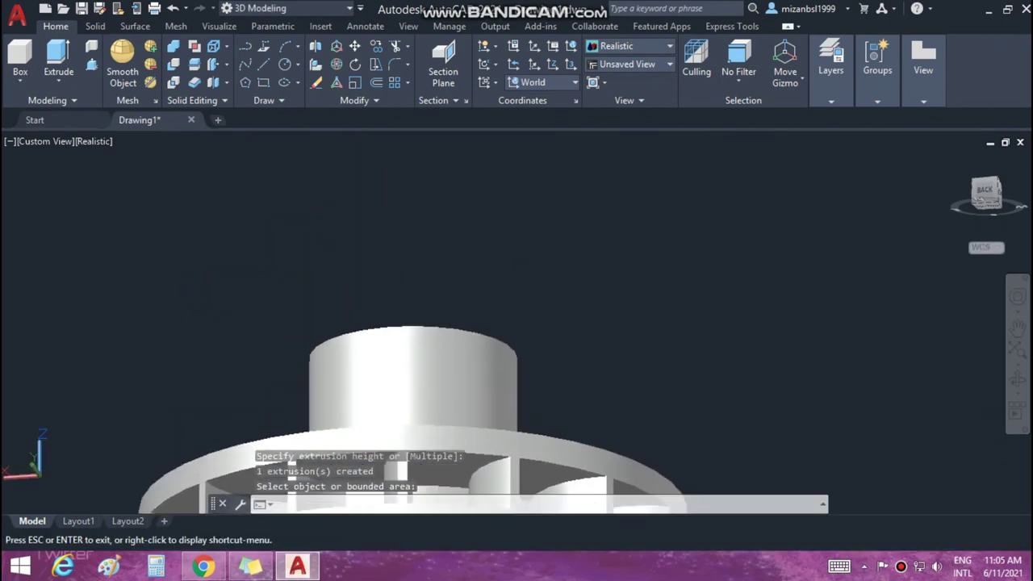
pyautogui.click(519, 247)
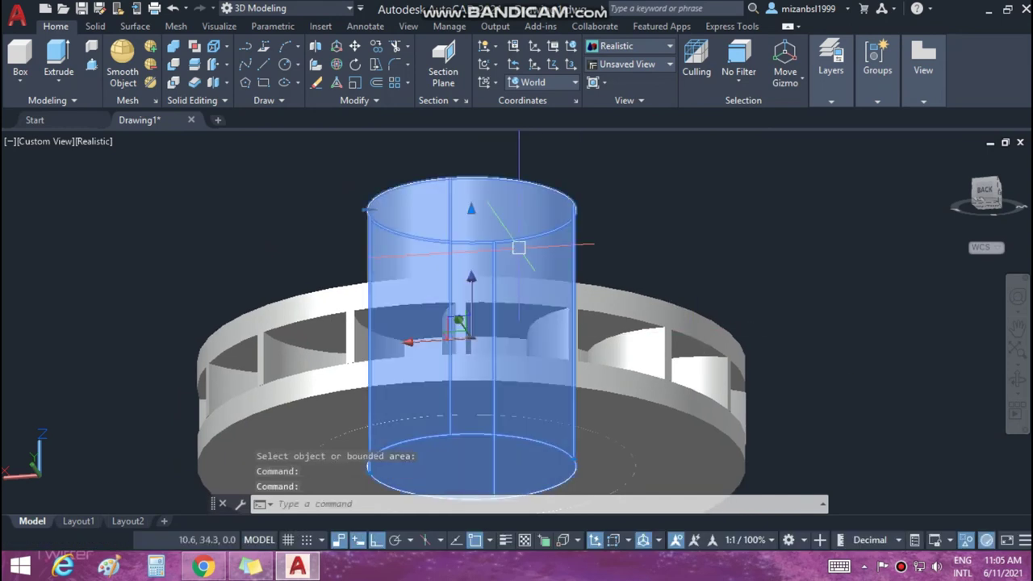
pyautogui.press('Delete')
pyautogui.click(94, 141)
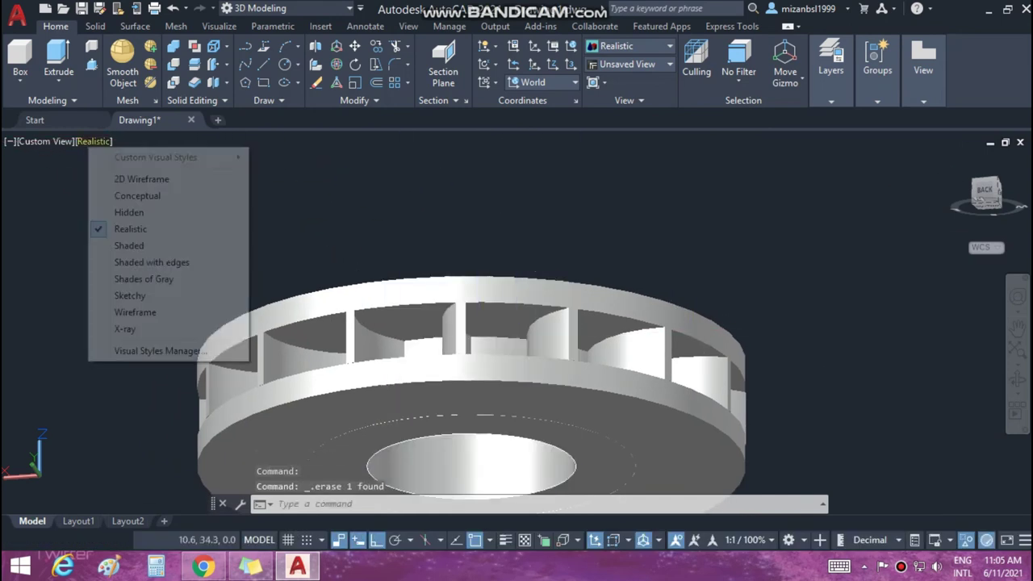
pyautogui.click(121, 175)
# Hide the vane array, the outer ring cylinder and the base disc.
pyautogui.moveTo(484, 248)
pyautogui.mouseDown(button='middle')
pyautogui.moveTo(463, 233)
pyautogui.moveTo(477, 190)
pyautogui.mouseUp(button='middle')
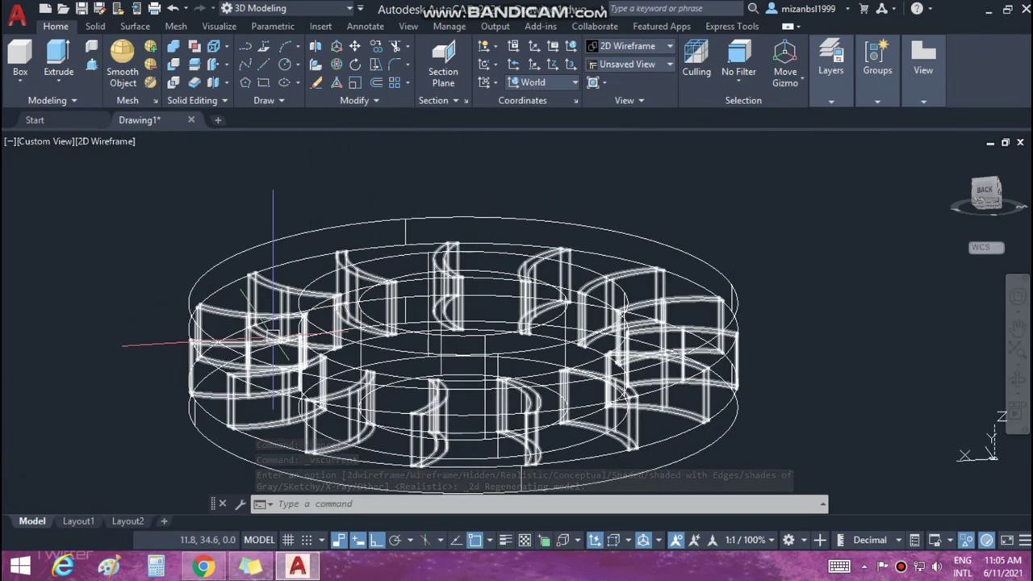
pyautogui.click(256, 311)
pyautogui.click(227, 262)
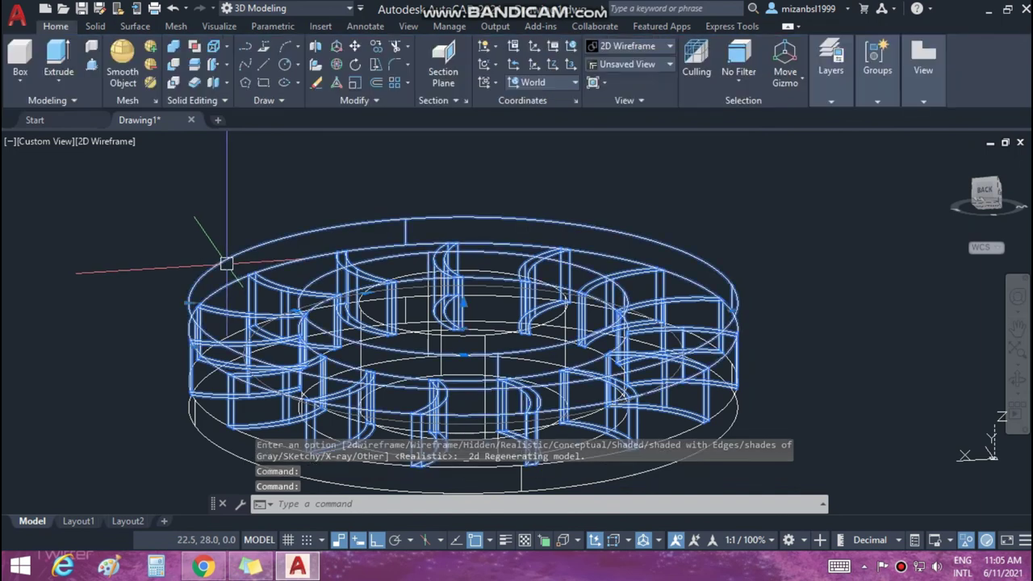
pyautogui.click(195, 418)
pyautogui.rightClick(195, 418)
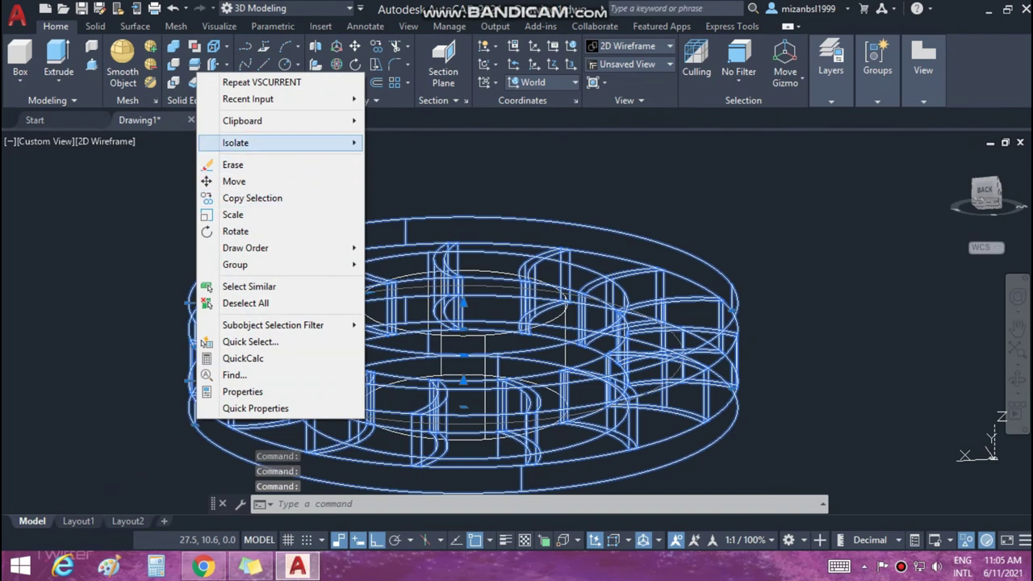
pyautogui.click(394, 159)
# Orbit below the hub cylinders, then switch to the Back elevation view.
pyautogui.moveTo(233, 334)
pyautogui.keyDown('shift'); pyautogui.mouseDown()
pyautogui.moveTo(234, 242)
pyautogui.moveTo(234, 331)
pyautogui.mouseUp(); pyautogui.keyUp('shift')
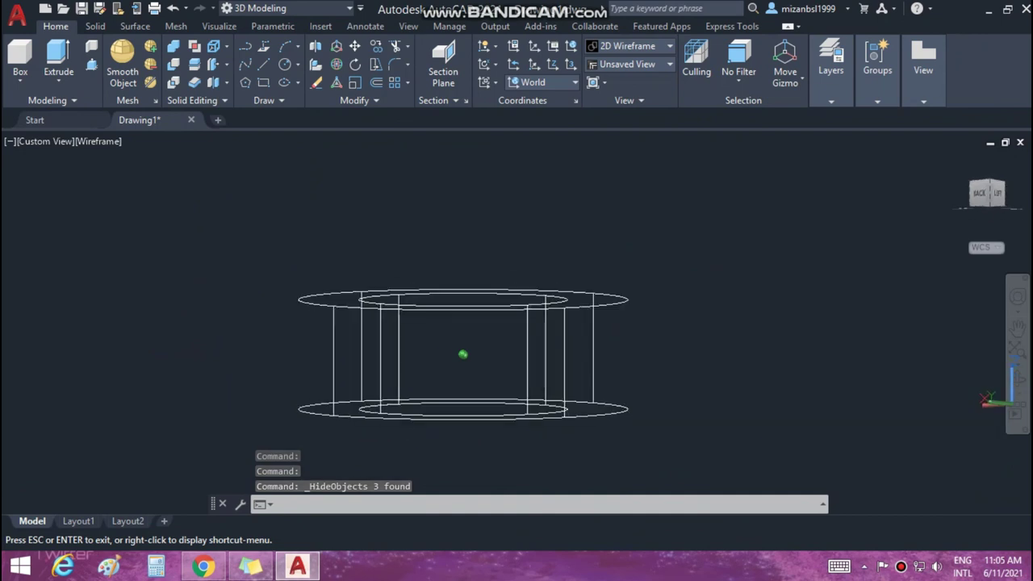
pyautogui.keyDown('shift'); pyautogui.moveTo(234, 331); pyautogui.dragTo(234, 347, button='middle'); pyautogui.keyUp('shift')
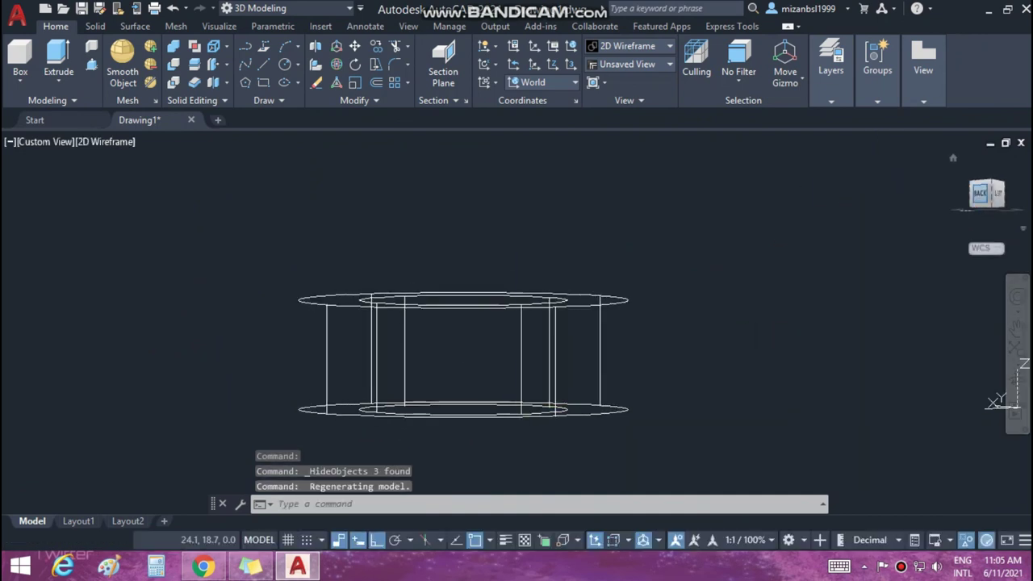
pyautogui.click(980, 193)
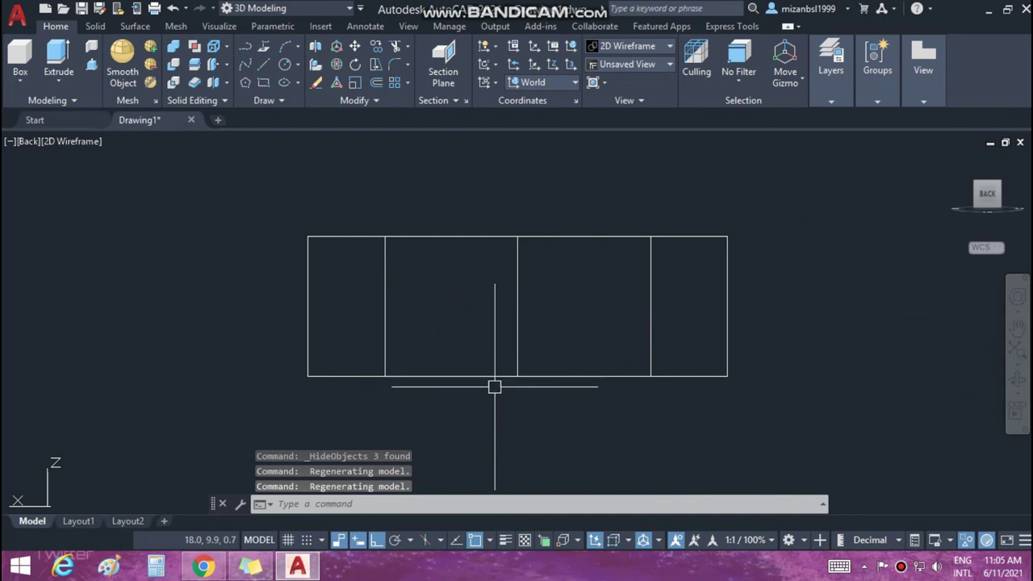
pyautogui.keyDown('shift'); pyautogui.rightClick(542, 440); pyautogui.keyUp('shift')
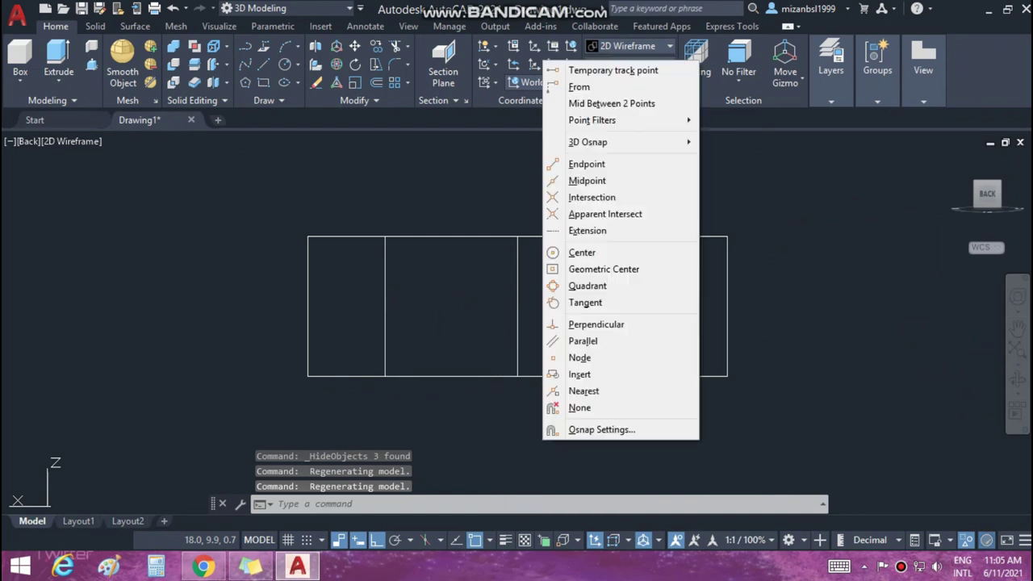
pyautogui.click(518, 429)
pyautogui.moveTo(517, 429)
pyautogui.mouseDown(button='middle')
pyautogui.moveTo(516, 415)
pyautogui.moveTo(509, 436)
pyautogui.moveTo(525, 319)
pyautogui.mouseUp(button='middle')
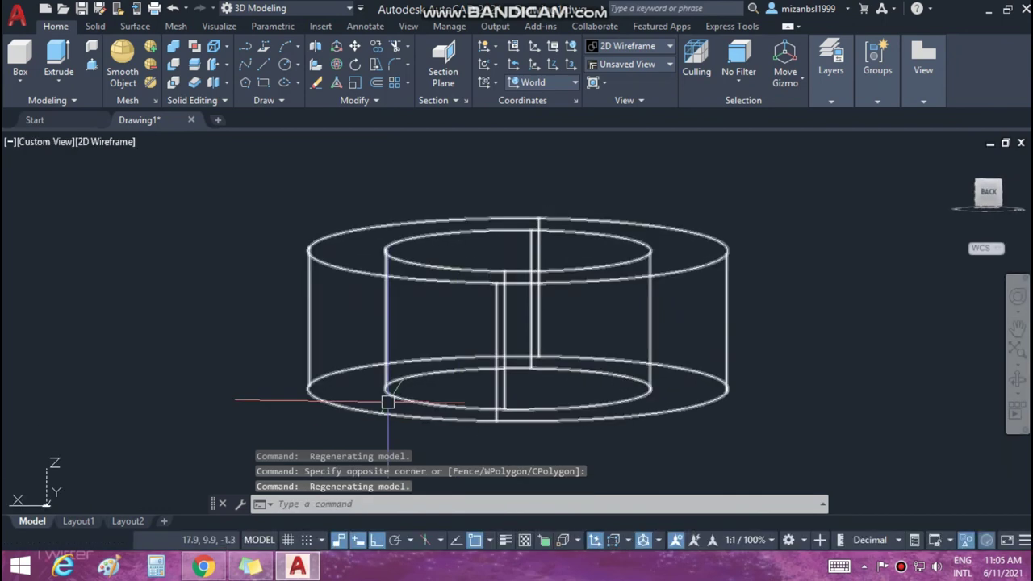
# Press-pull the inner bottom hub circle to a height of 3.
pyautogui.click(91, 64)
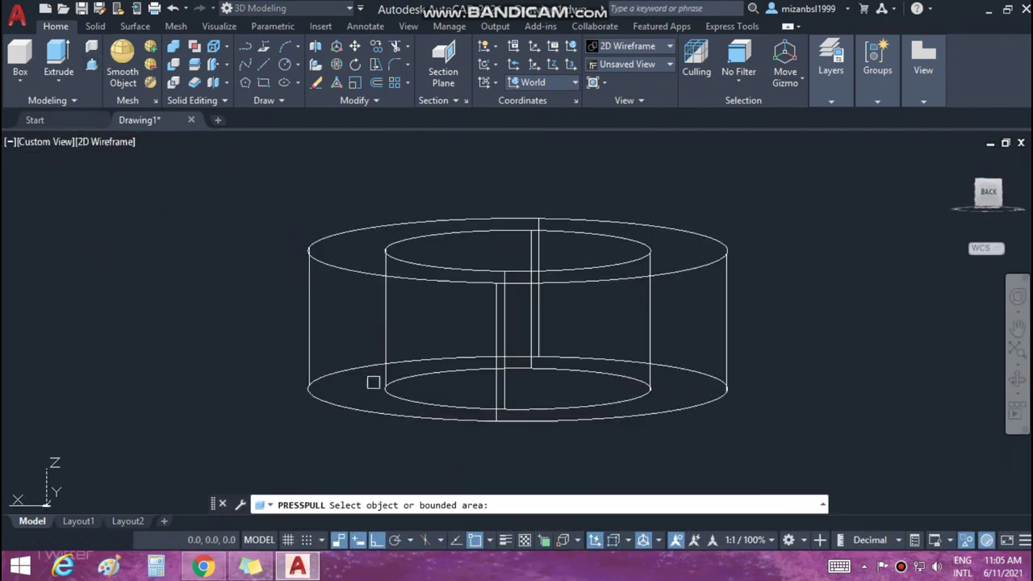
pyautogui.click(540, 393)
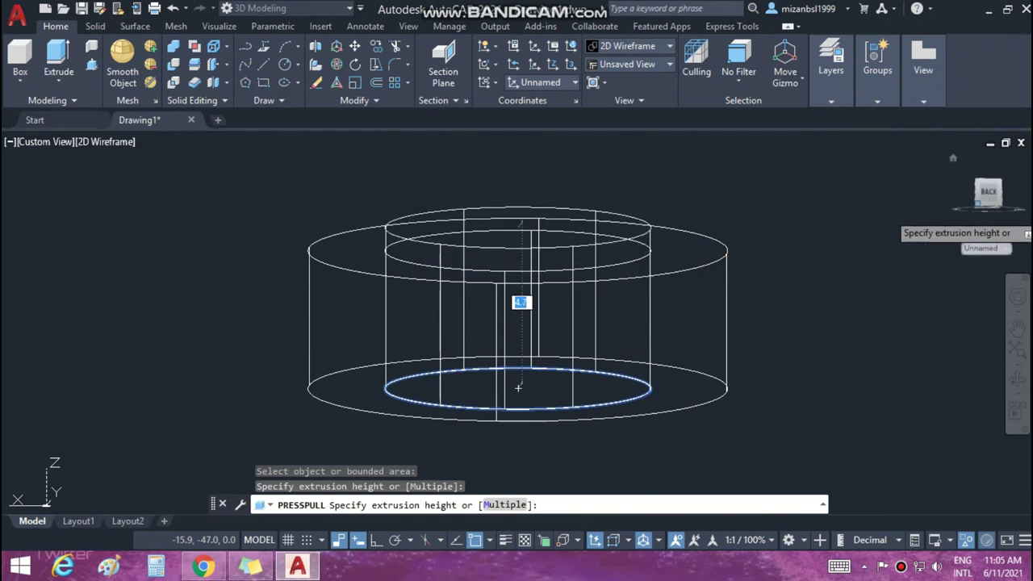
pyautogui.click(989, 192)
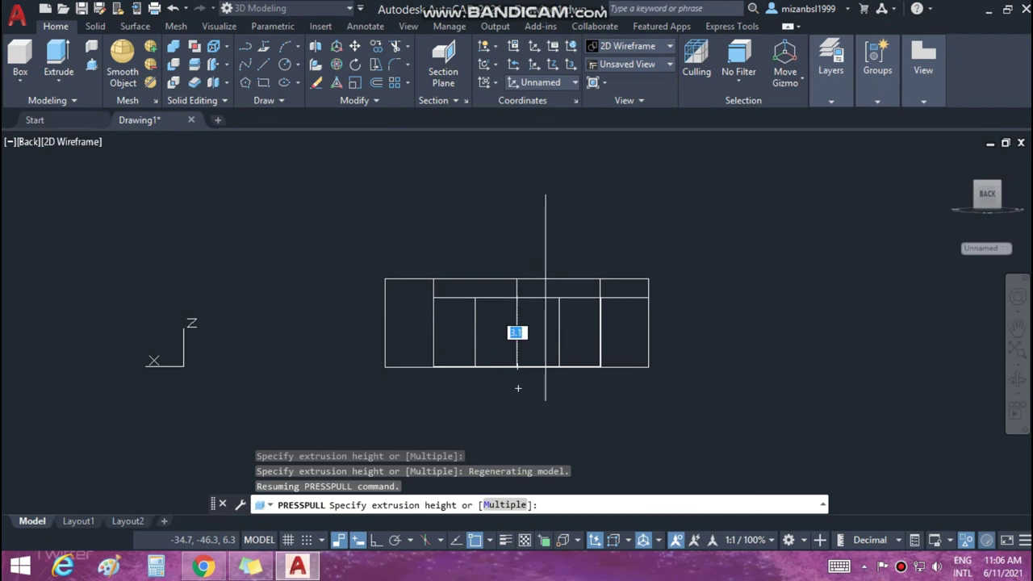
pyautogui.write('3')
pyautogui.press('Return')
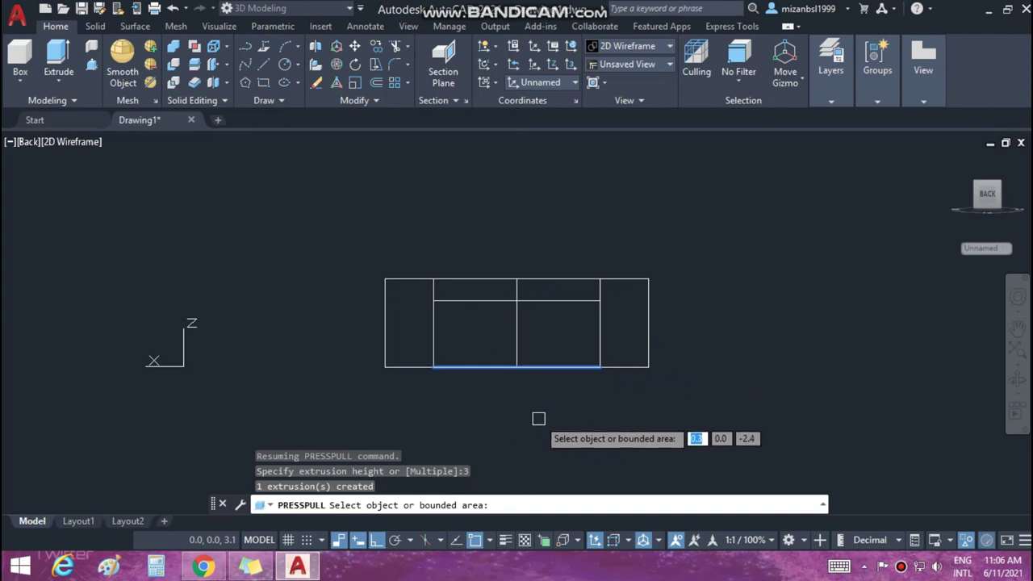
pyautogui.press('Return')
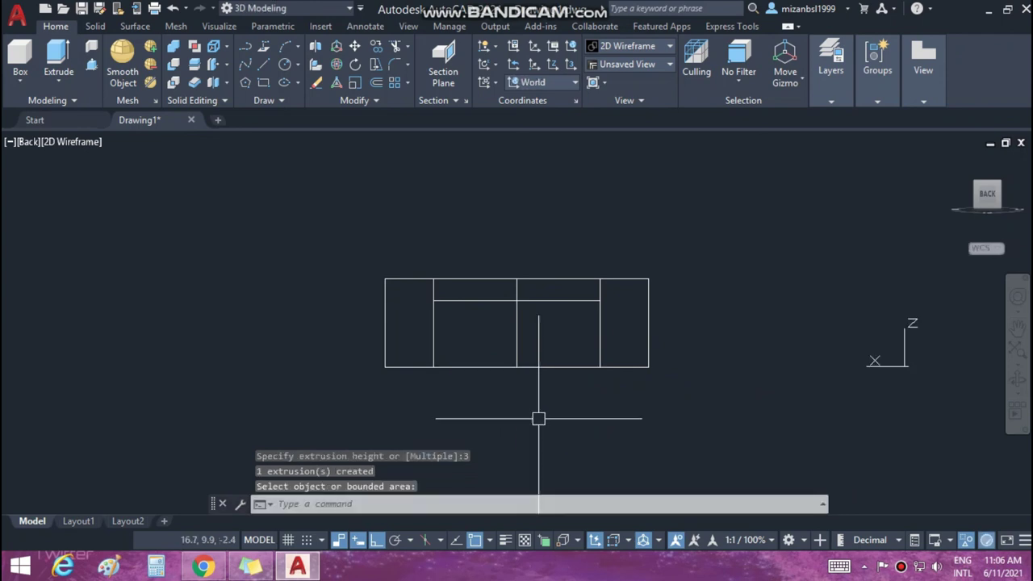
# End object isolation to bring back all hidden parts, then go to the display styles.
pyautogui.click(966, 540)
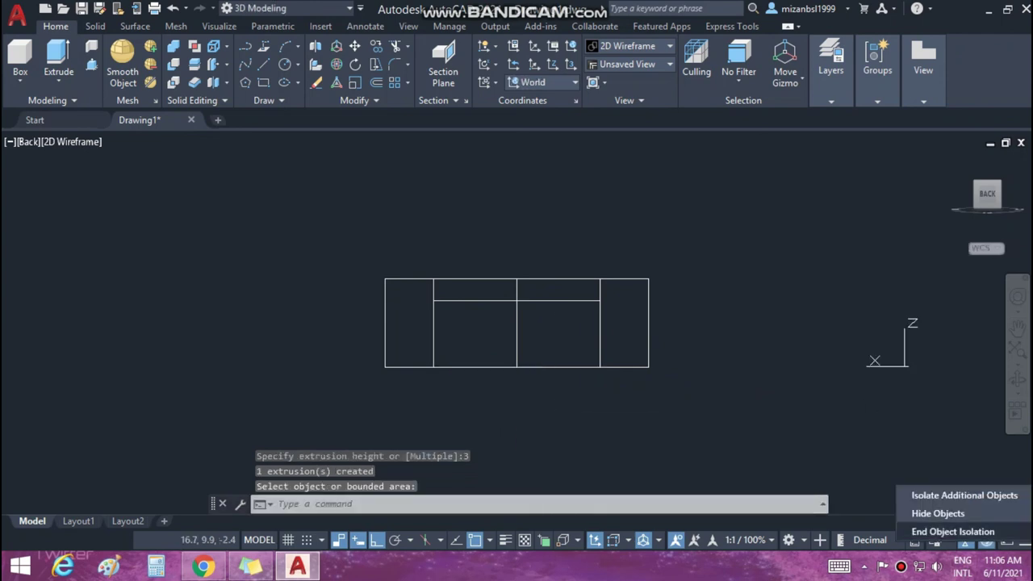
pyautogui.click(952, 531)
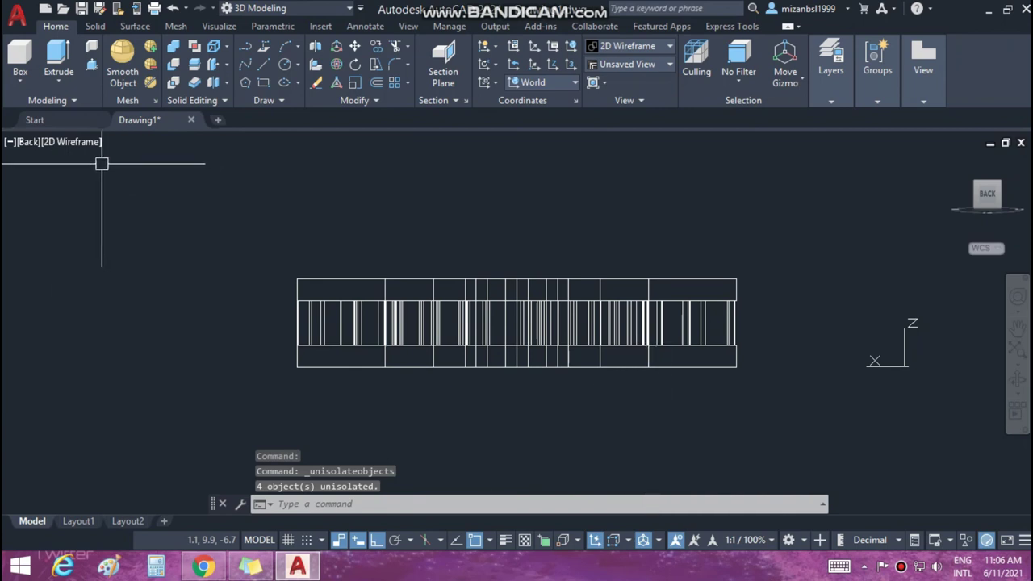
pyautogui.click(53, 141)
# Switch to Realistic shading and tilt the view to look down onto the wheel.
pyautogui.click(122, 229)
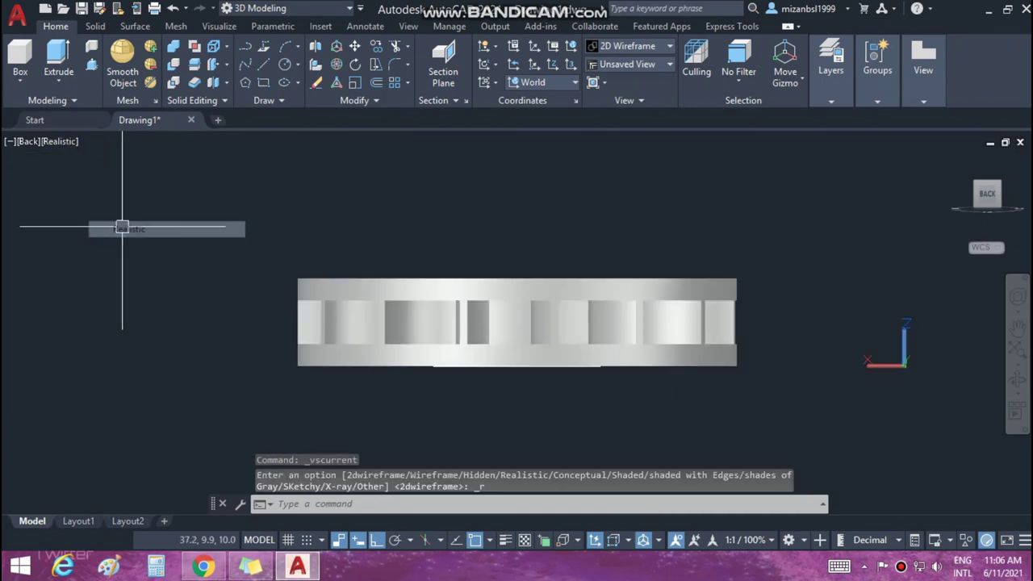
pyautogui.keyDown('shift'); pyautogui.moveTo(560, 444); pyautogui.dragTo(560, 501, button='middle'); pyautogui.keyUp('shift')
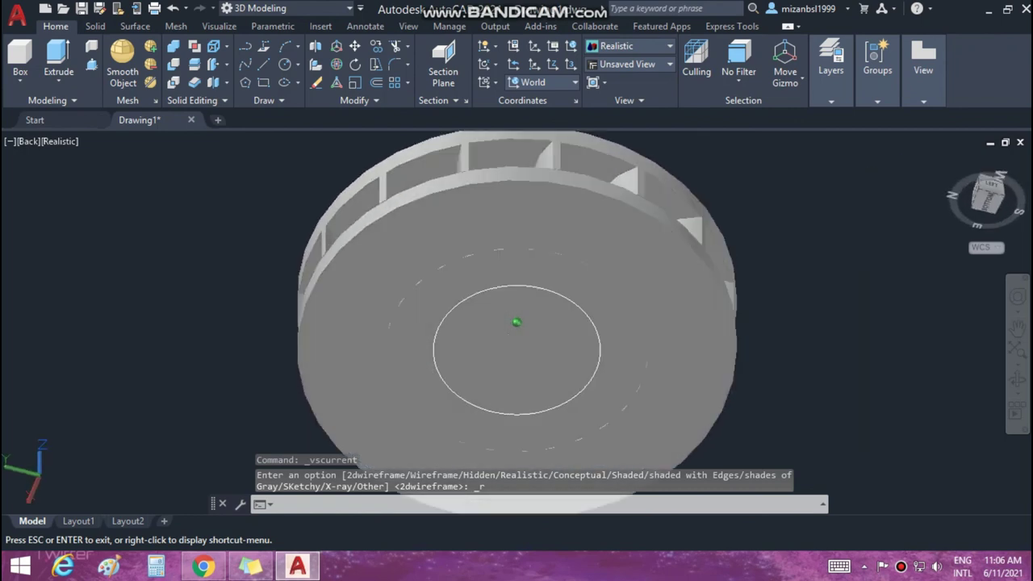
pyautogui.keyDown('shift'); pyautogui.moveTo(559, 500); pyautogui.dragTo(559, 524, button='middle'); pyautogui.keyUp('shift')
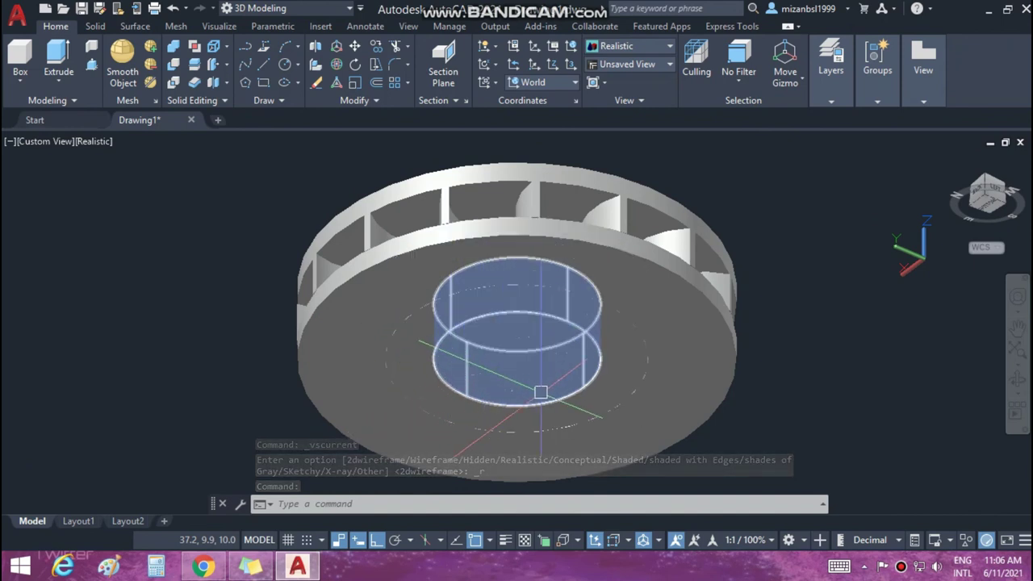
# Subtract the central cylinder from the hub solid to open the central bore.
pyautogui.click(507, 382)
pyautogui.click(173, 65)
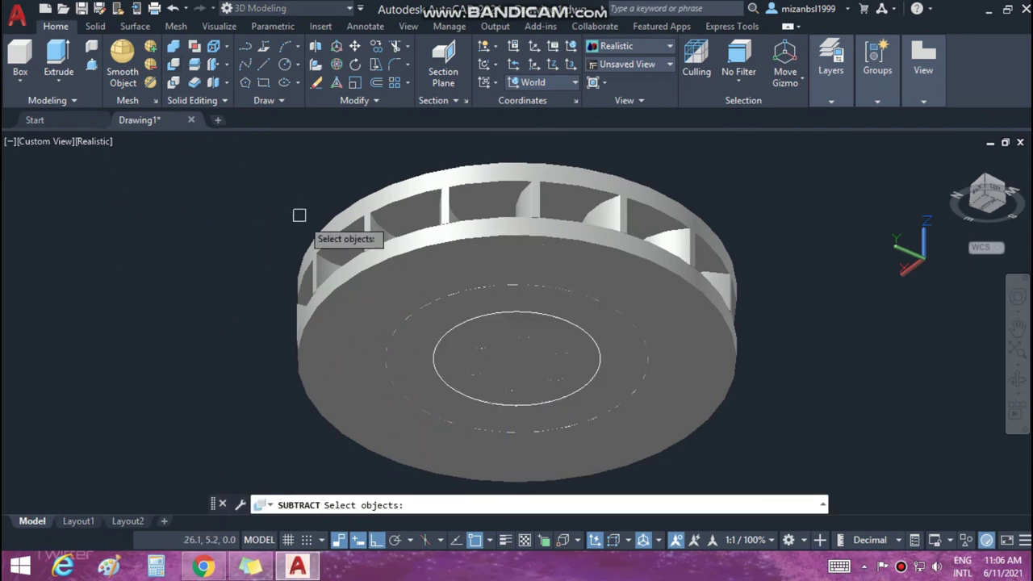
pyautogui.click(489, 390)
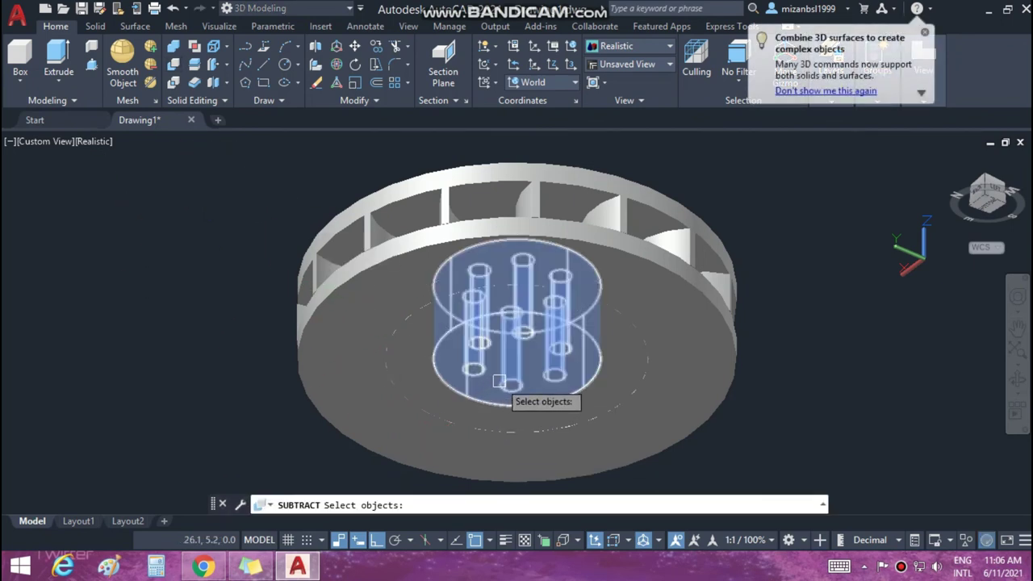
pyautogui.click(500, 381)
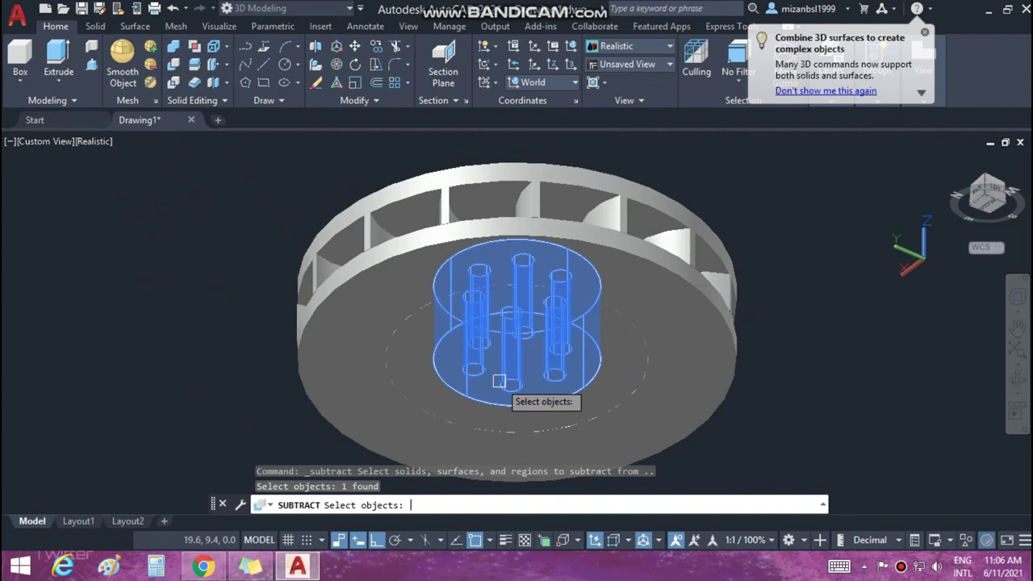
pyautogui.press('Return')
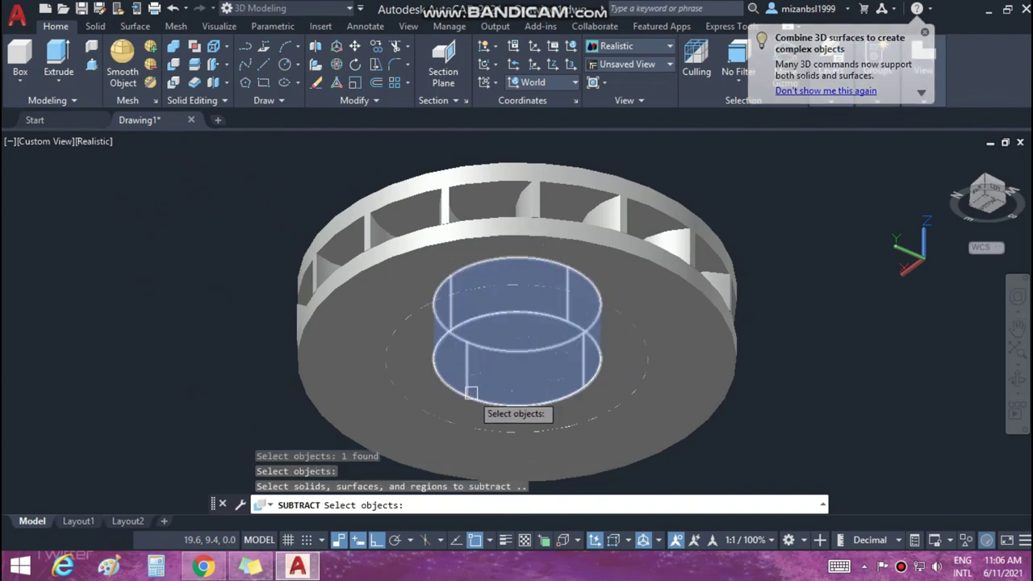
pyautogui.click(471, 393)
pyautogui.press('Return')
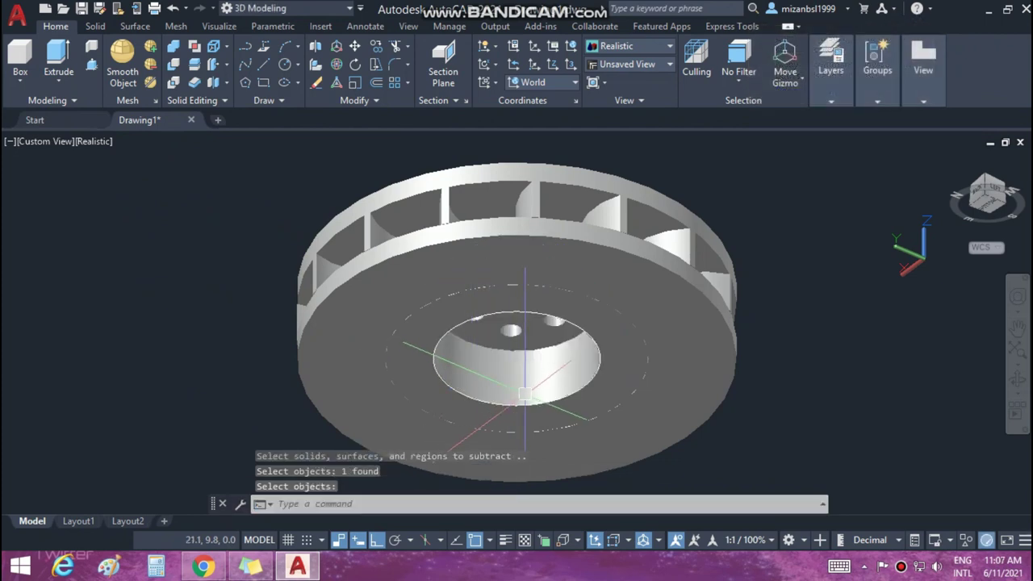
pyautogui.keyDown('shift'); pyautogui.moveTo(737, 420); pyautogui.dragTo(737, 202, button='middle'); pyautogui.keyUp('shift')
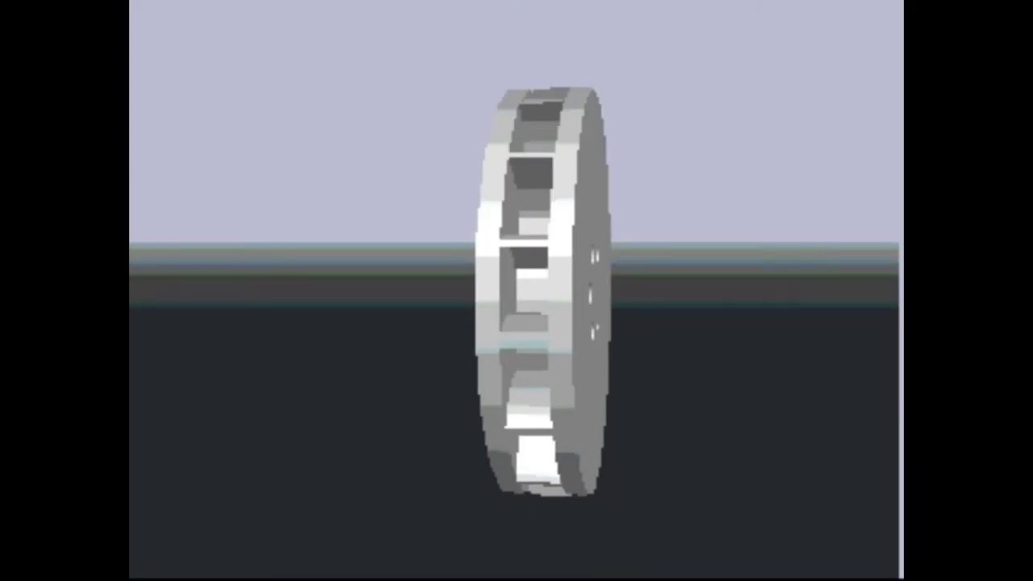